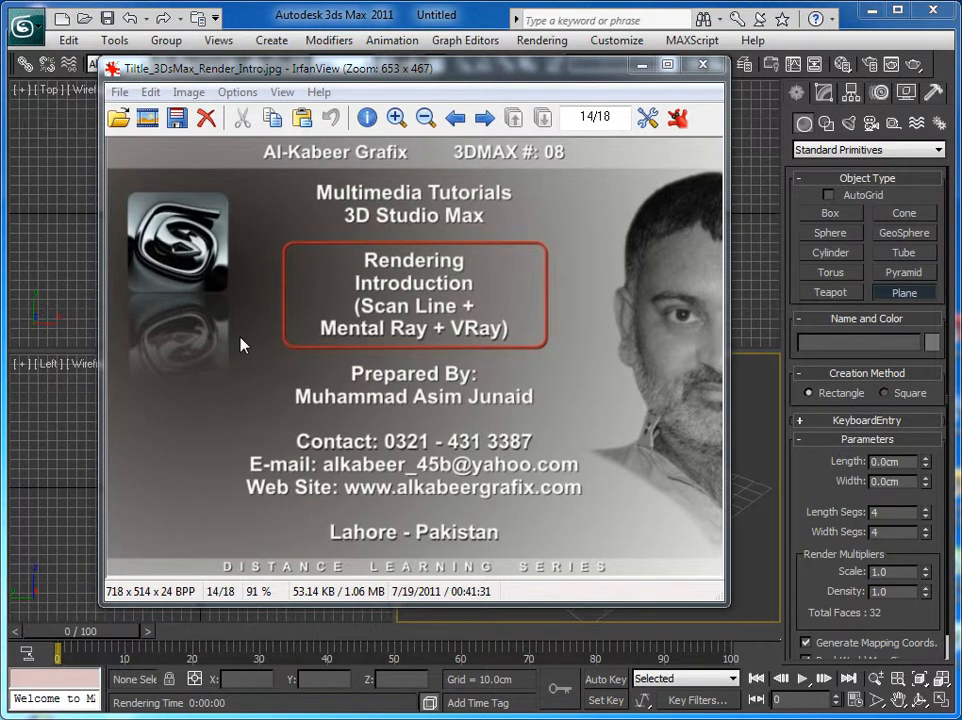
# Step: Switch to 3ds Max, make the Perspective view active and leave plane creation for the Select Object tool
pyautogui.click(82, 427)
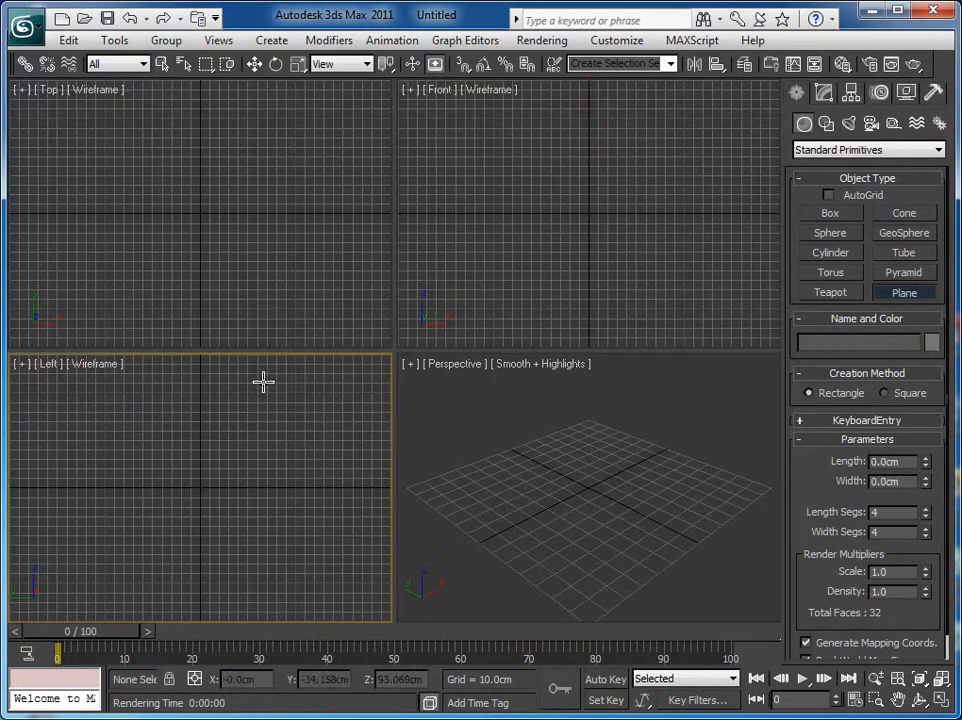
pyautogui.click(501, 360)
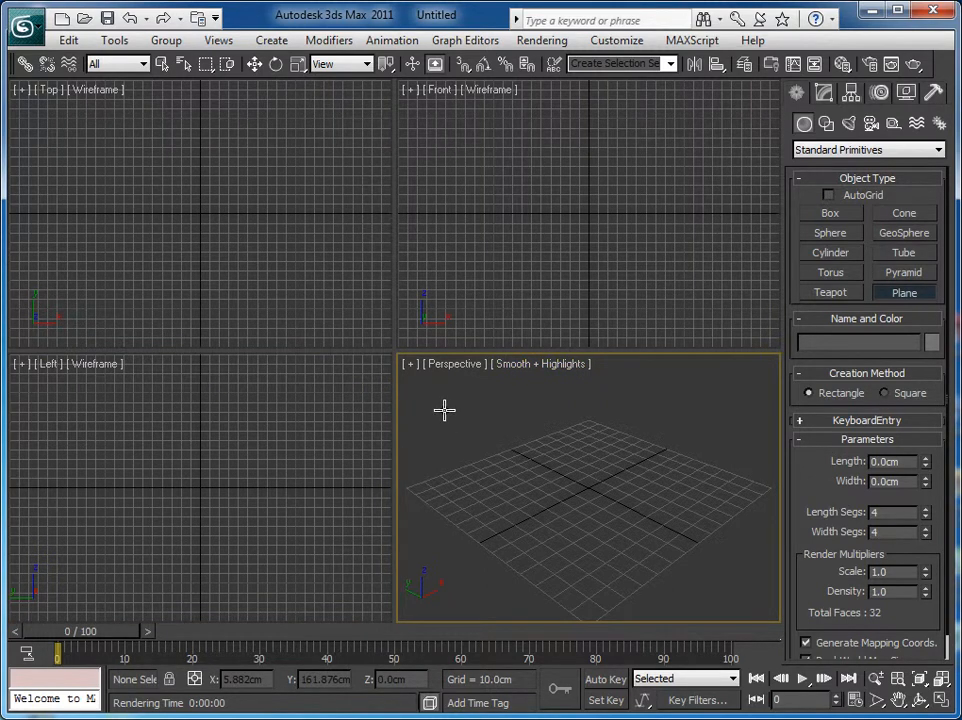
pyautogui.click(162, 64)
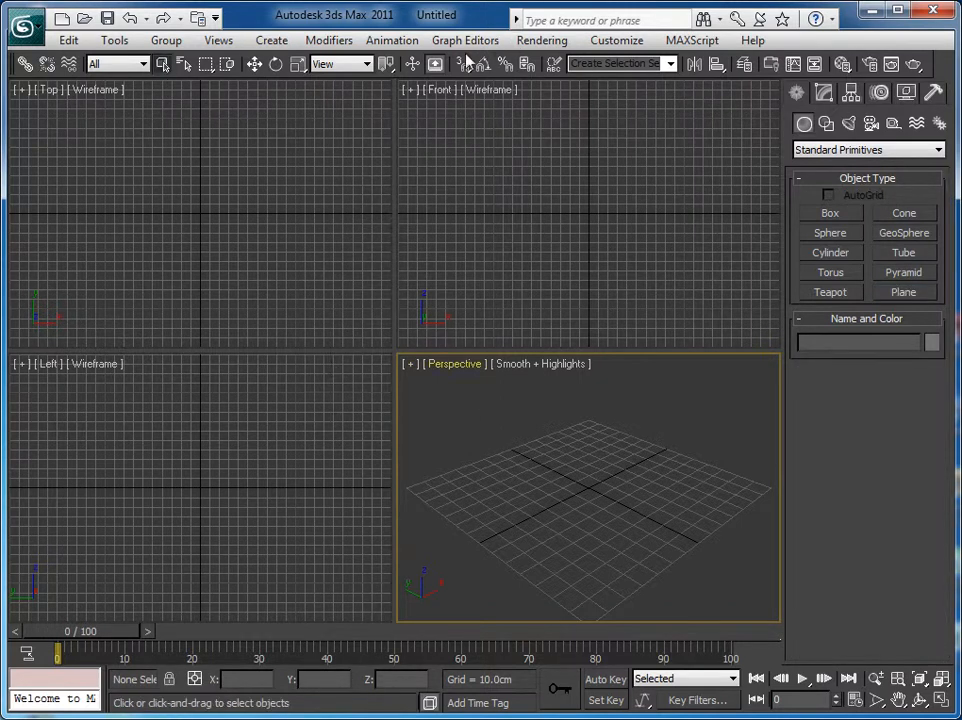
# Step: Review the ame-light and DefaultUI schemes in the Custom UI and Defaults Switcher without applying any change
pyautogui.click(525, 40)
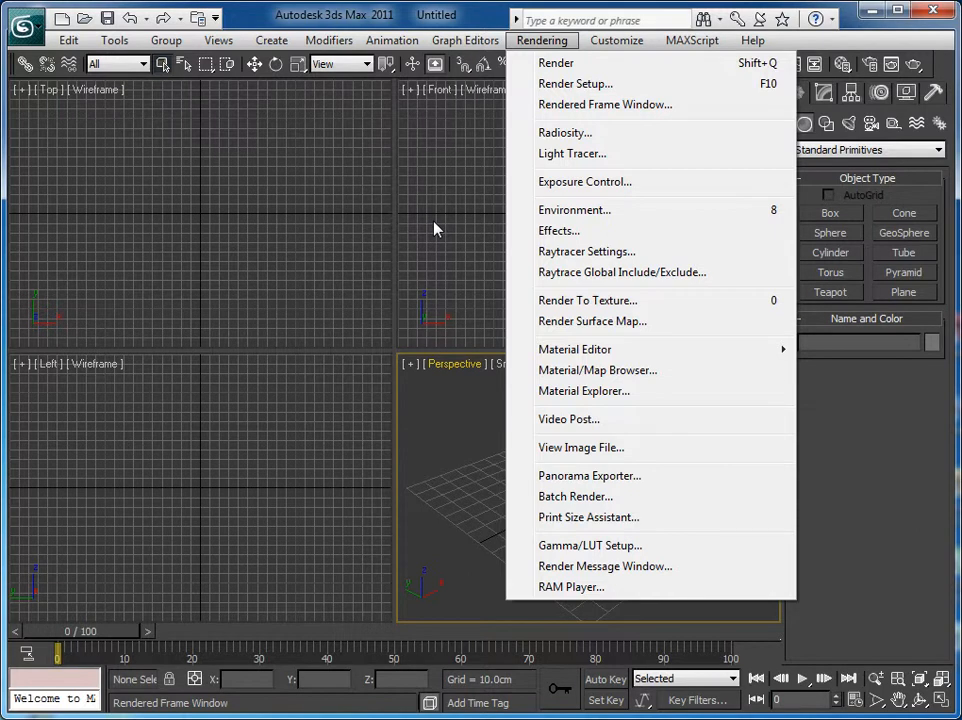
pyautogui.click(610, 42)
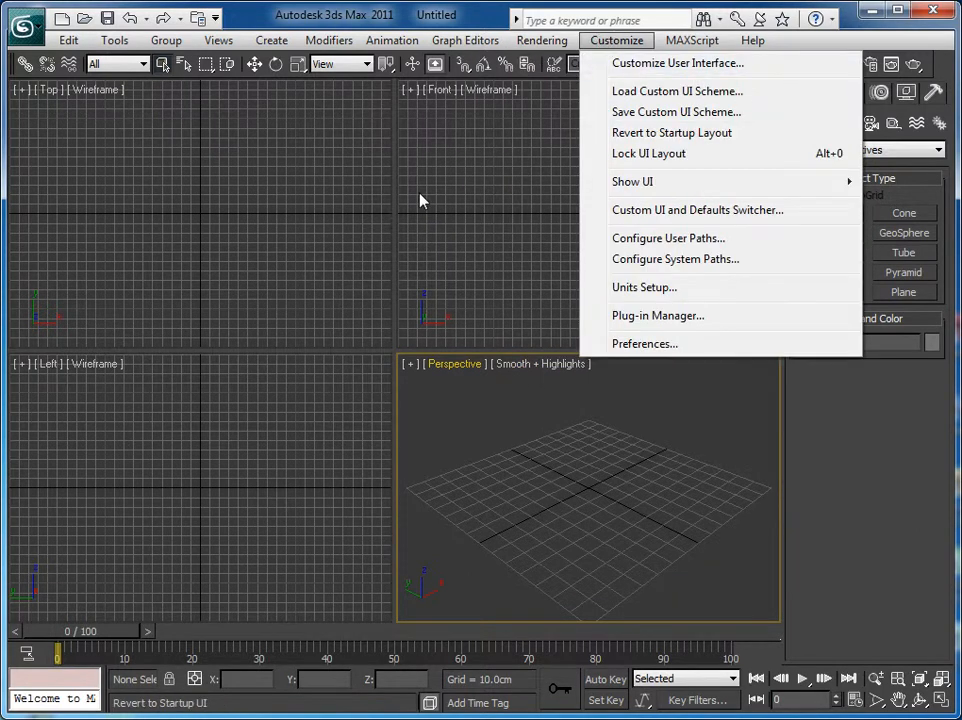
pyautogui.click(679, 211)
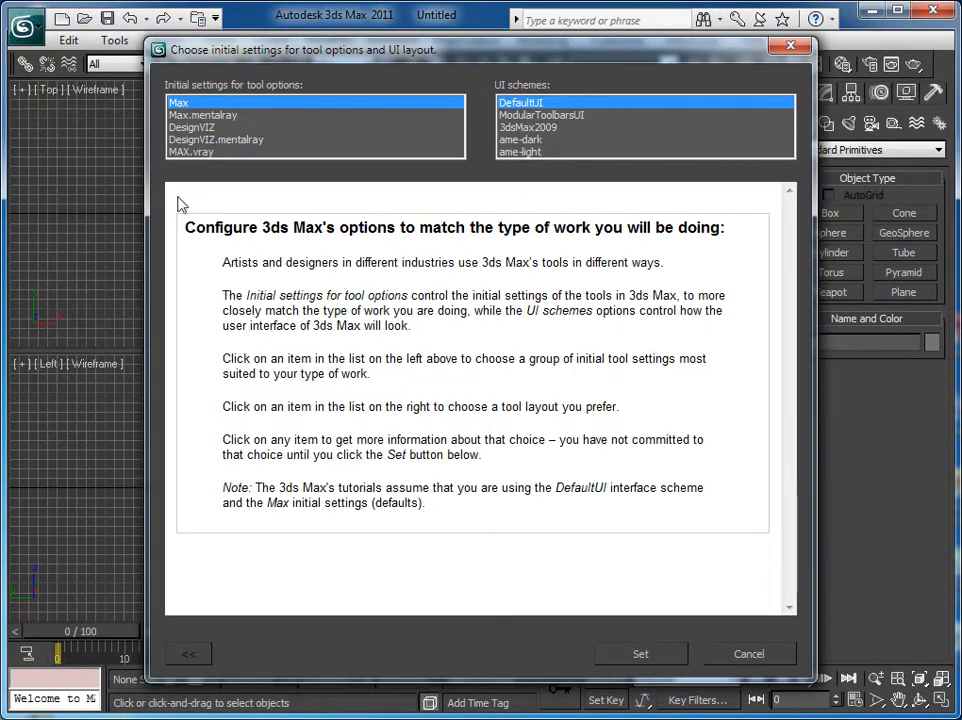
pyautogui.click(525, 152)
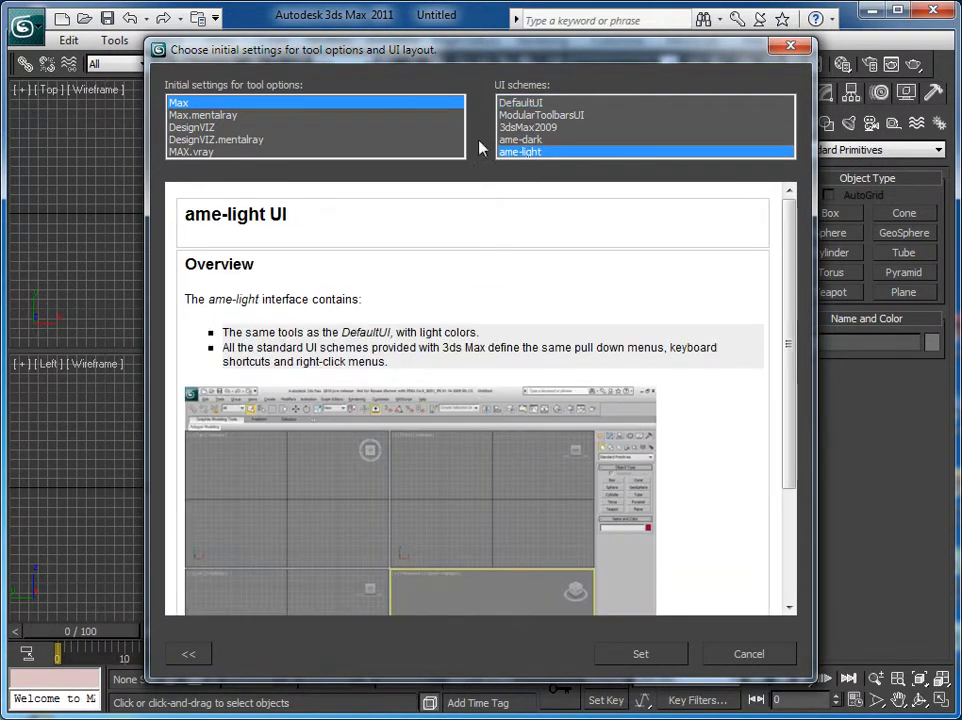
pyautogui.click(521, 103)
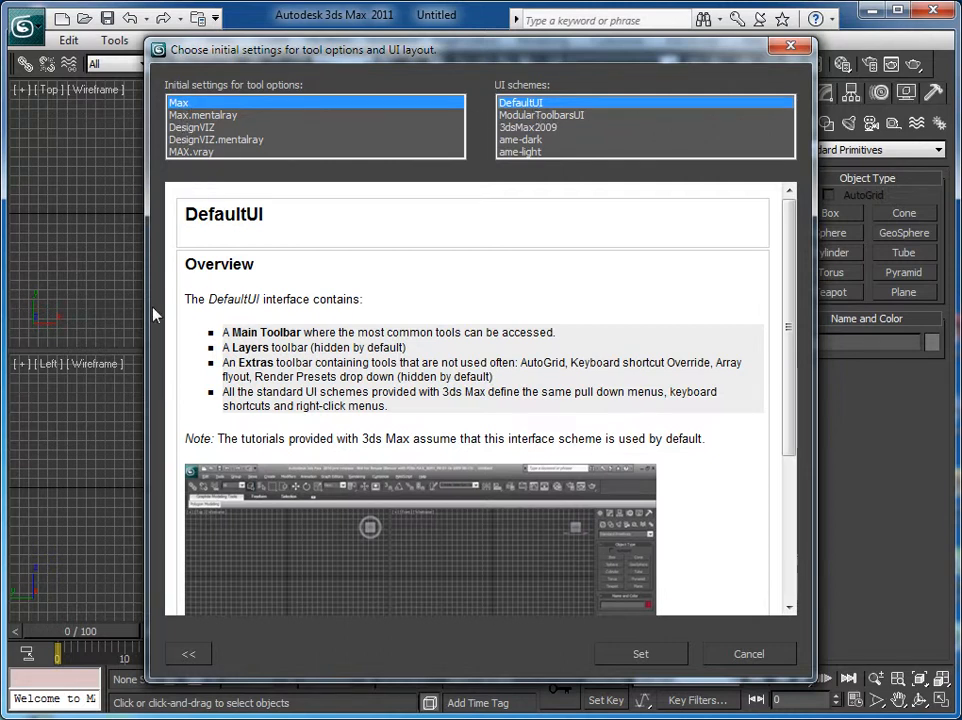
pyautogui.click(779, 661)
# Step: Create a plane about 135 by 136 cm over the Perspective view's grid and set its length and width segments to 1
pyautogui.click(408, 254)
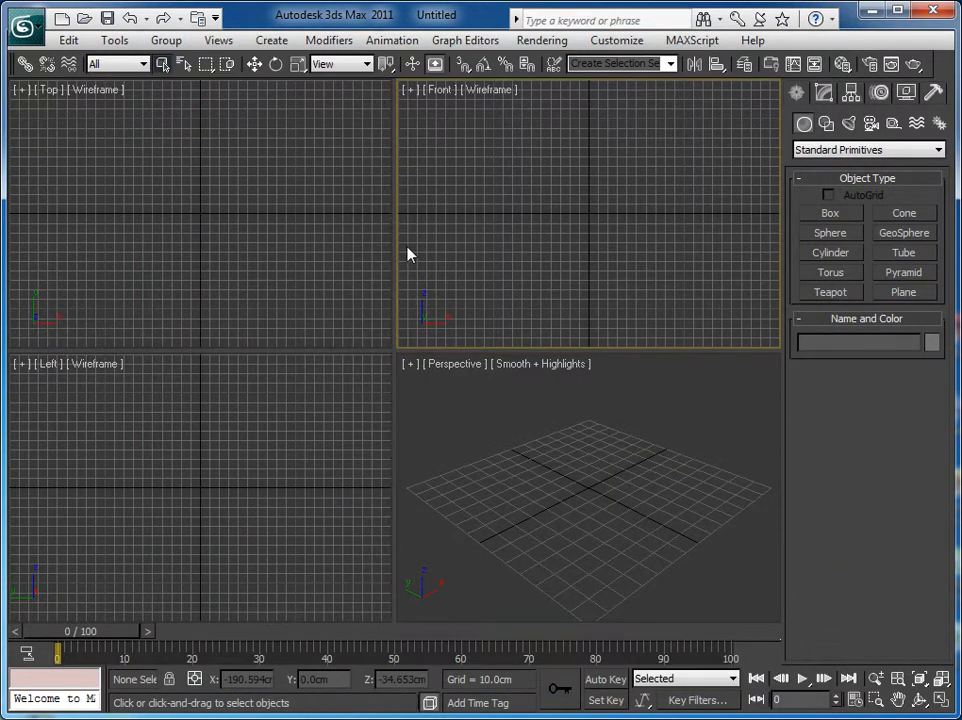
pyautogui.click(438, 401)
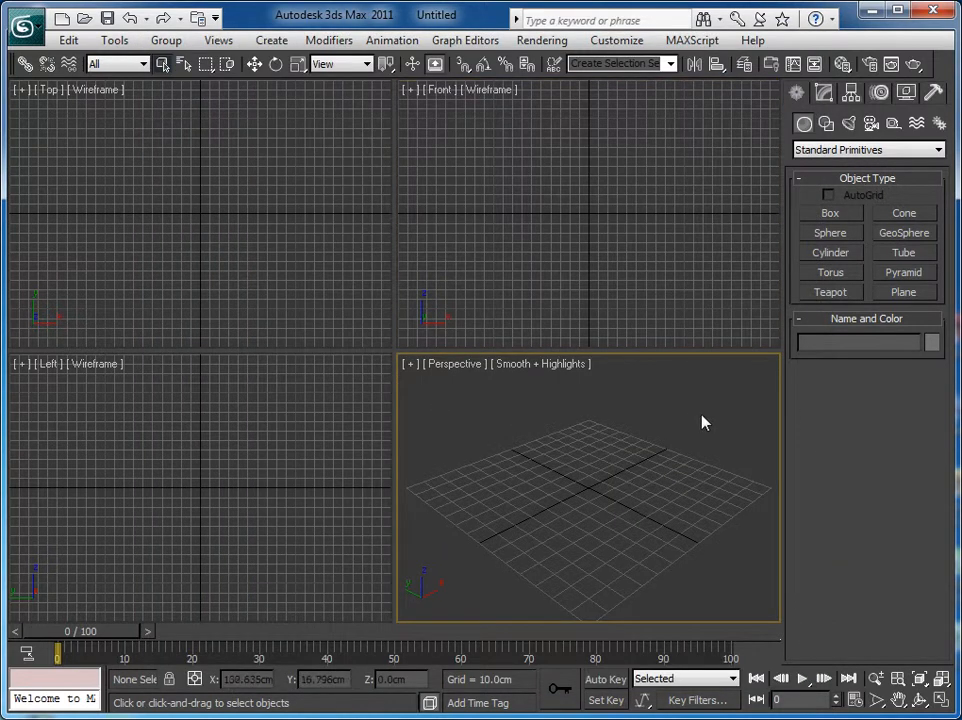
pyautogui.click(905, 293)
pyautogui.moveTo(408, 490); pyautogui.dragTo(767, 487)
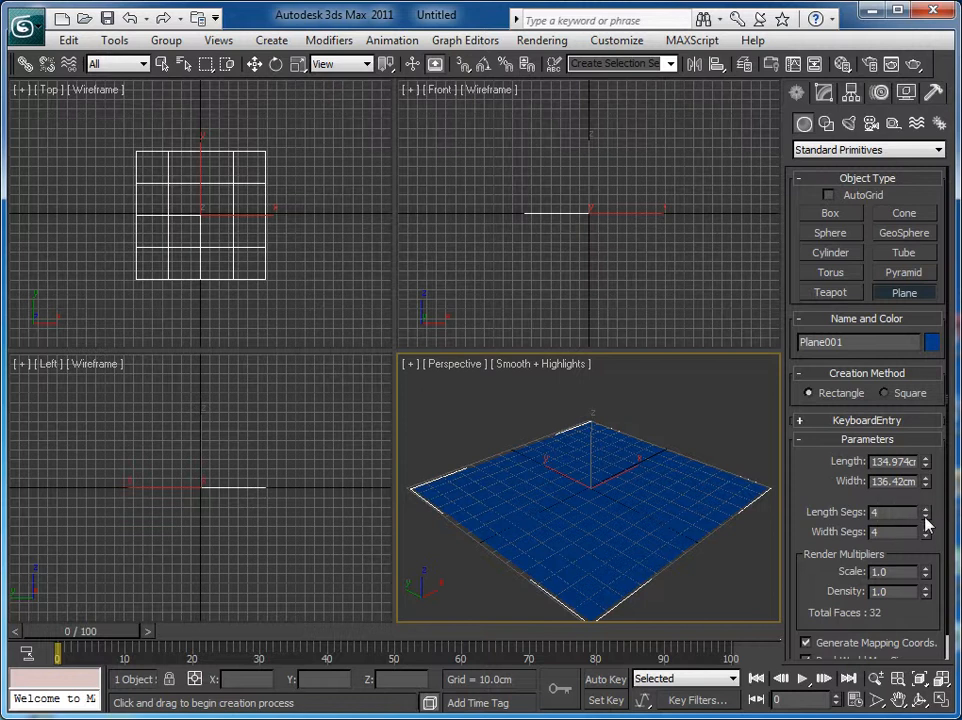
pyautogui.rightClick(926, 514)
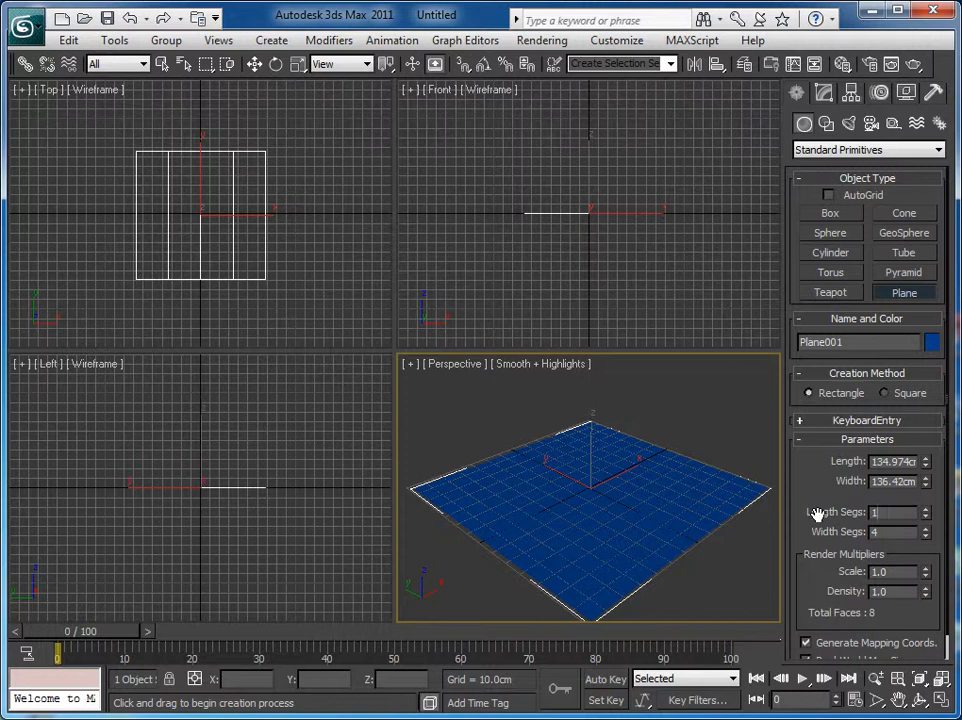
pyautogui.rightClick(927, 537)
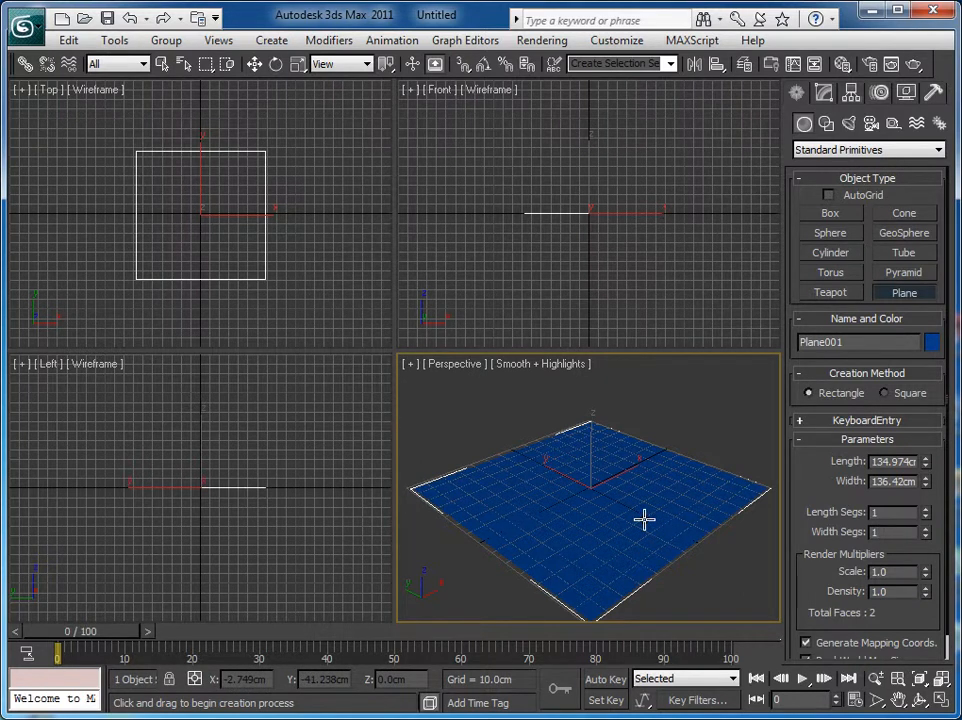
# Step: Convert the plane to an Editable Poly
pyautogui.click(823, 92)
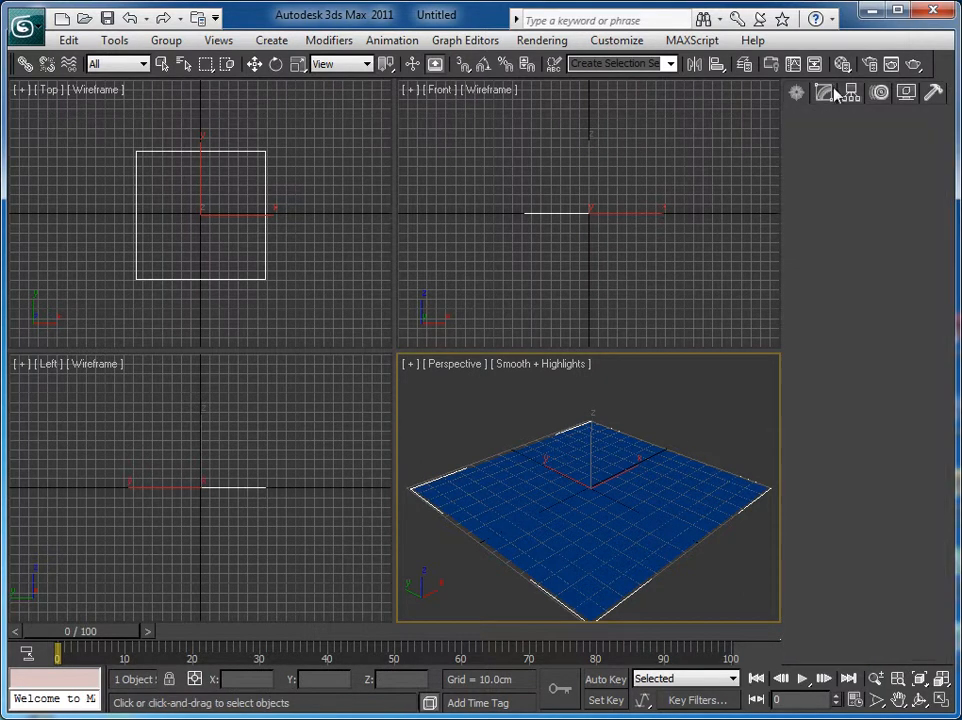
pyautogui.rightClick(527, 514)
pyautogui.click(456, 415)
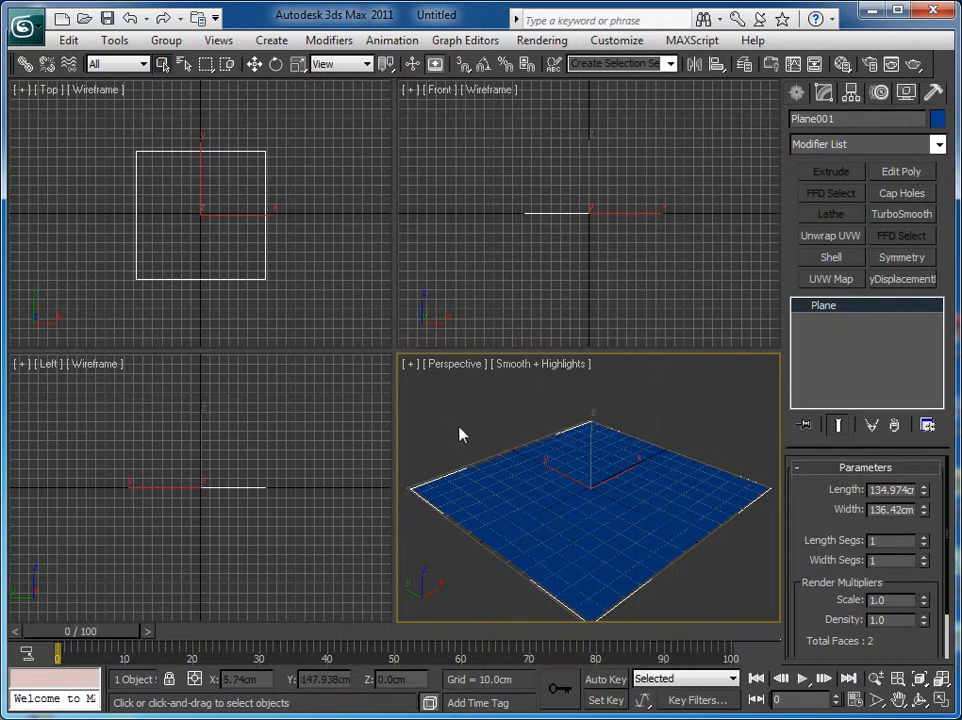
pyautogui.rightClick(815, 308)
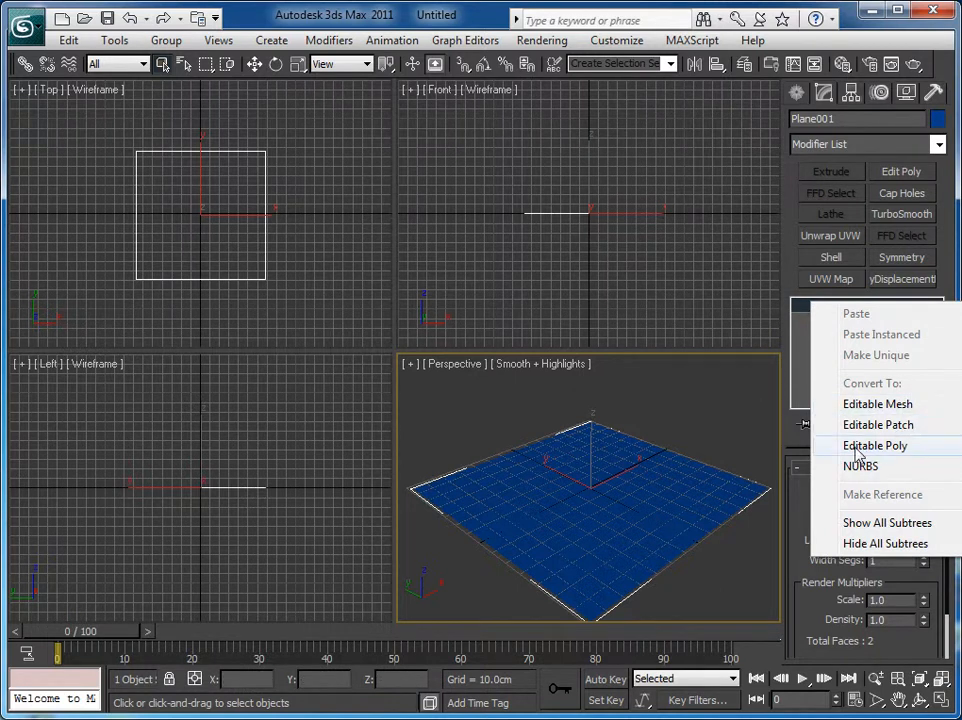
pyautogui.click(806, 352)
pyautogui.rightClick(825, 307)
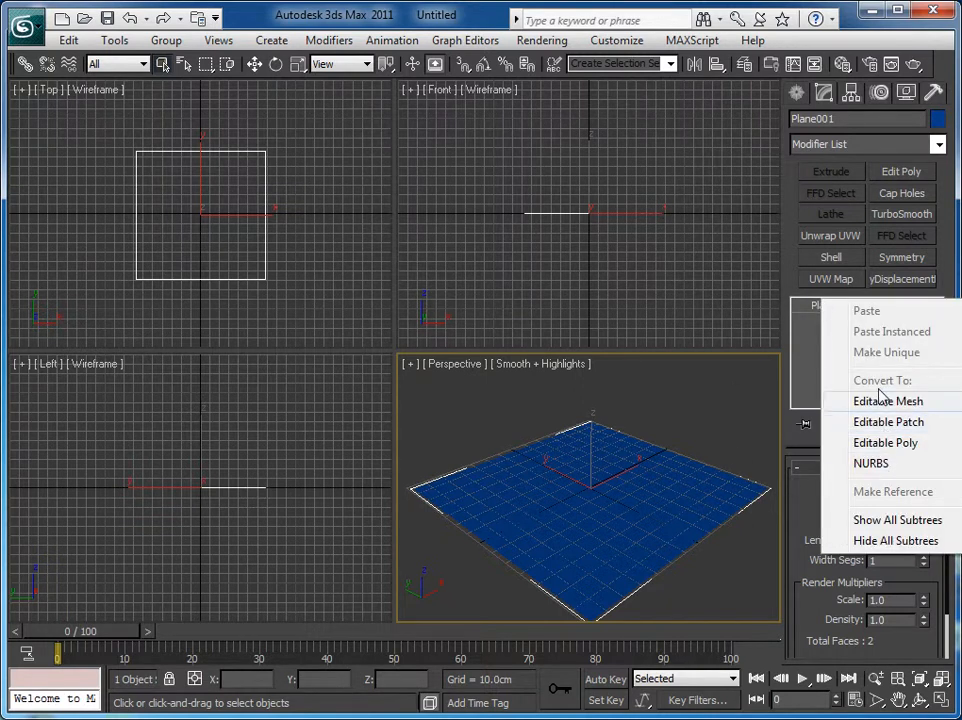
pyautogui.click(886, 443)
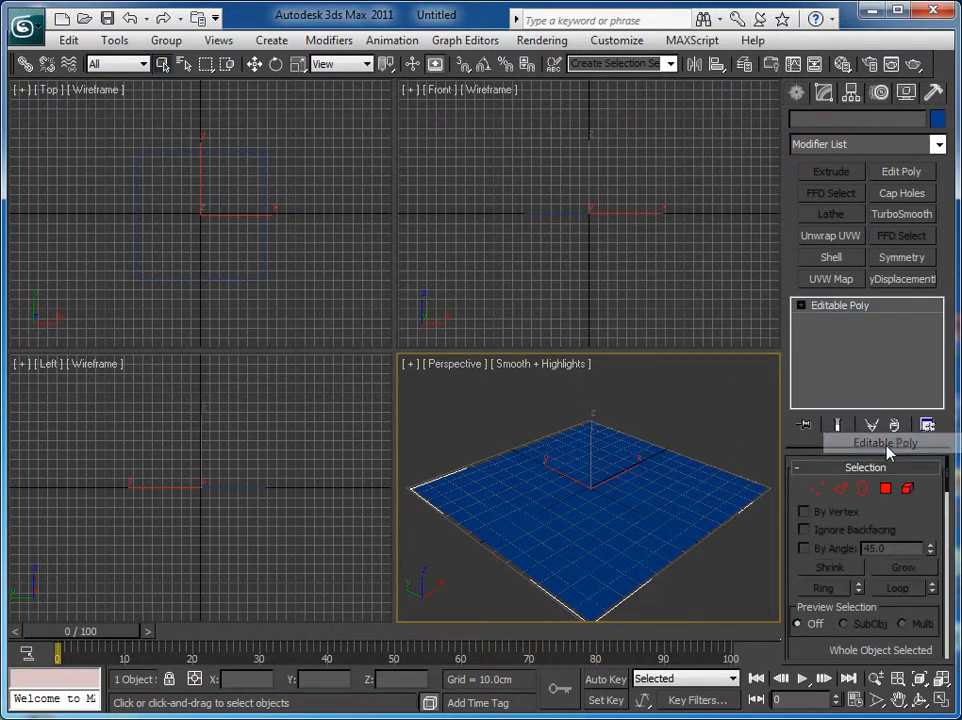
# Step: Enter the plane's Edge sub-object level and select its back edge
pyautogui.moveTo(480, 445); pyautogui.dragTo(550, 474)
pyautogui.click(840, 488)
pyautogui.click(491, 459)
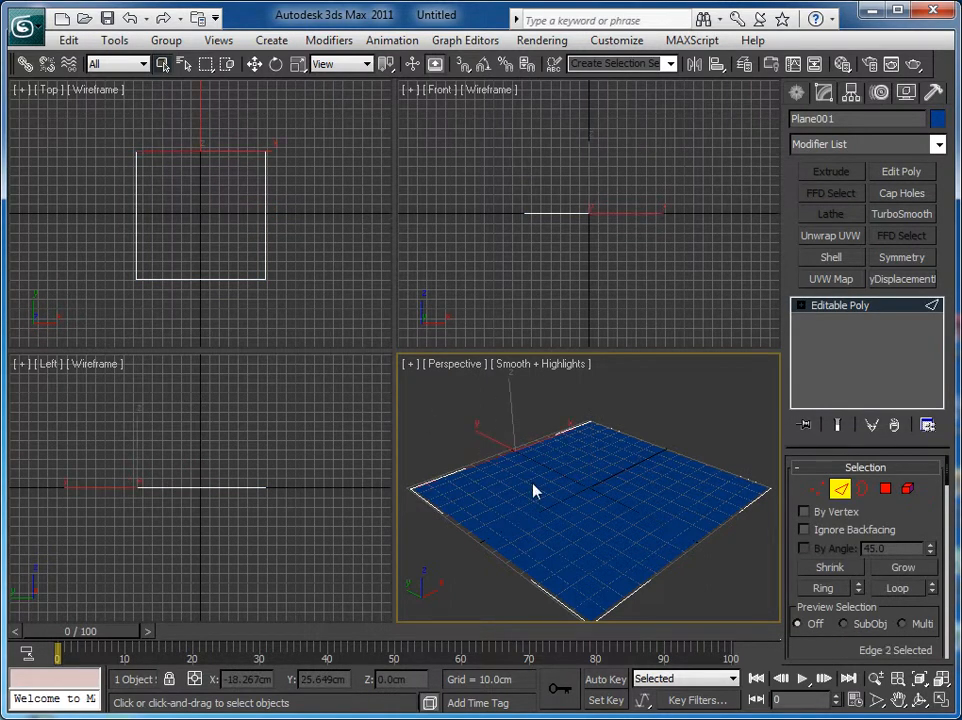
# Step: Try Window region selection on the plane's back and front edges in the Top view
pyautogui.click(228, 66)
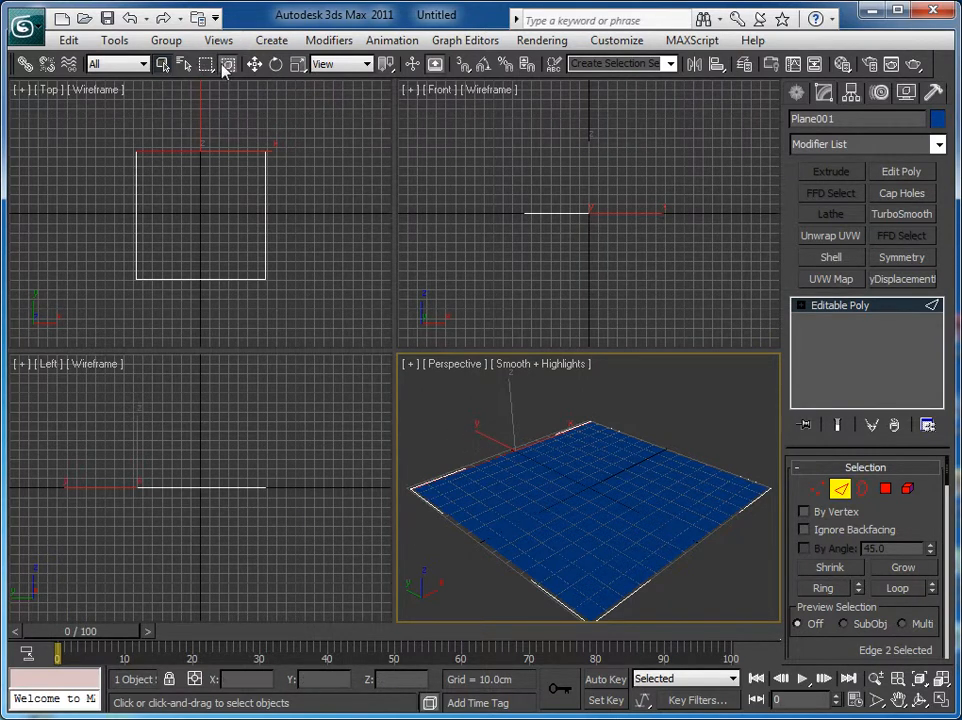
pyautogui.rightClick(92, 118)
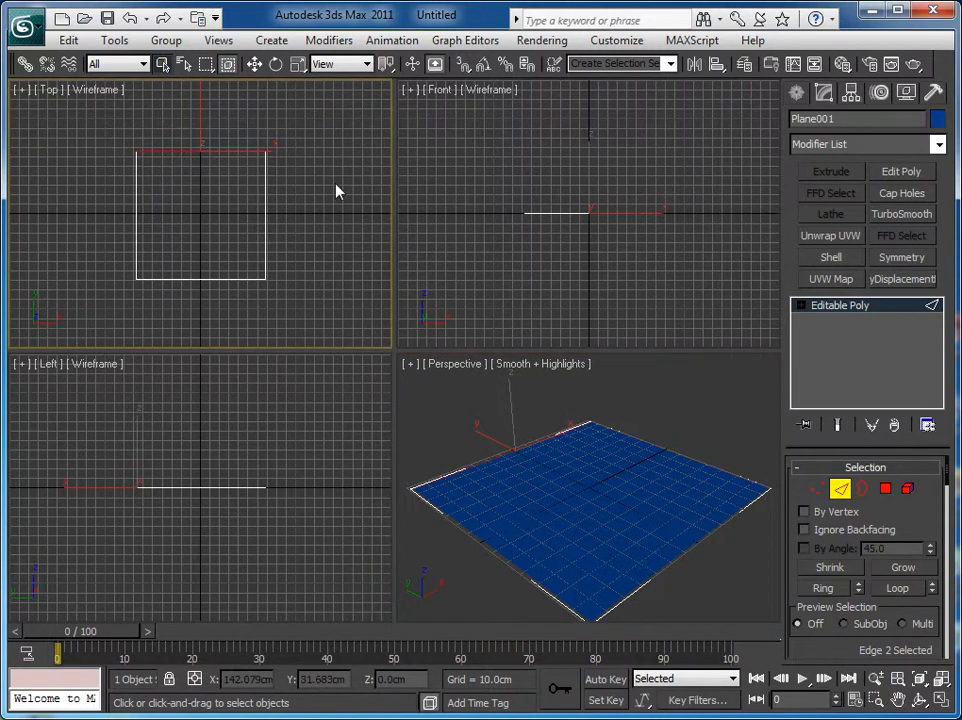
pyautogui.moveTo(85, 134); pyautogui.dragTo(318, 175)
pyautogui.moveTo(94, 258); pyautogui.dragTo(283, 270)
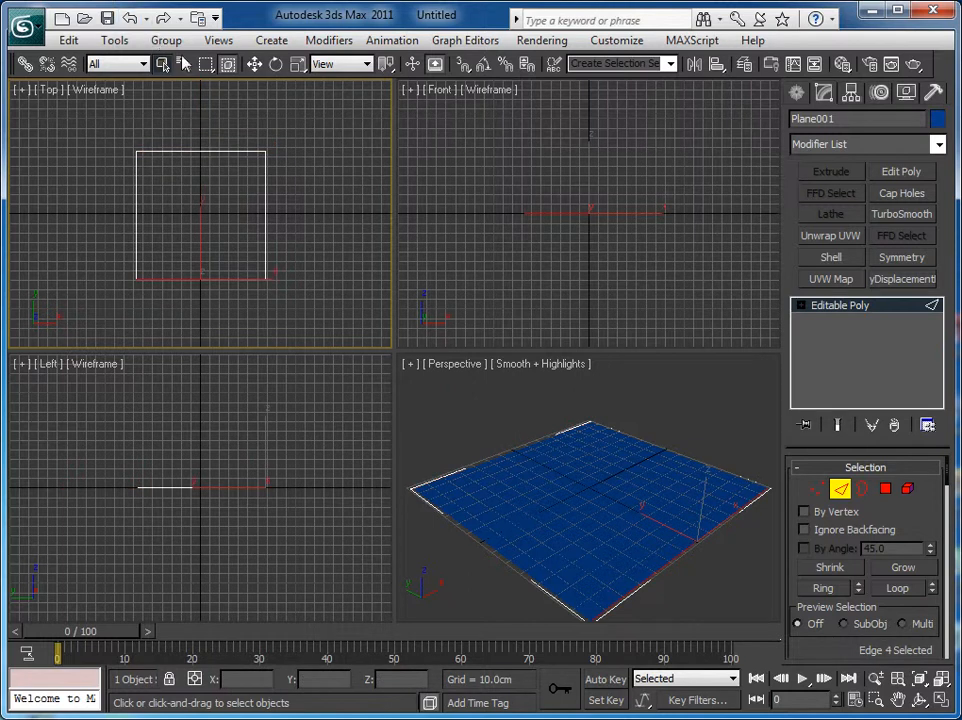
# Step: Extrude the plane's back edge in the Left view into a short sloped strip ending about 16 cm above the floor
pyautogui.click(152, 153)
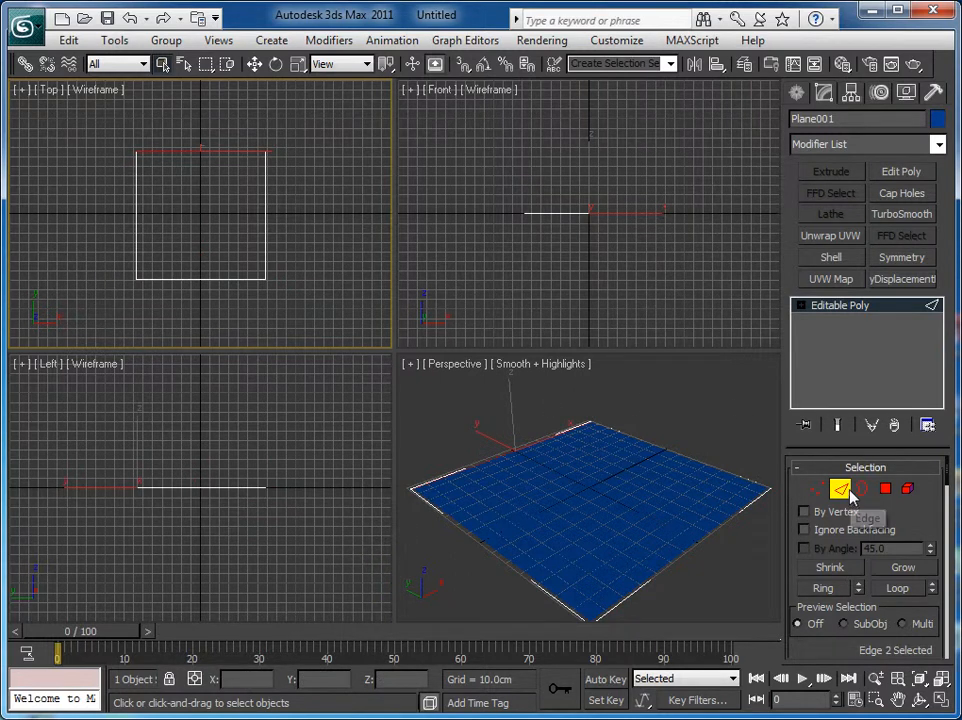
pyautogui.click(488, 466)
pyautogui.moveTo(485, 459); pyautogui.dragTo(504, 508)
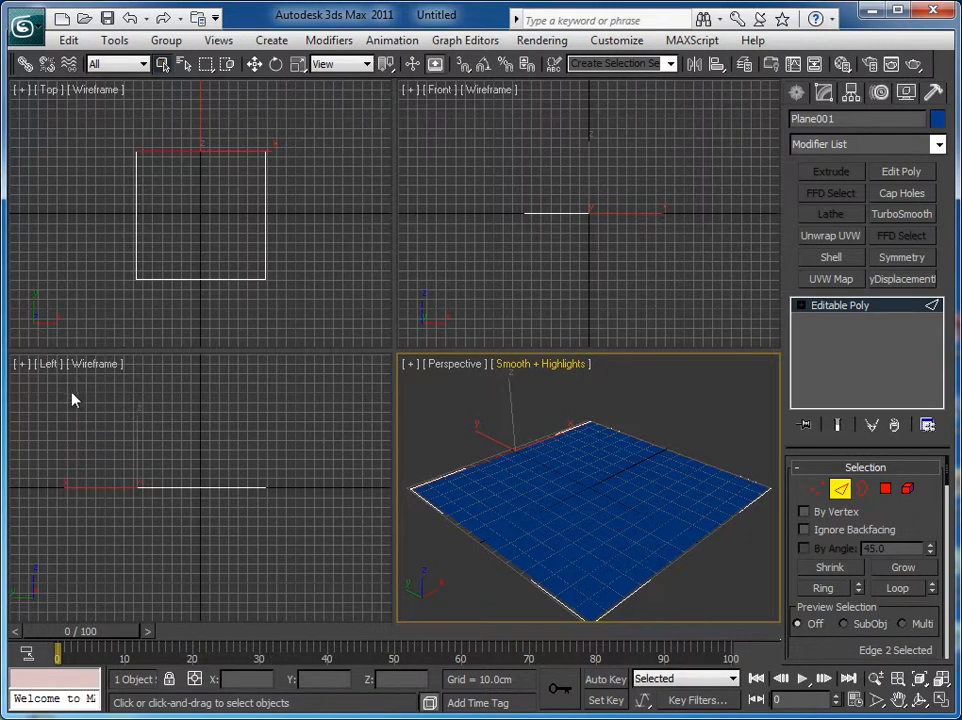
pyautogui.rightClick(124, 425)
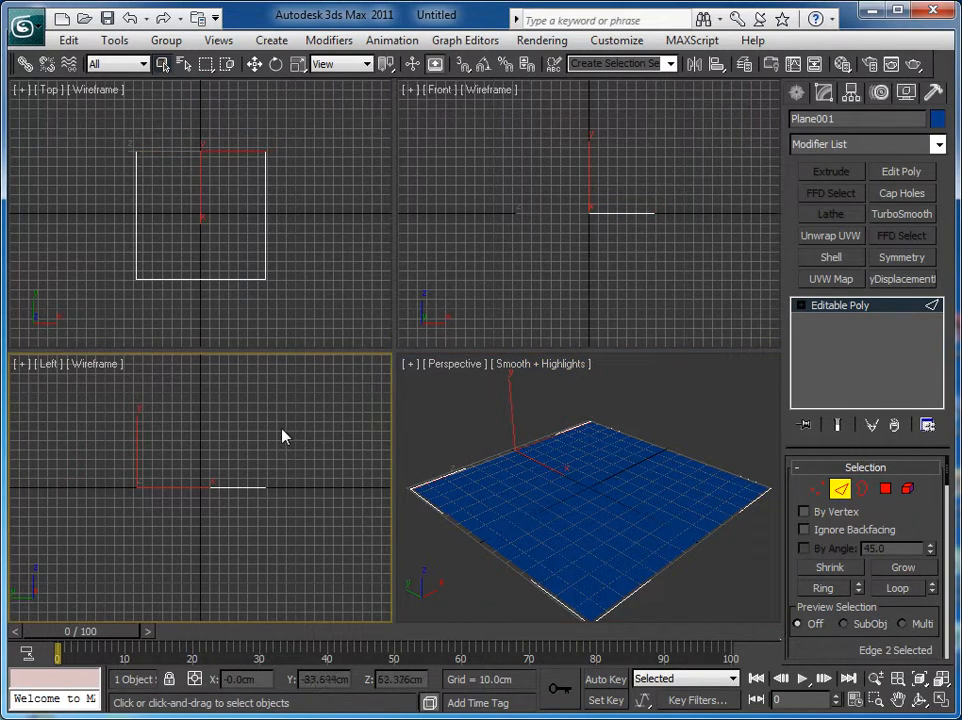
pyautogui.click(254, 65)
pyautogui.moveTo(135, 436)
pyautogui.keyDown('shift'); pyautogui.mouseDown()
pyautogui.moveTo(146, 399)
pyautogui.moveTo(137, 428)
pyautogui.moveTo(185, 481)
pyautogui.moveTo(195, 458)
pyautogui.moveTo(127, 466)
pyautogui.mouseUp(); pyautogui.keyUp('shift')
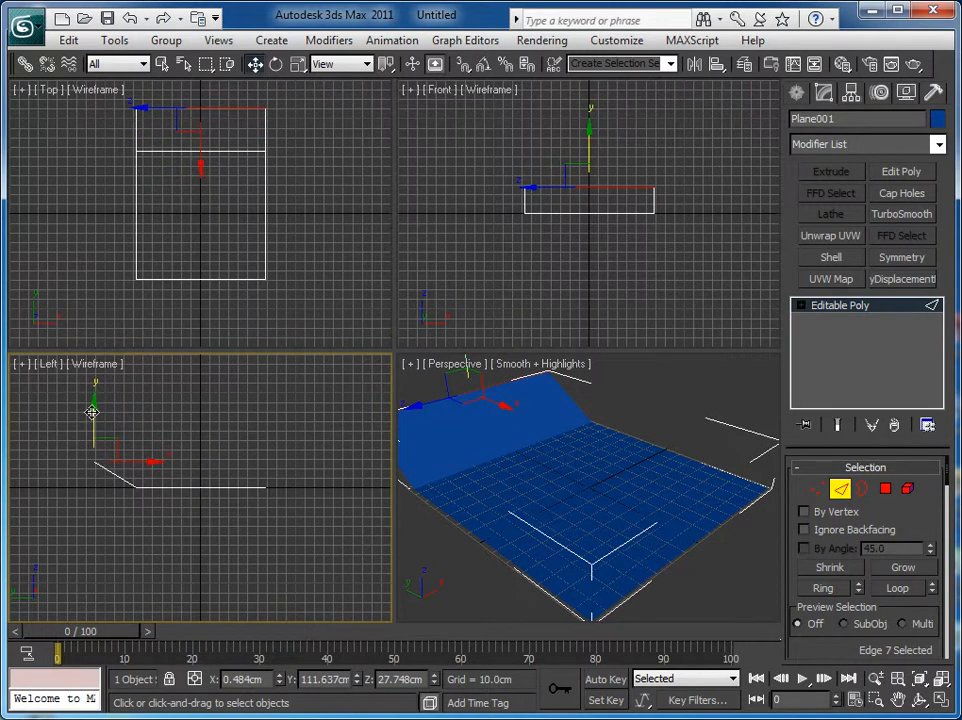
pyautogui.moveTo(92, 411); pyautogui.dragTo(106, 425)
pyautogui.moveTo(161, 468); pyautogui.dragTo(176, 470)
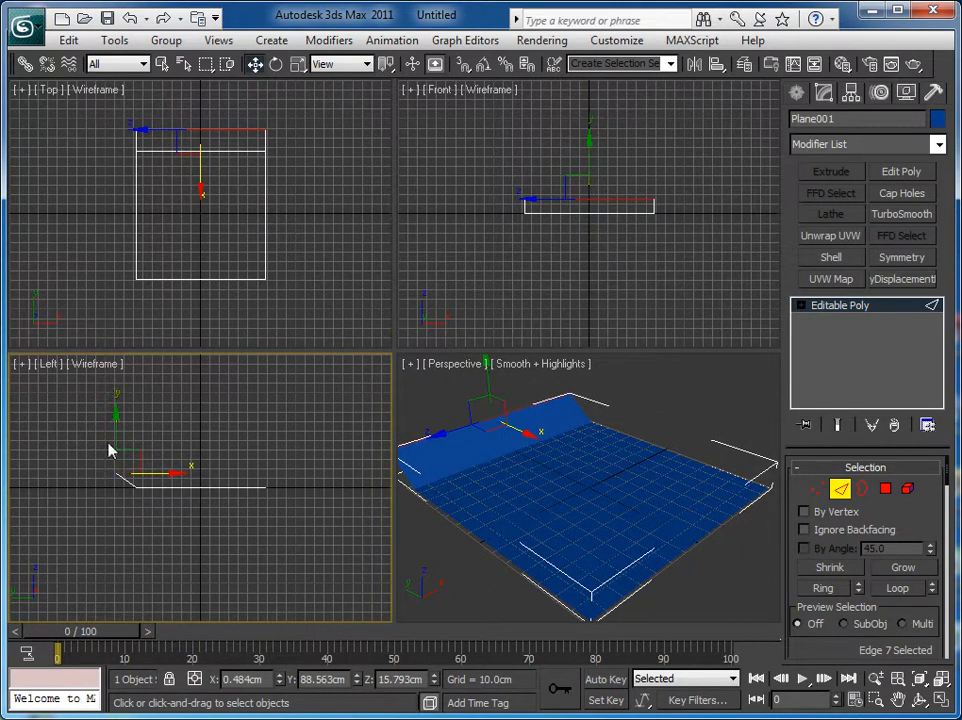
# Step: Extrude the strip's upper edge straight up into a vertical back wall reaching a height of about 99 cm
pyautogui.keyDown('shift'); pyautogui.moveTo(116, 438); pyautogui.dragTo(141, 338); pyautogui.keyUp('shift')
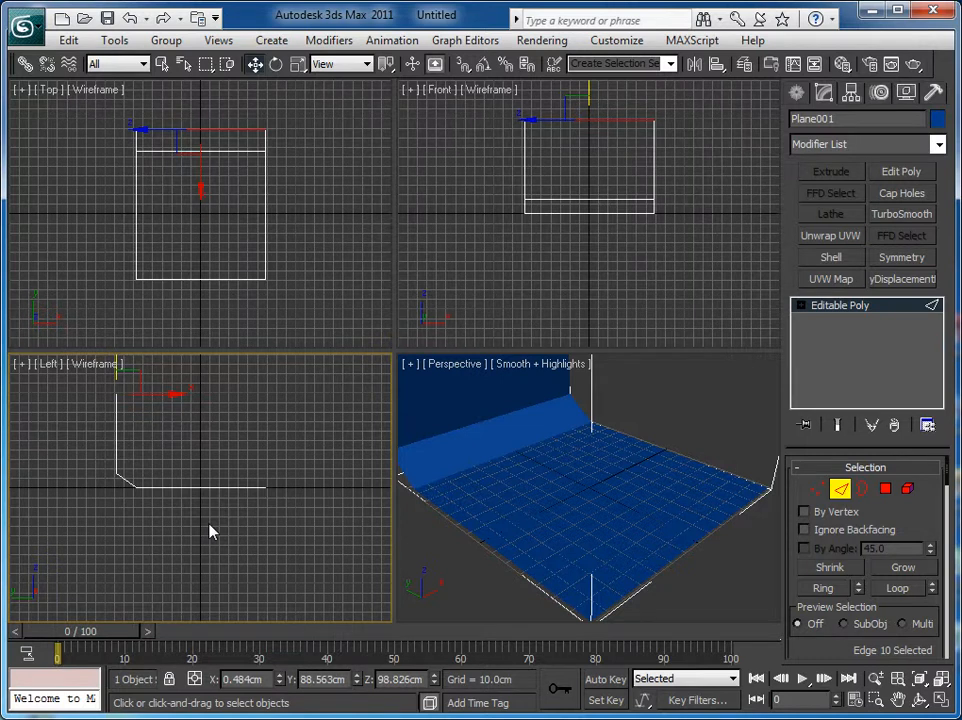
pyautogui.click(262, 298)
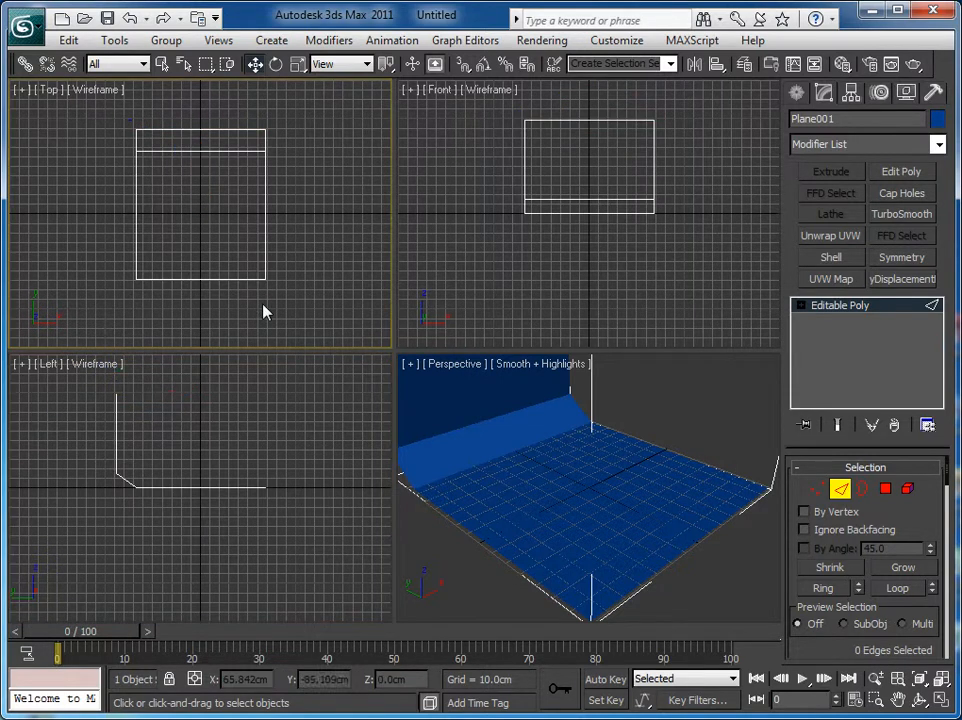
pyautogui.hotkey('ctrl', 'shift', 'z')
# Step: Select only the back wall's top edge and raise it along Z in the Perspective view to make the wall taller
pyautogui.click(30, 423)
pyautogui.moveTo(29, 415); pyautogui.dragTo(90, 452)
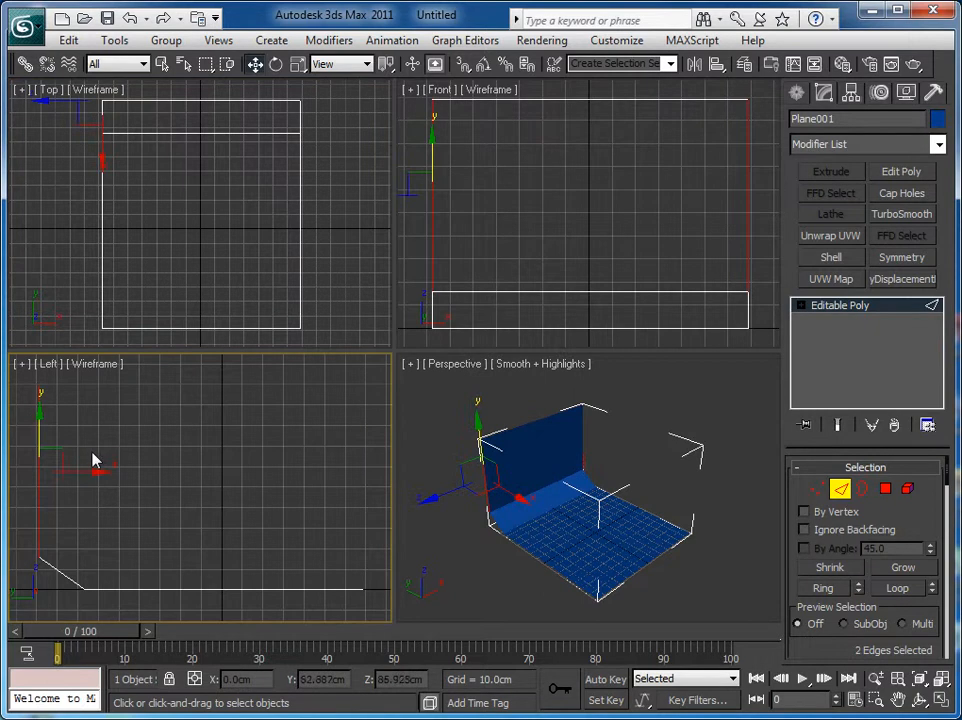
pyautogui.click(27, 385)
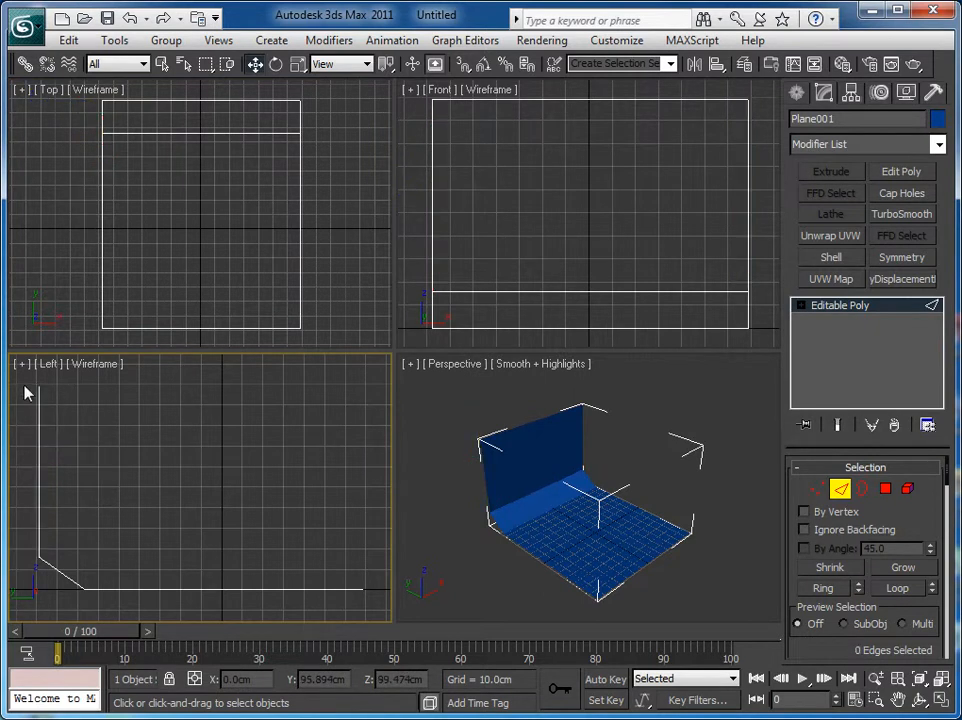
pyautogui.moveTo(32, 389); pyautogui.dragTo(68, 398)
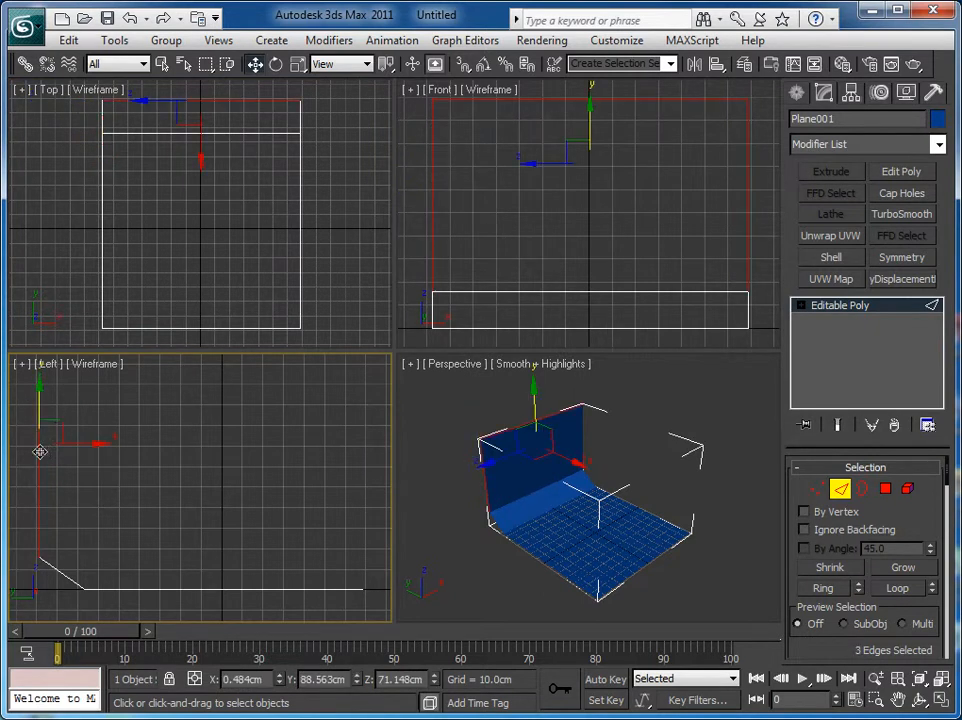
pyautogui.keyDown('alt'); pyautogui.moveTo(30, 453); pyautogui.dragTo(51, 466); pyautogui.keyUp('alt')
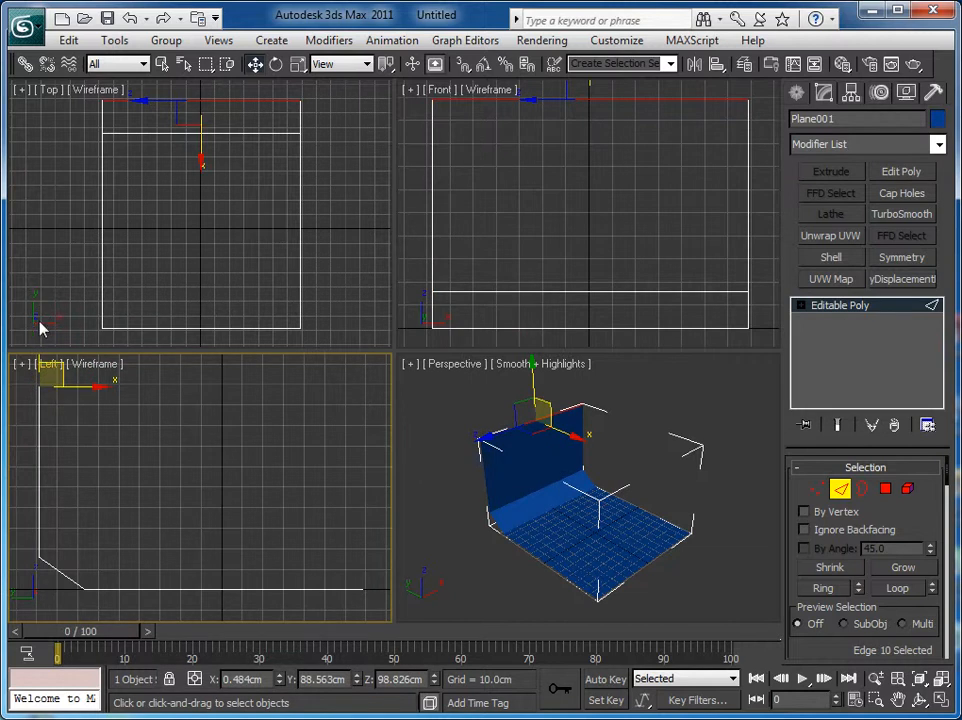
pyautogui.rightClick(450, 405)
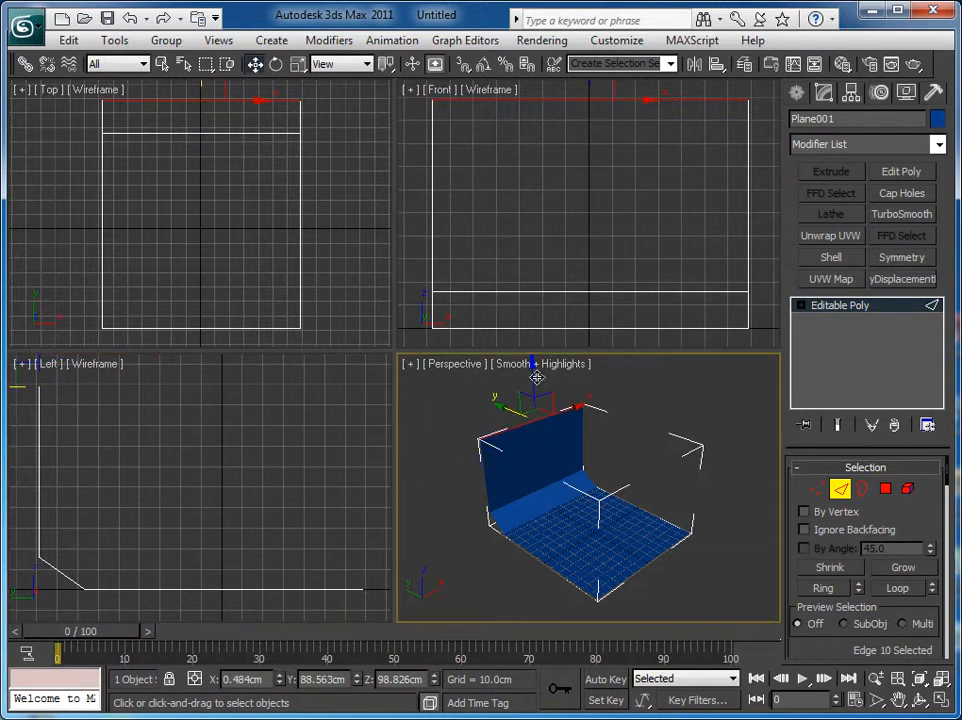
pyautogui.moveTo(533, 377); pyautogui.dragTo(520, 328)
pyautogui.click(450, 436)
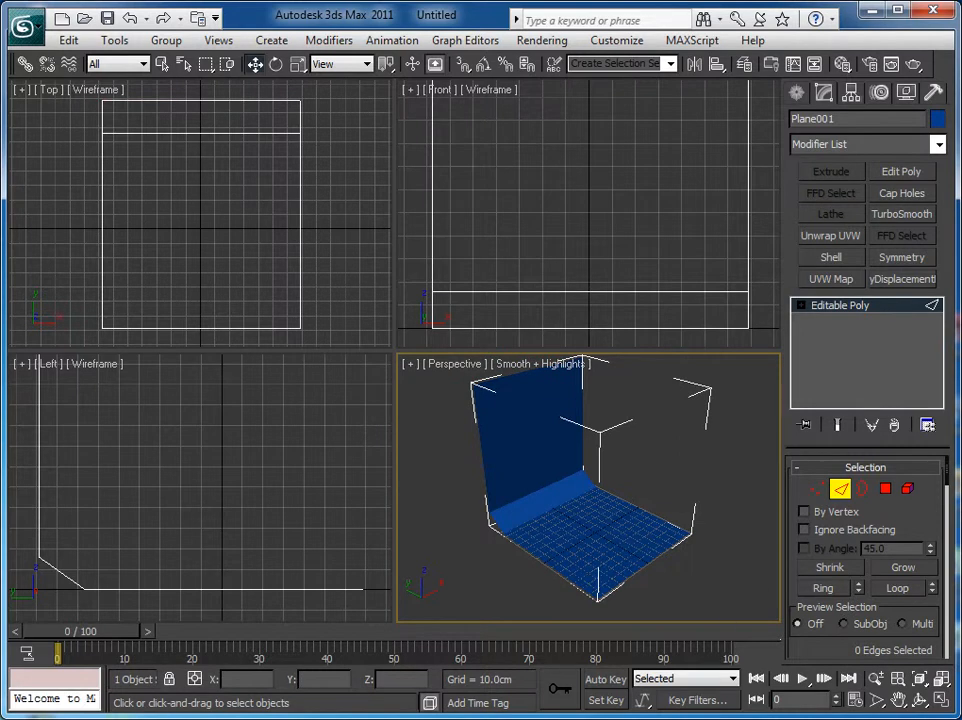
# Step: Leave edge editing on the backdrop so the whole plane object is selected
pyautogui.hotkey('alt', 'w')
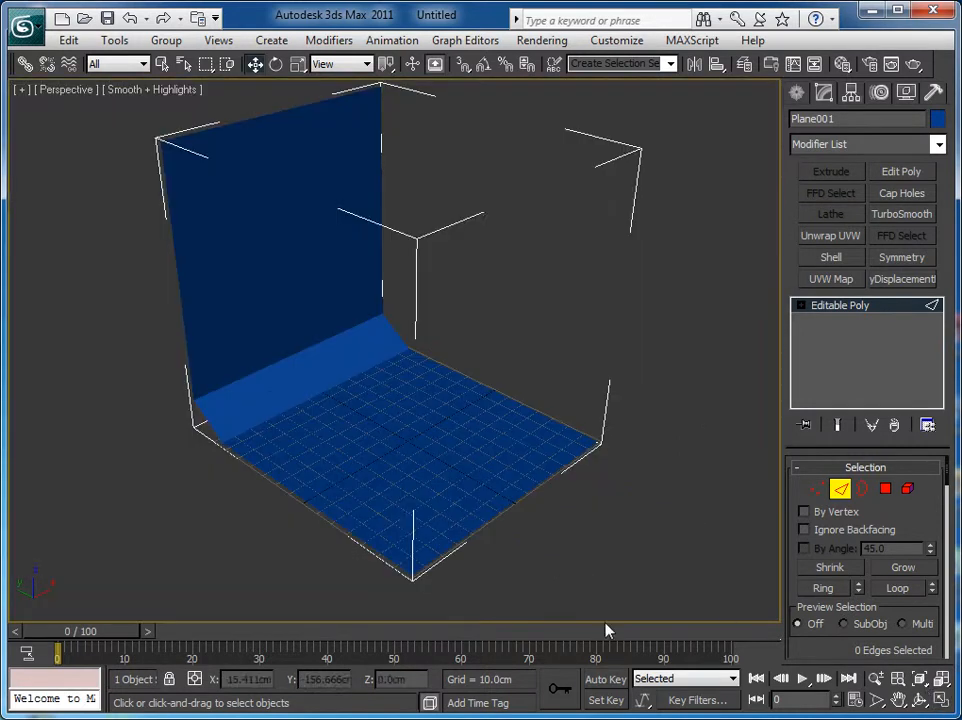
pyautogui.click(920, 700)
pyautogui.moveTo(344, 389); pyautogui.dragTo(297, 381)
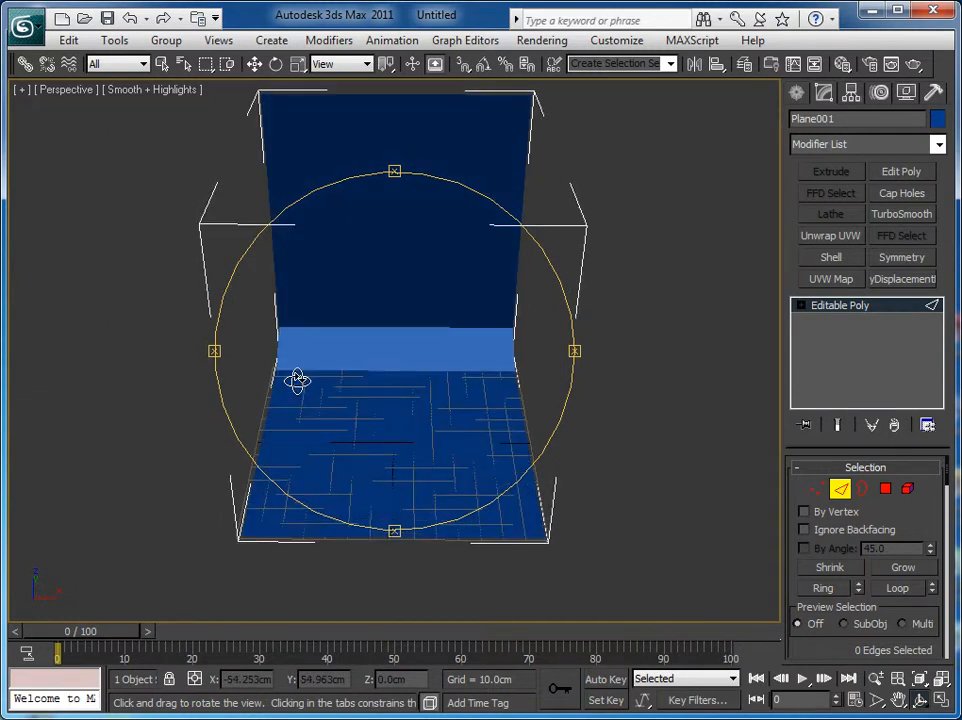
pyautogui.click(877, 680)
pyautogui.moveTo(535, 505); pyautogui.dragTo(526, 432)
pyautogui.click(899, 700)
pyautogui.moveTo(584, 445); pyautogui.dragTo(580, 334)
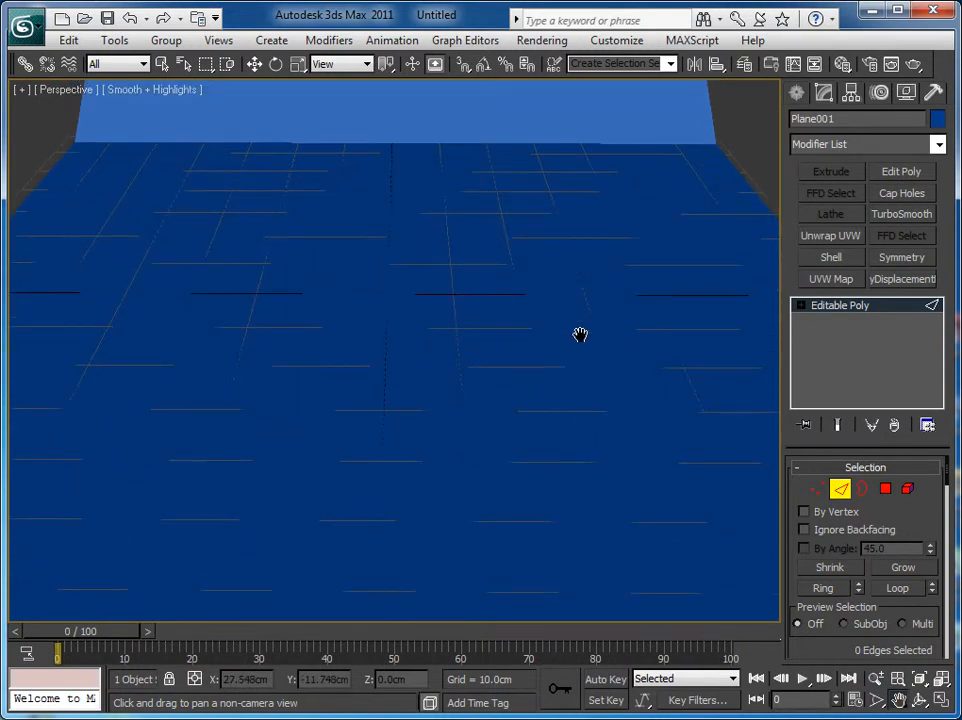
pyautogui.click(162, 63)
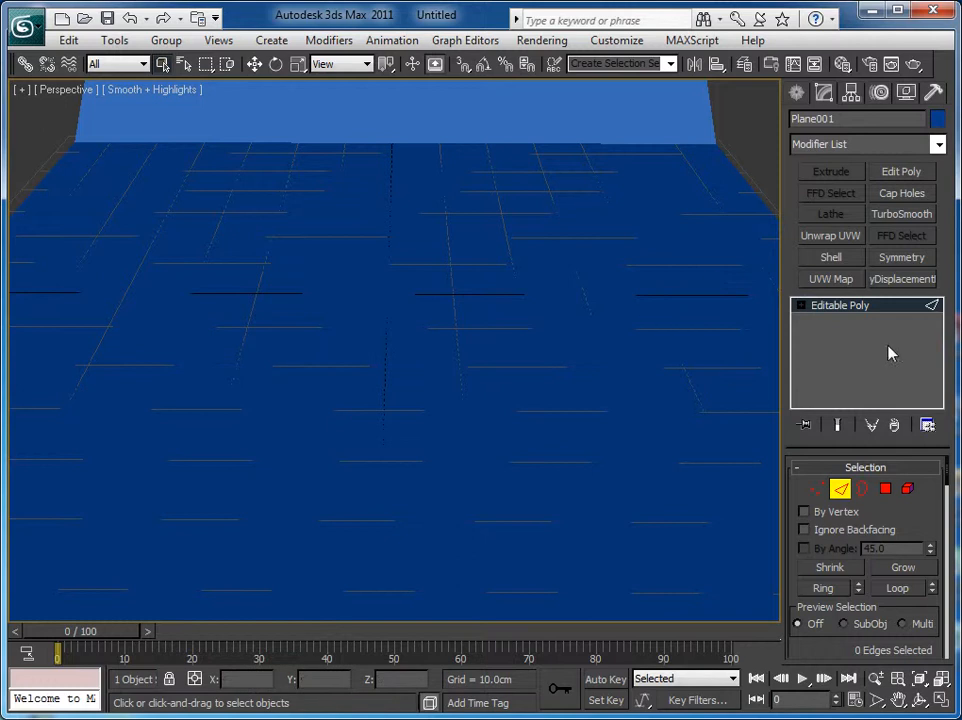
pyautogui.click(796, 93)
pyautogui.click(823, 93)
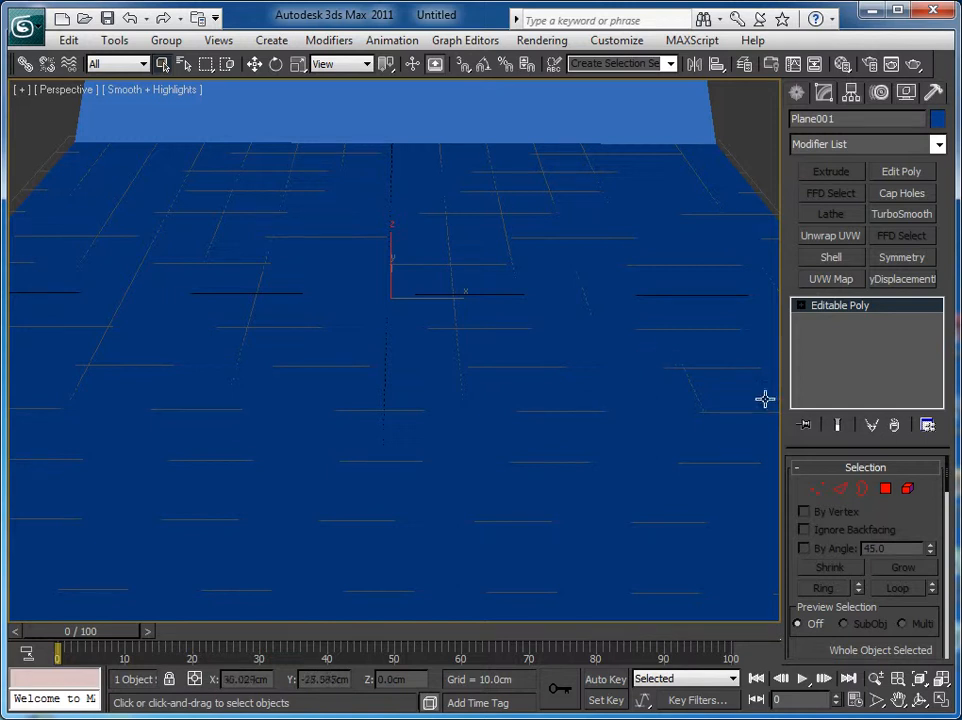
# Step: Create a teapot of about 11.7 cm radius on the backdrop floor and move it to about X -16.8, Y -36.6 cm
pyautogui.click(797, 93)
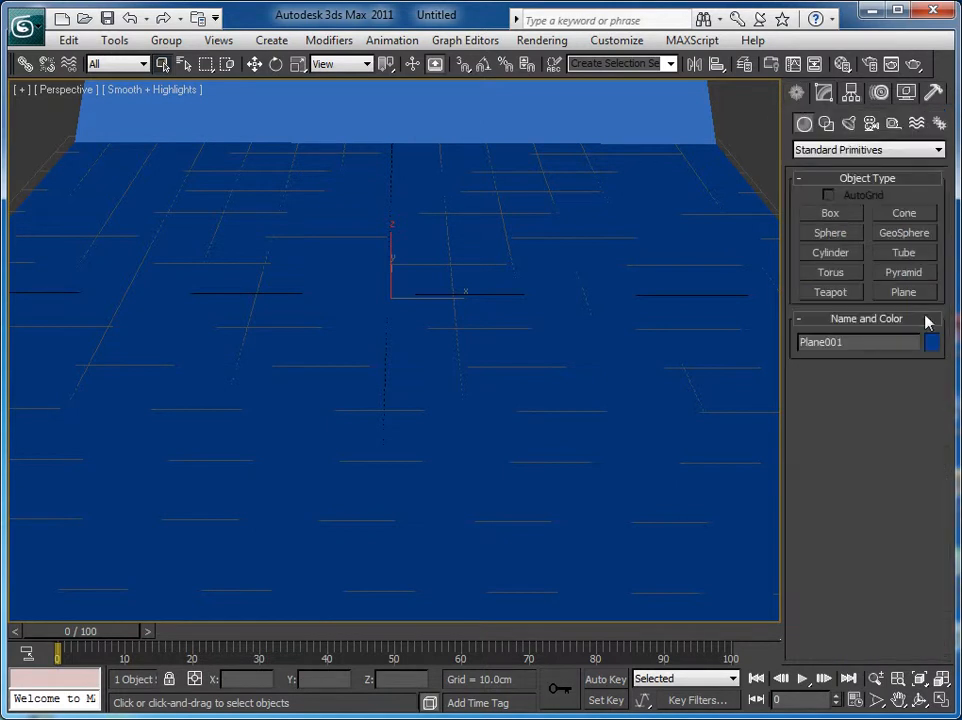
pyautogui.click(831, 293)
pyautogui.moveTo(148, 361); pyautogui.dragTo(206, 393)
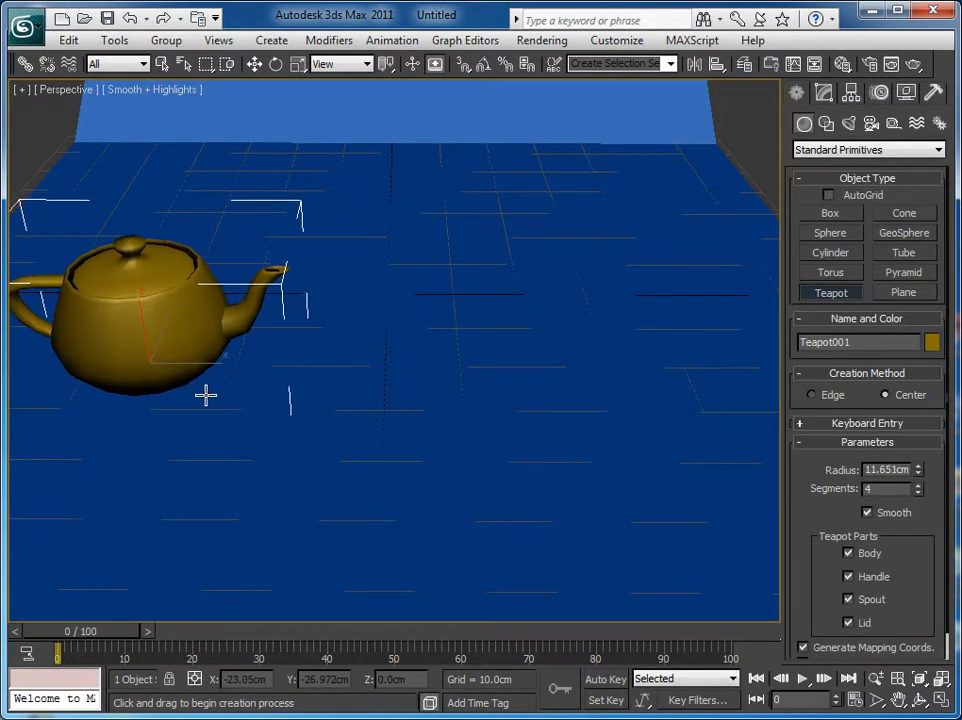
pyautogui.click(254, 65)
pyautogui.moveTo(124, 270); pyautogui.dragTo(244, 285)
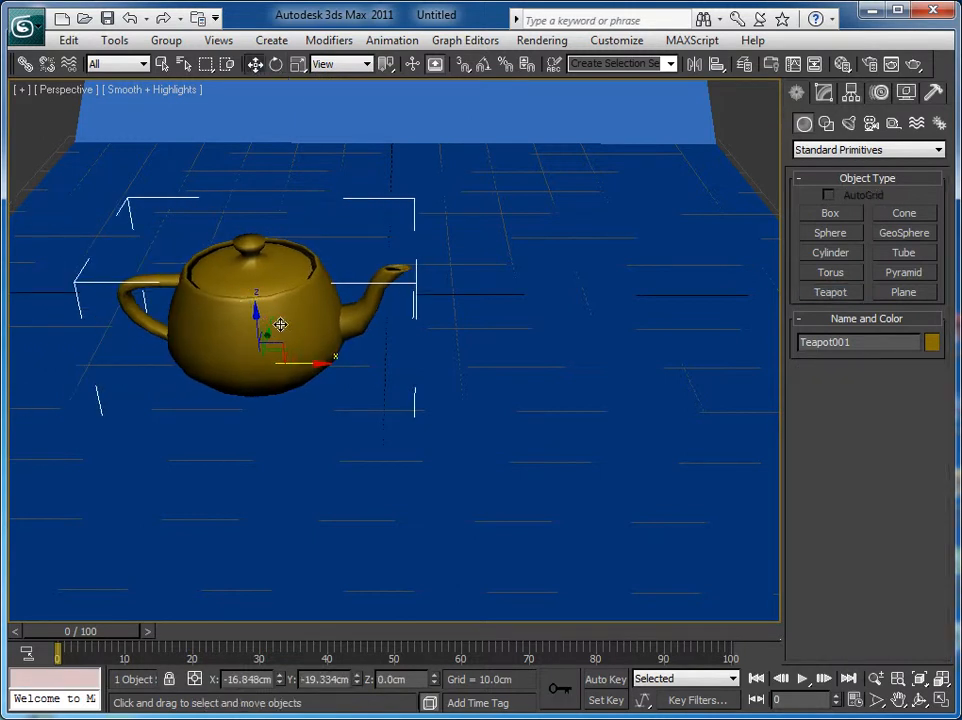
pyautogui.moveTo(260, 328); pyautogui.dragTo(257, 414)
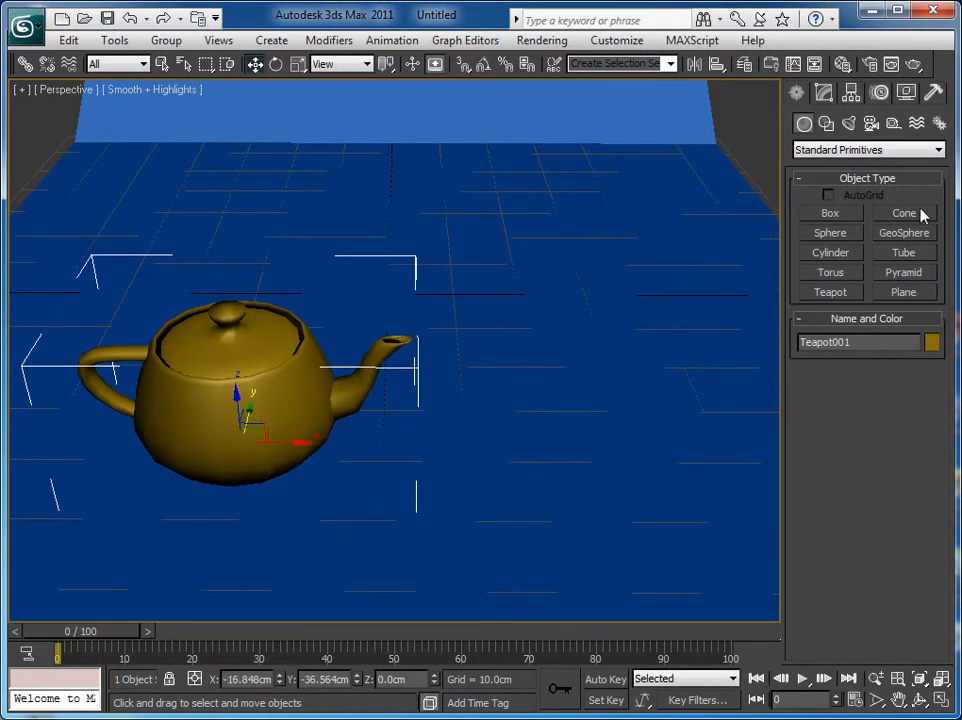
# Step: Create a sphere of about 14.1 cm radius beside the teapot and a torus knot of about 14 cm radius behind them
pyautogui.click(831, 234)
pyautogui.moveTo(535, 390); pyautogui.dragTo(592, 457)
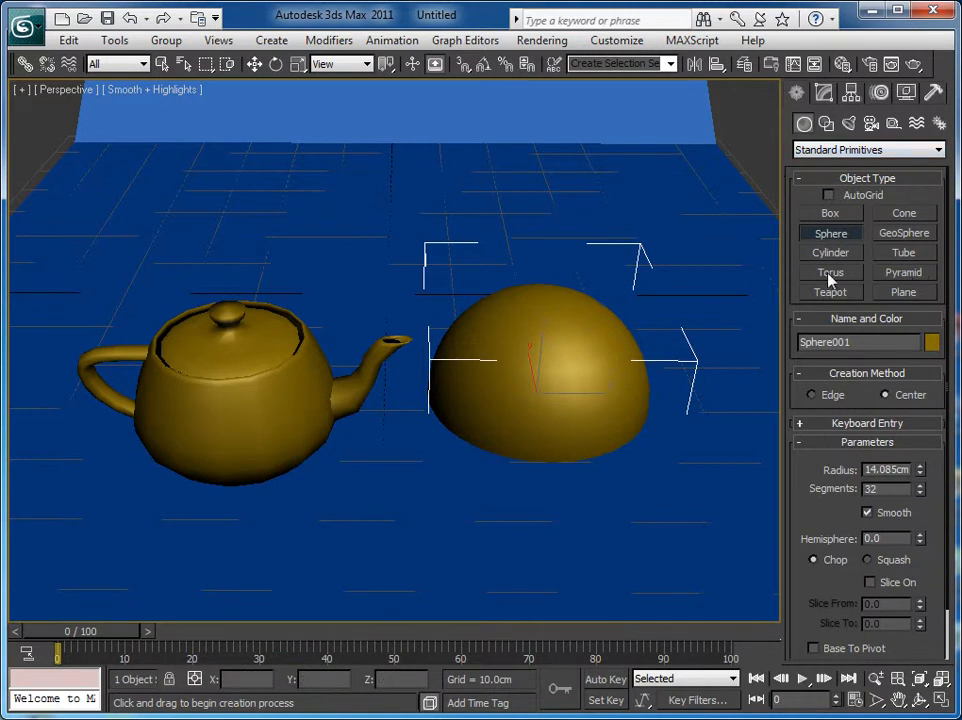
pyautogui.click(850, 151)
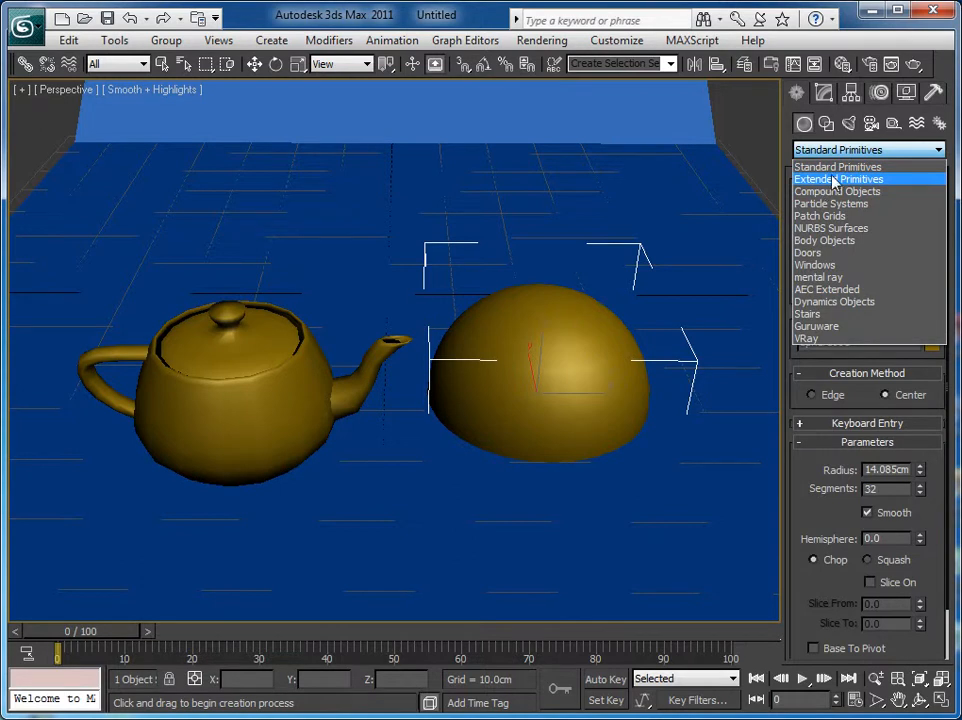
pyautogui.click(804, 179)
pyautogui.click(905, 214)
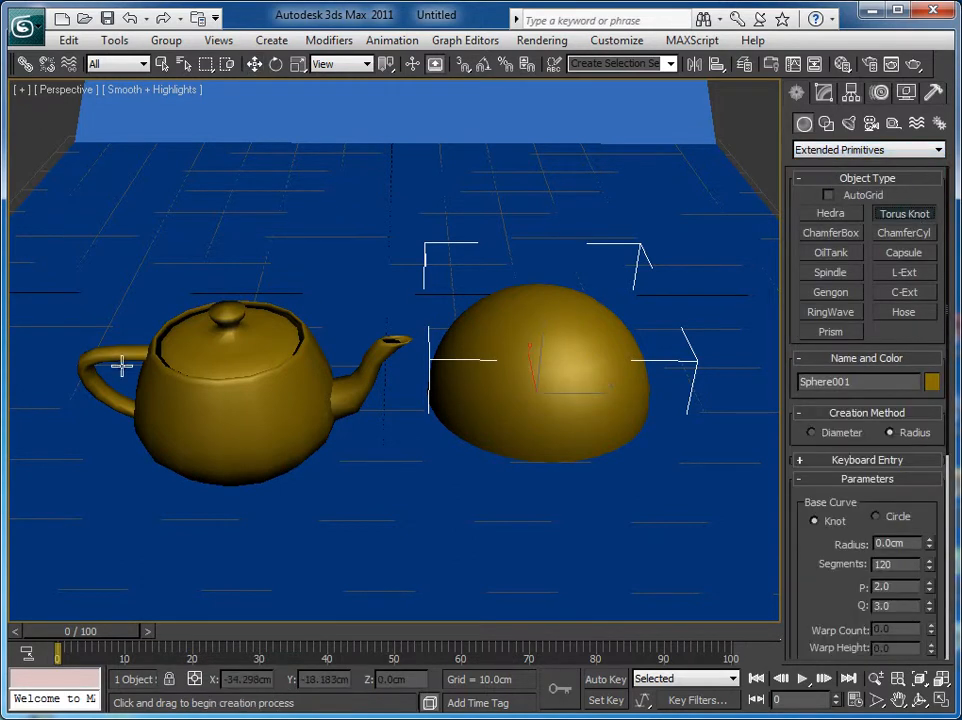
pyautogui.moveTo(368, 258); pyautogui.dragTo(410, 316)
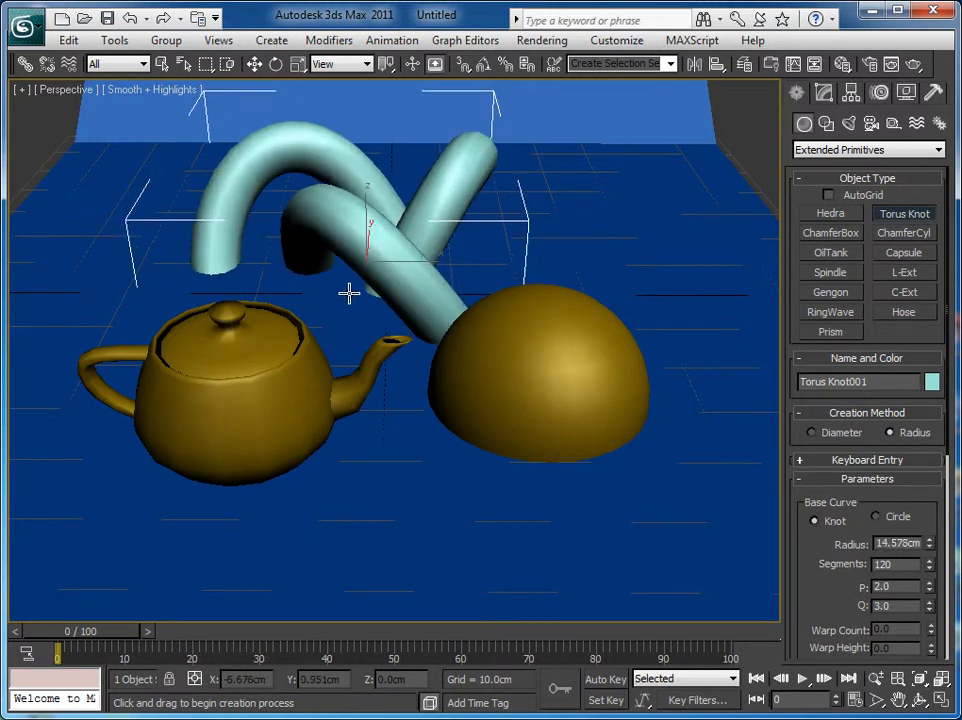
pyautogui.moveTo(324, 276)
pyautogui.mouseDown()
pyautogui.moveTo(307, 258)
pyautogui.moveTo(339, 279)
pyautogui.moveTo(313, 270)
pyautogui.mouseUp()
pyautogui.click(313, 270)
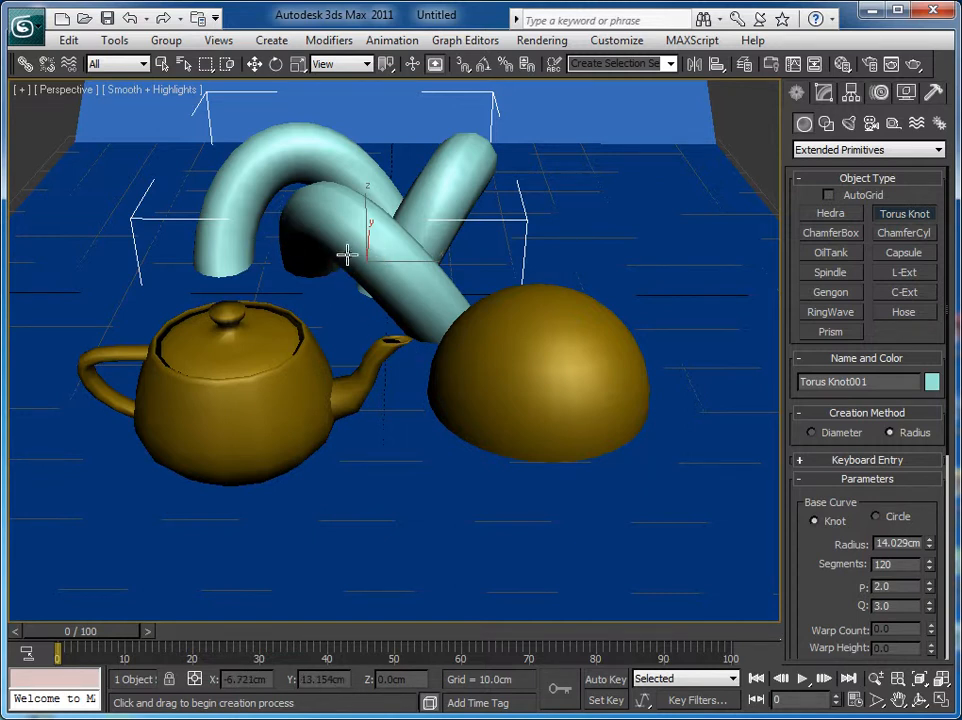
pyautogui.rightClick(165, 112)
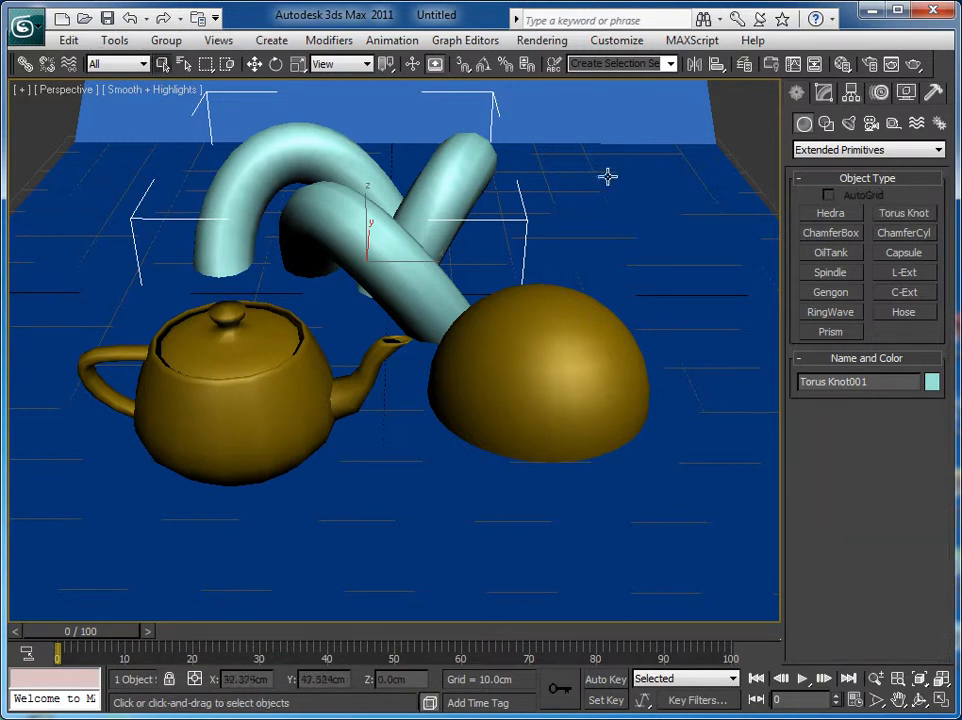
# Step: Select the teapot, sphere and torus knot without the backdrop and frame them in the Perspective view
pyautogui.click(750, 117)
pyautogui.hotkey('ctrl', 'alt', 'z')
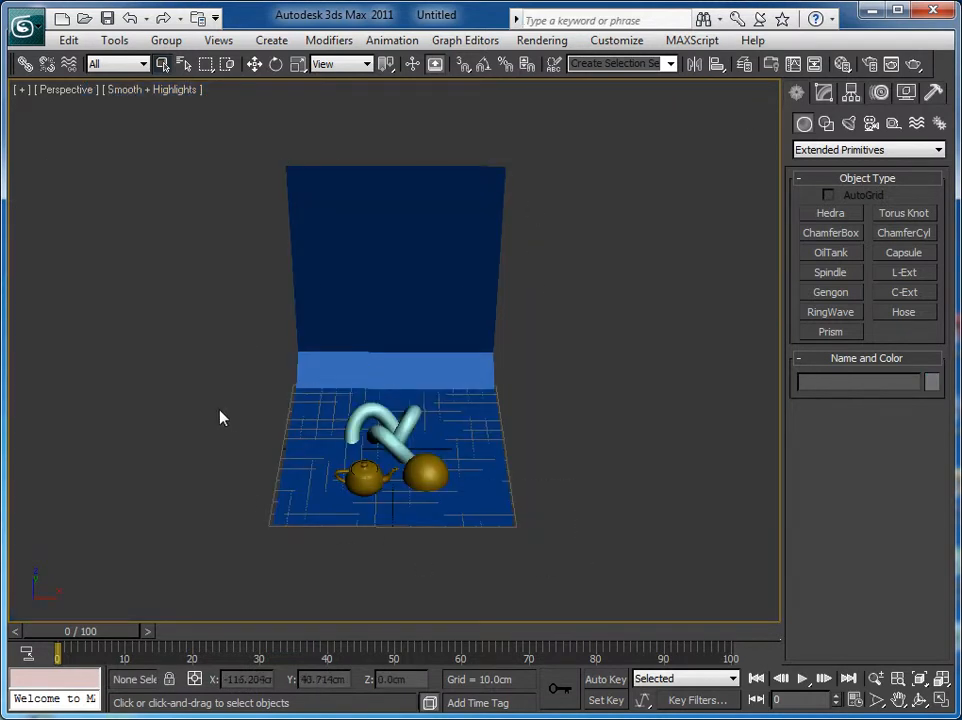
pyautogui.hotkey('ctrl', 'a')
pyautogui.keyDown('alt'); pyautogui.click(478, 408); pyautogui.keyUp('alt')
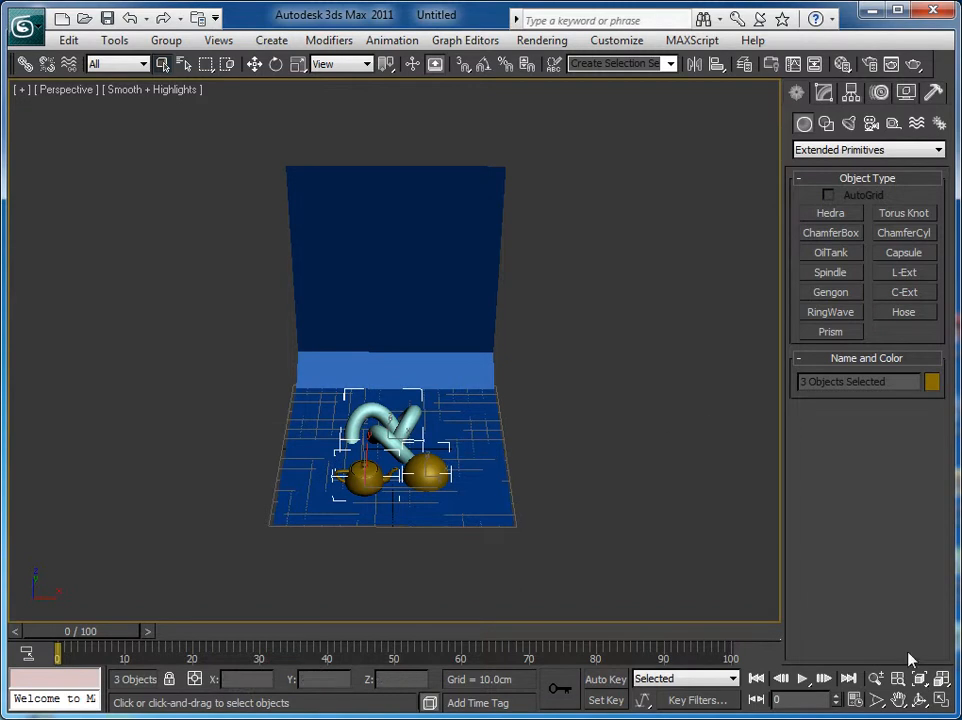
pyautogui.click(921, 681)
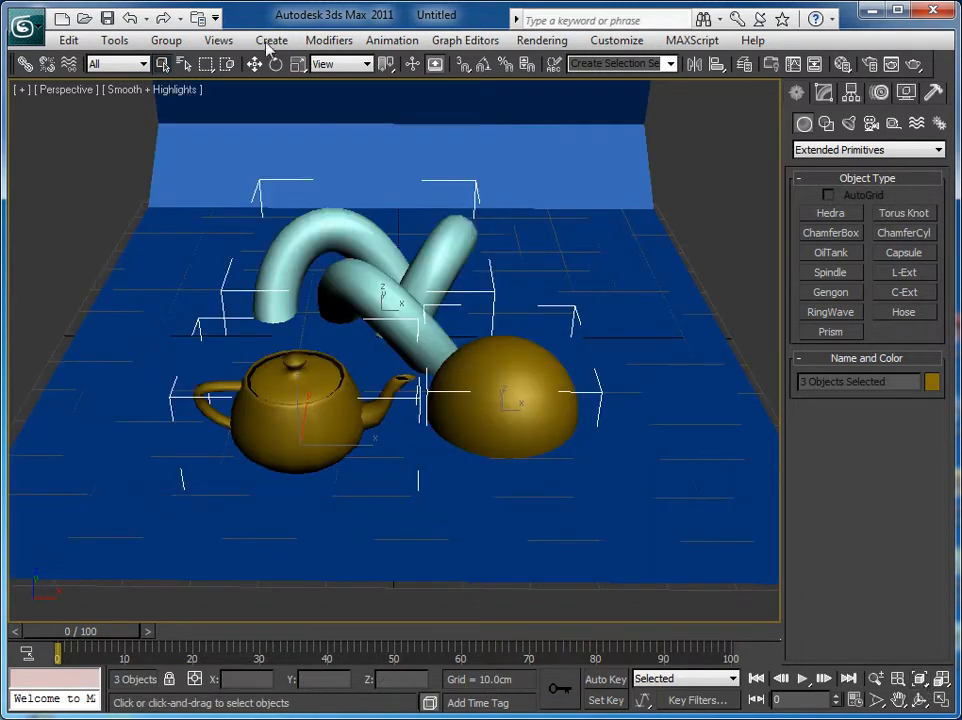
pyautogui.click(86, 254)
pyautogui.click(373, 296)
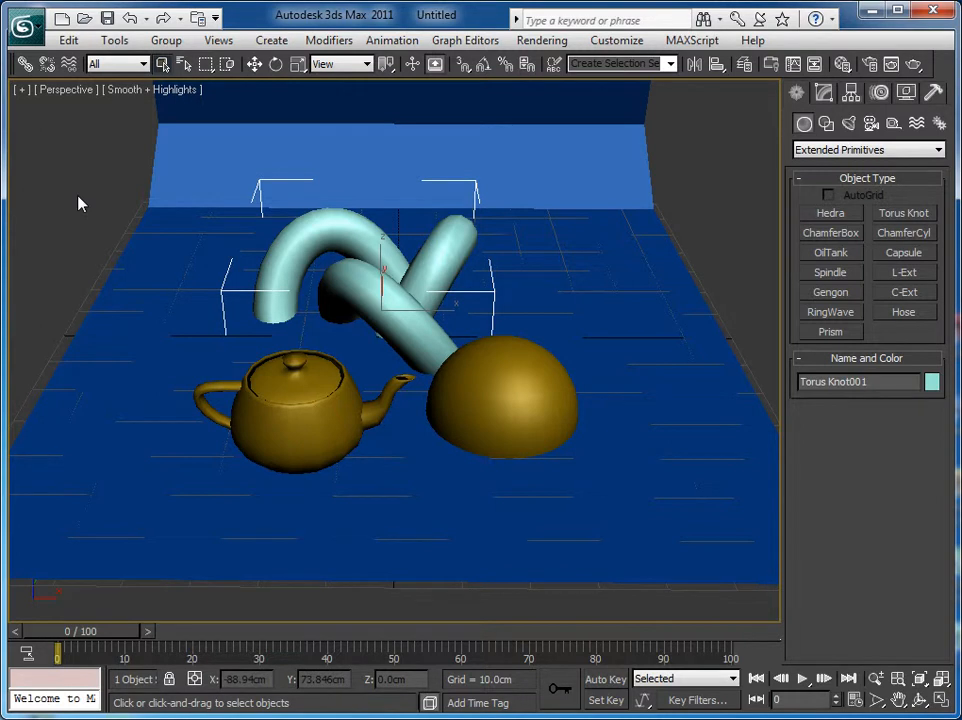
pyautogui.click(76, 268)
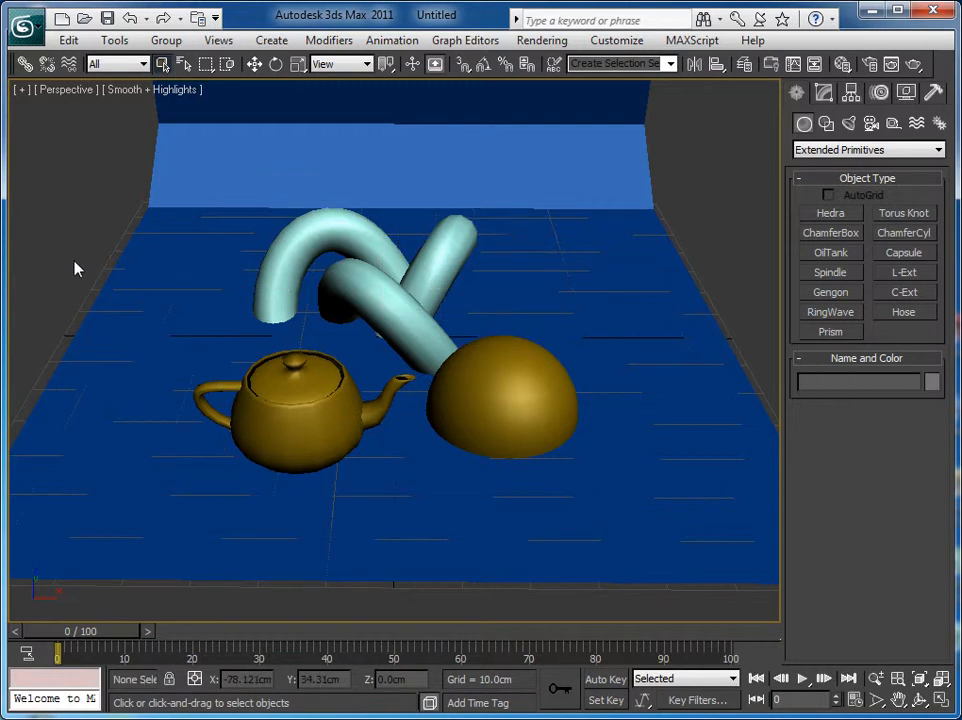
pyautogui.click(358, 316)
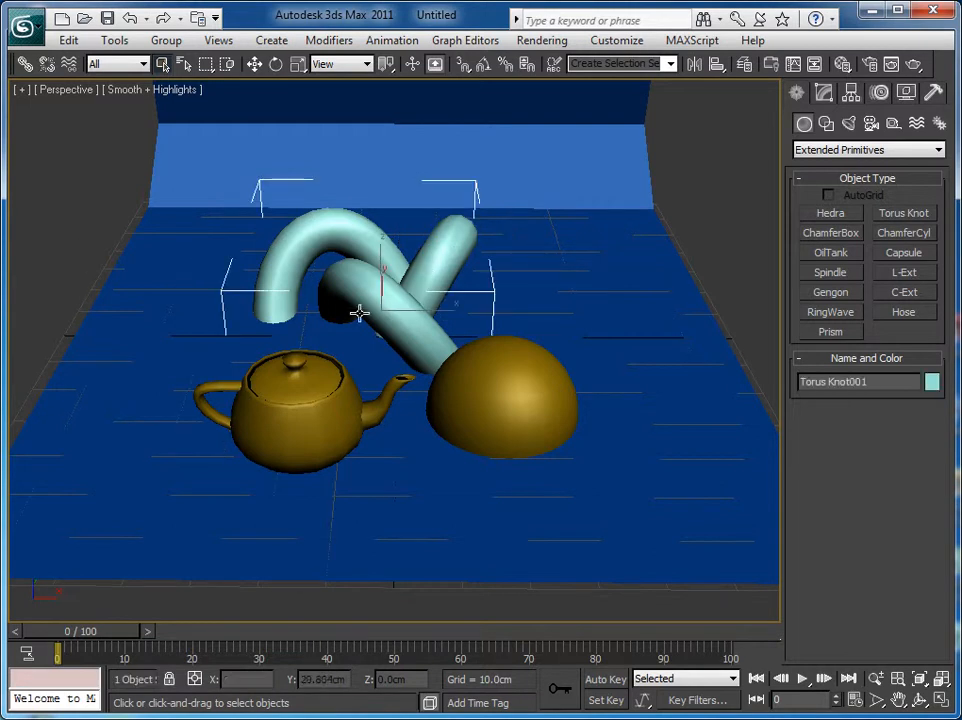
# Step: Align the sphere to the backdrop plane in Z position only, minimum to minimum, so it rests on the floor
pyautogui.click(532, 418)
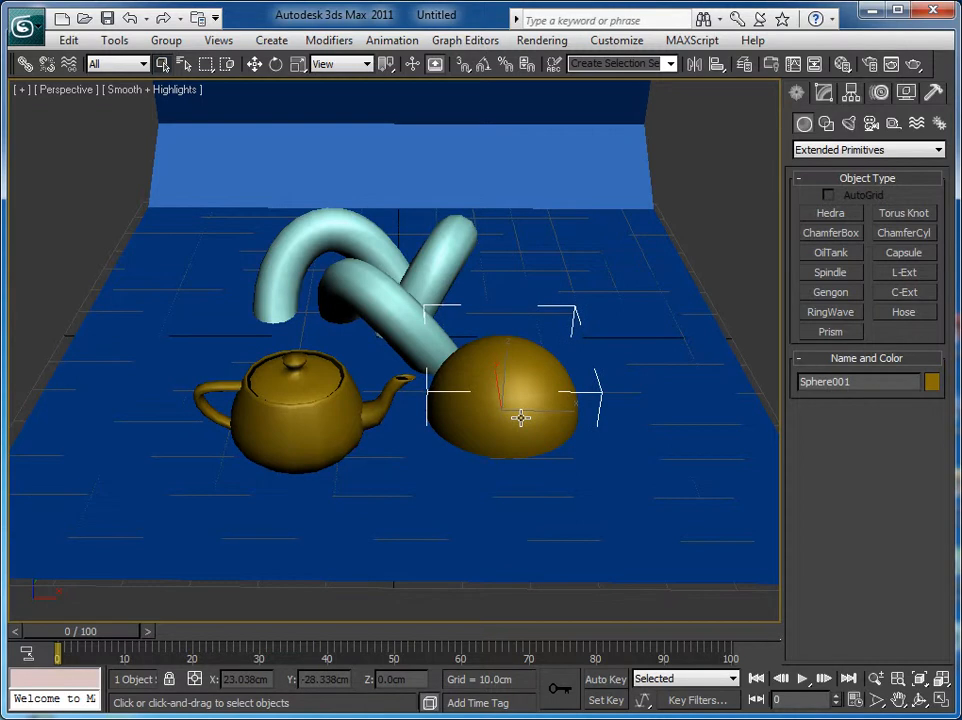
pyautogui.click(715, 78)
pyautogui.click(630, 254)
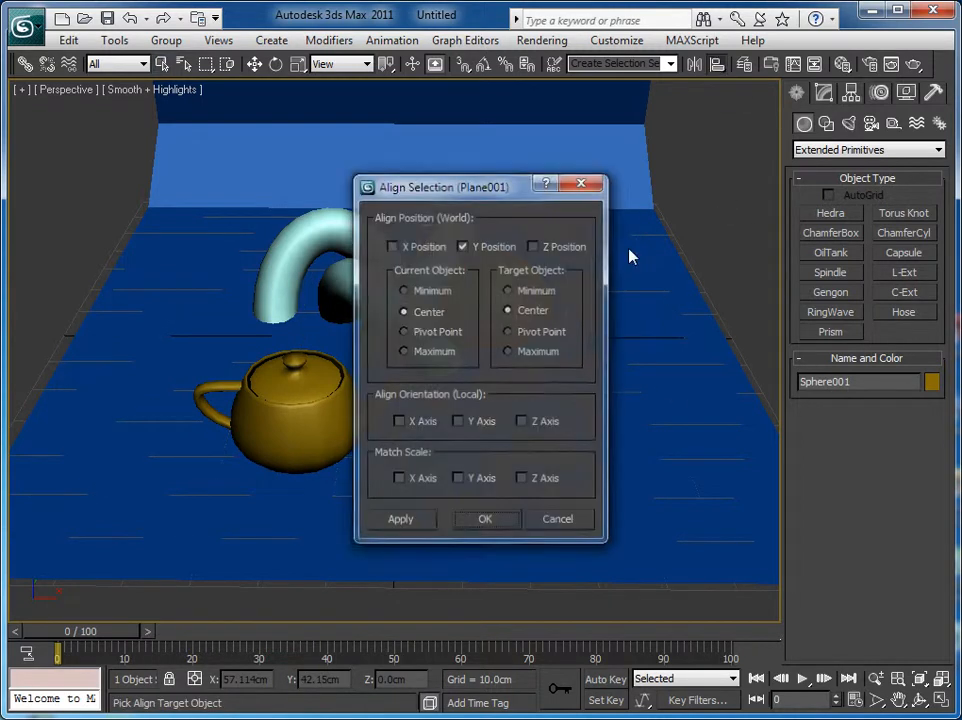
pyautogui.moveTo(437, 183); pyautogui.dragTo(86, 178)
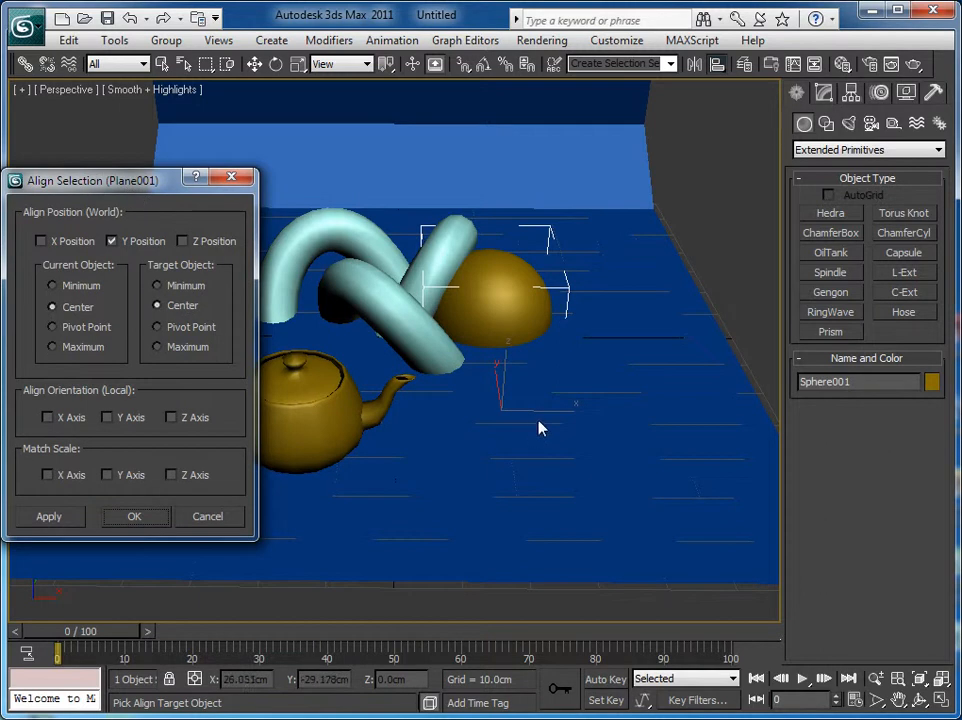
pyautogui.click(53, 286)
pyautogui.click(157, 286)
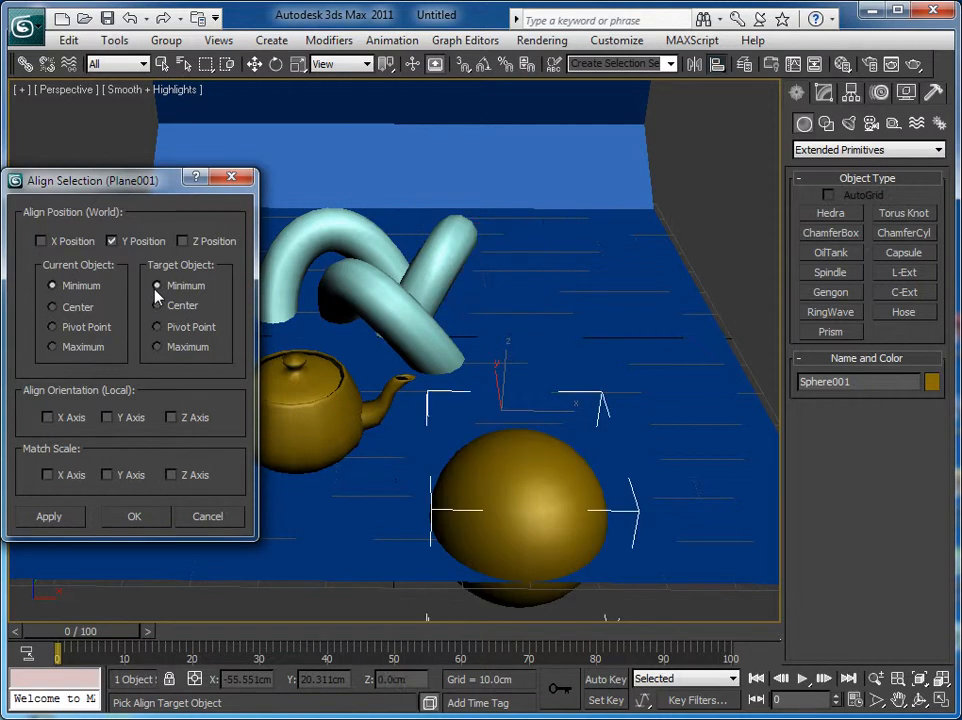
pyautogui.click(182, 241)
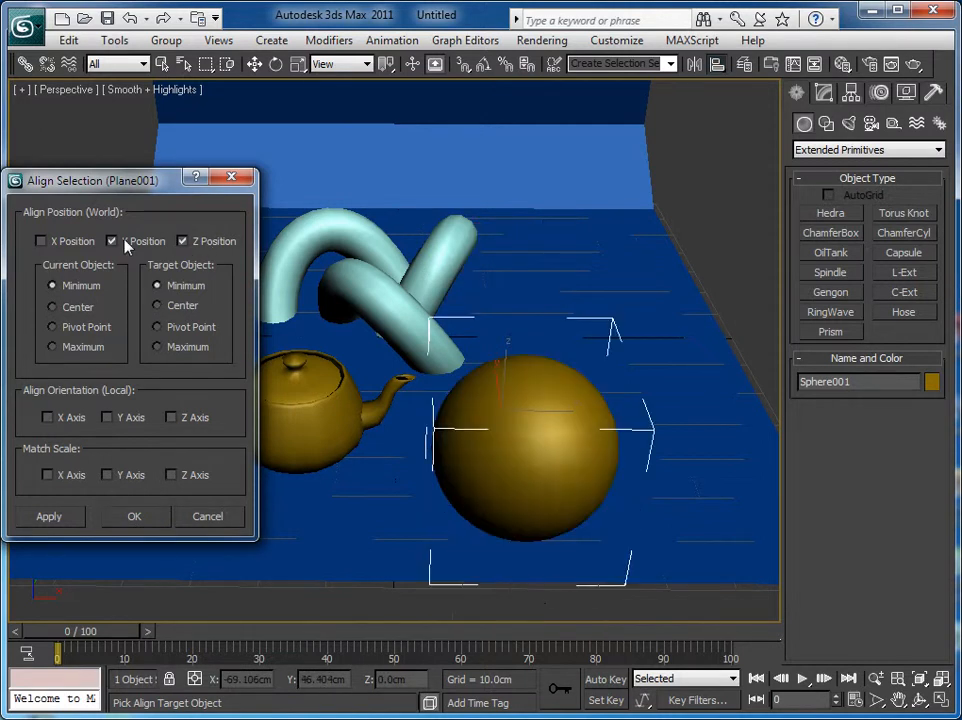
pyautogui.click(124, 243)
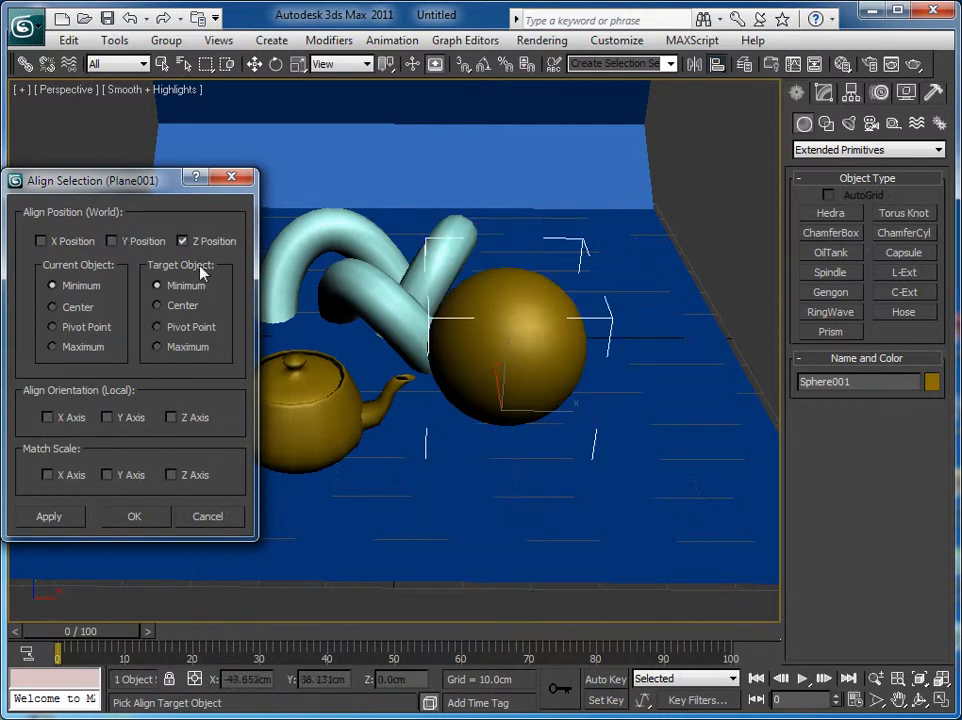
pyautogui.click(141, 519)
# Step: Move the sphere across the floor to about X 24.4, Y -35.2 cm and undo any extra move
pyautogui.moveTo(550, 355)
pyautogui.mouseDown()
pyautogui.moveTo(590, 346)
pyautogui.moveTo(552, 328)
pyautogui.moveTo(533, 350)
pyautogui.mouseUp()
pyautogui.hotkey('ctrl', 'z')
pyautogui.hotkey('ctrl', 'z')
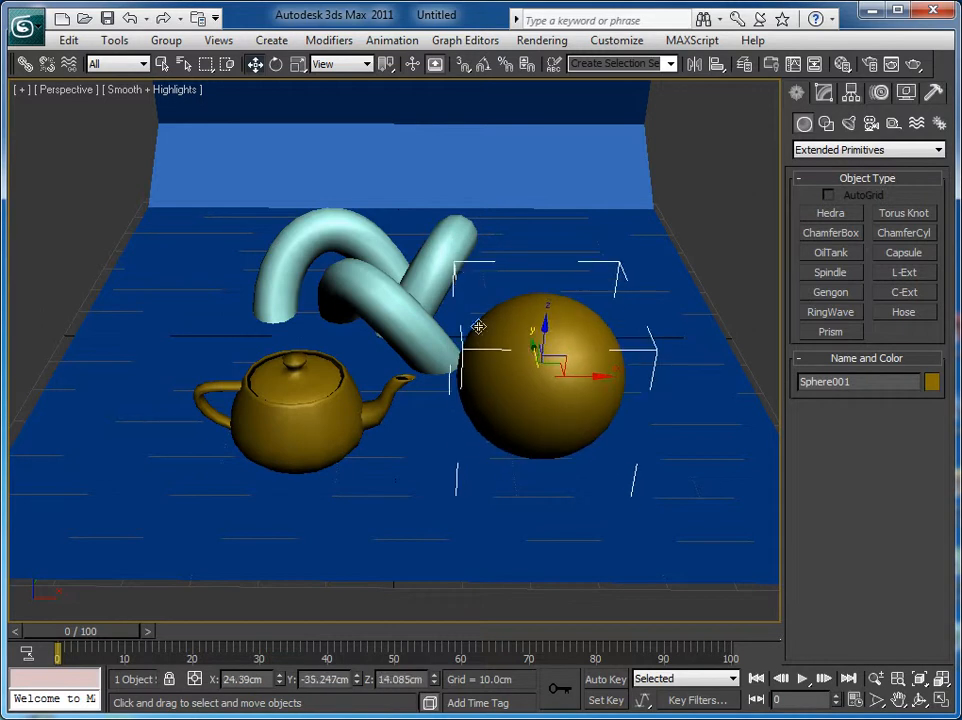
# Step: Align the torus knot to the backdrop plane in Z position only, minimum to minimum, and undo any stray move
pyautogui.click(399, 307)
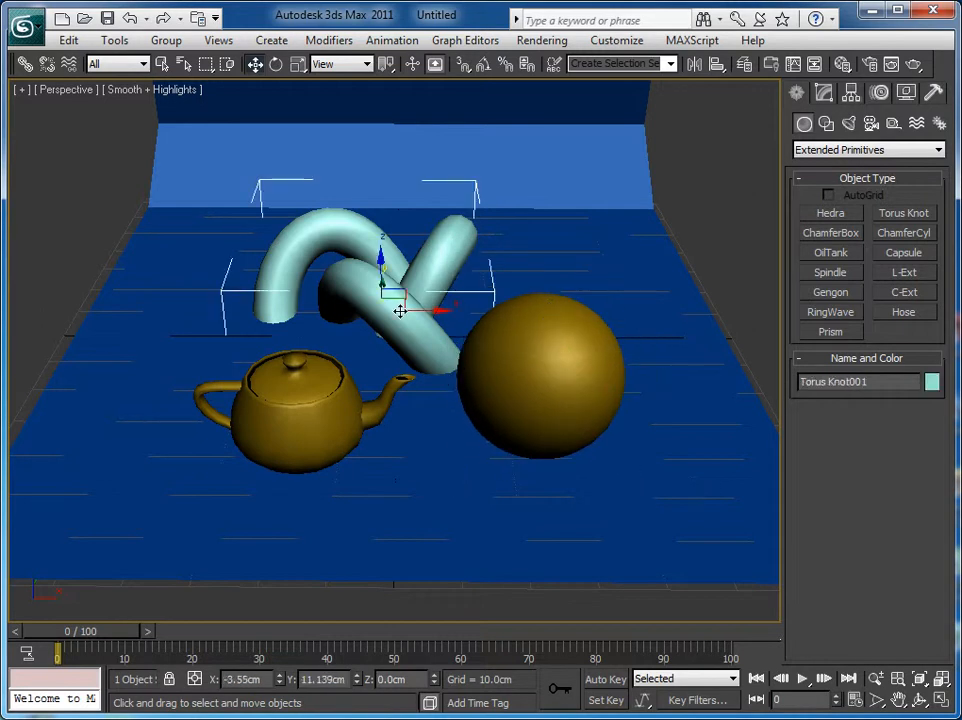
pyautogui.click(716, 64)
pyautogui.click(623, 255)
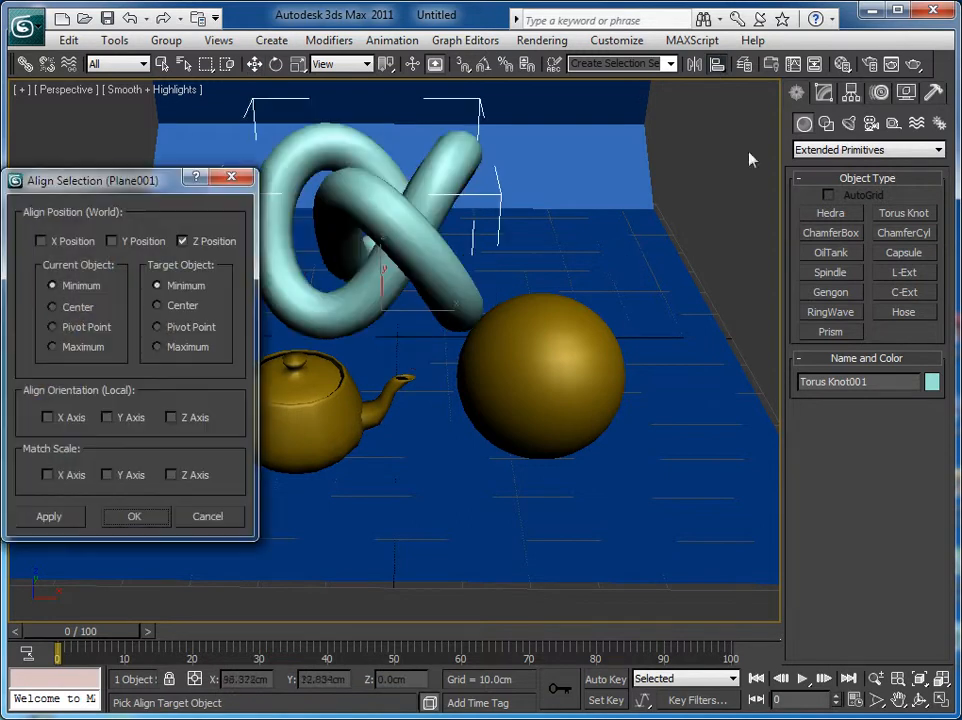
pyautogui.click(129, 246)
pyautogui.click(129, 246)
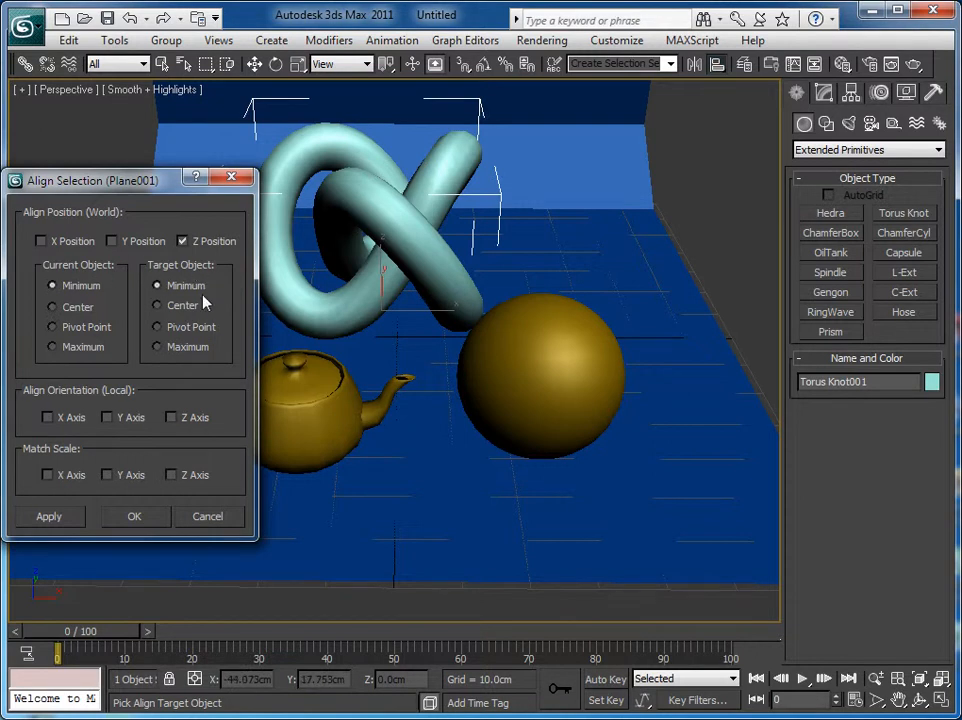
pyautogui.click(134, 517)
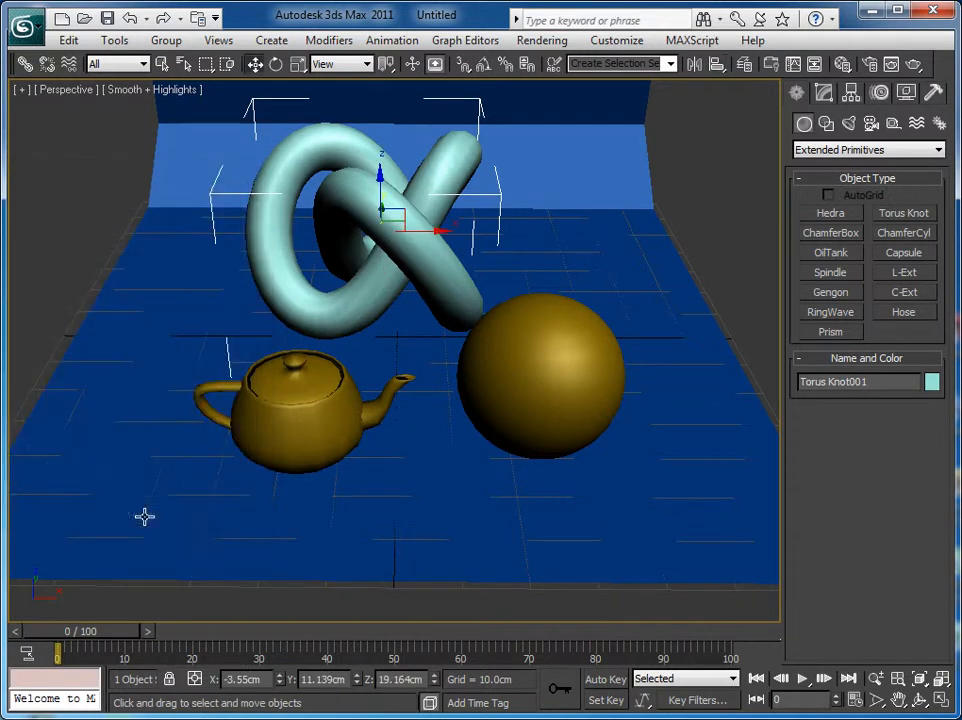
pyautogui.moveTo(384, 210); pyautogui.dragTo(384, 230)
pyautogui.click(131, 19)
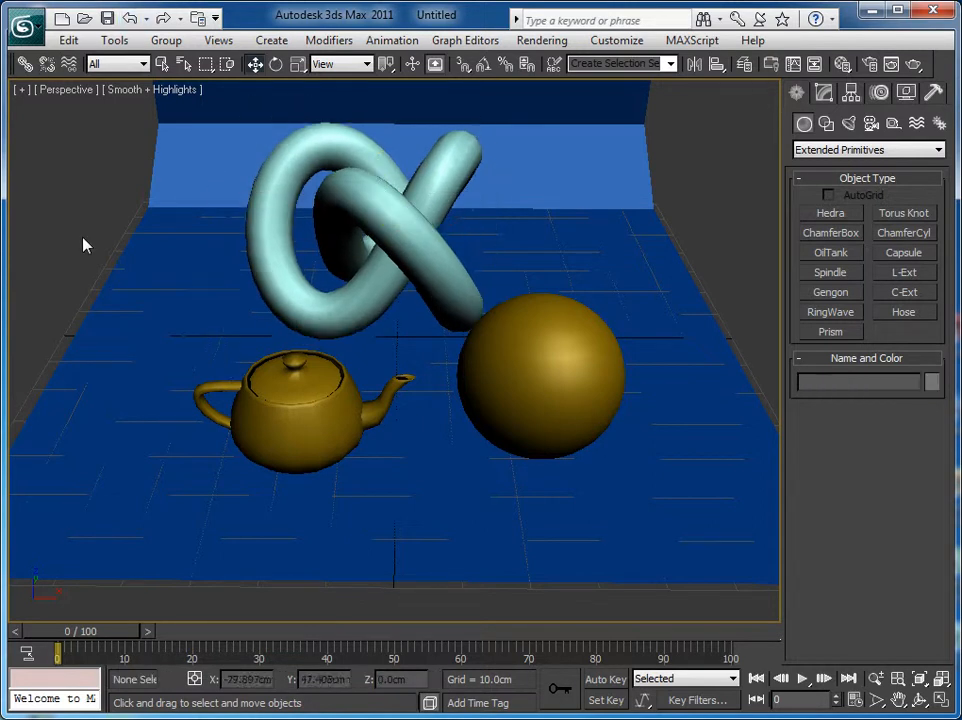
# Step: Deselect everything, fit the whole scene in the Perspective view and return to the four-viewport layout
pyautogui.click(84, 238)
pyautogui.press('z')
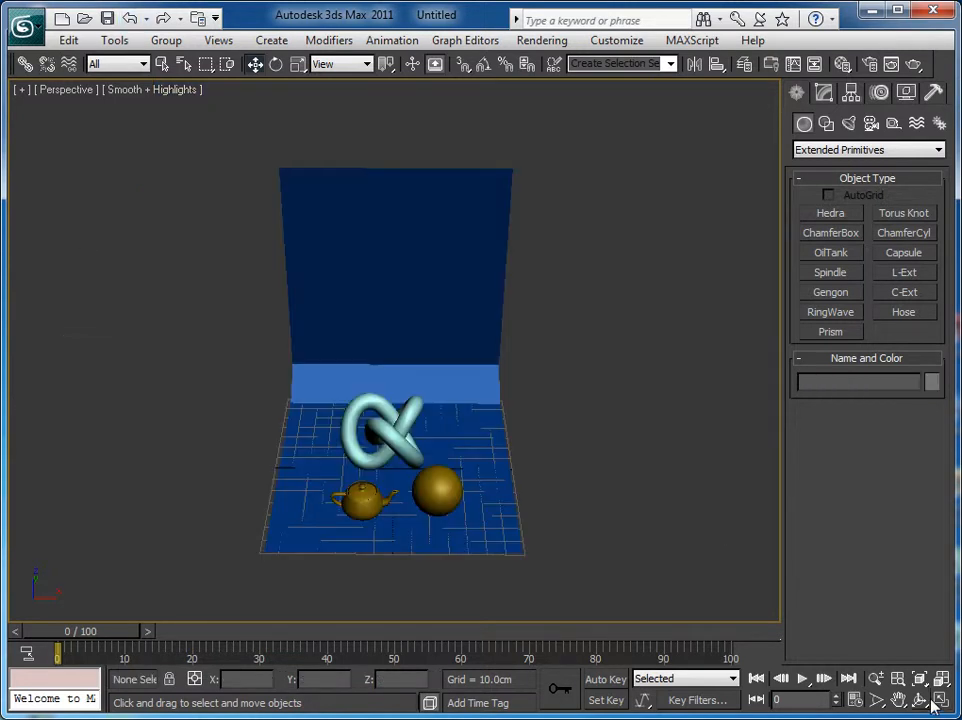
pyautogui.hotkey('alt', 'w')
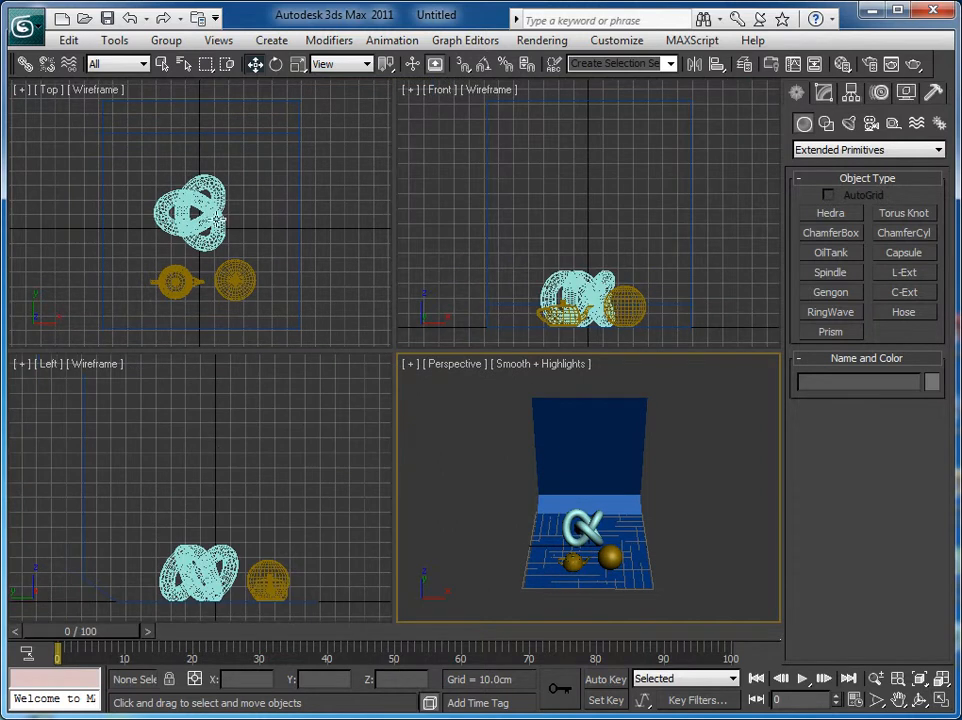
# Step: Move the sphere along Y closer to the torus knot, and the teapot to about Y -31.2 cm
pyautogui.click(235, 268)
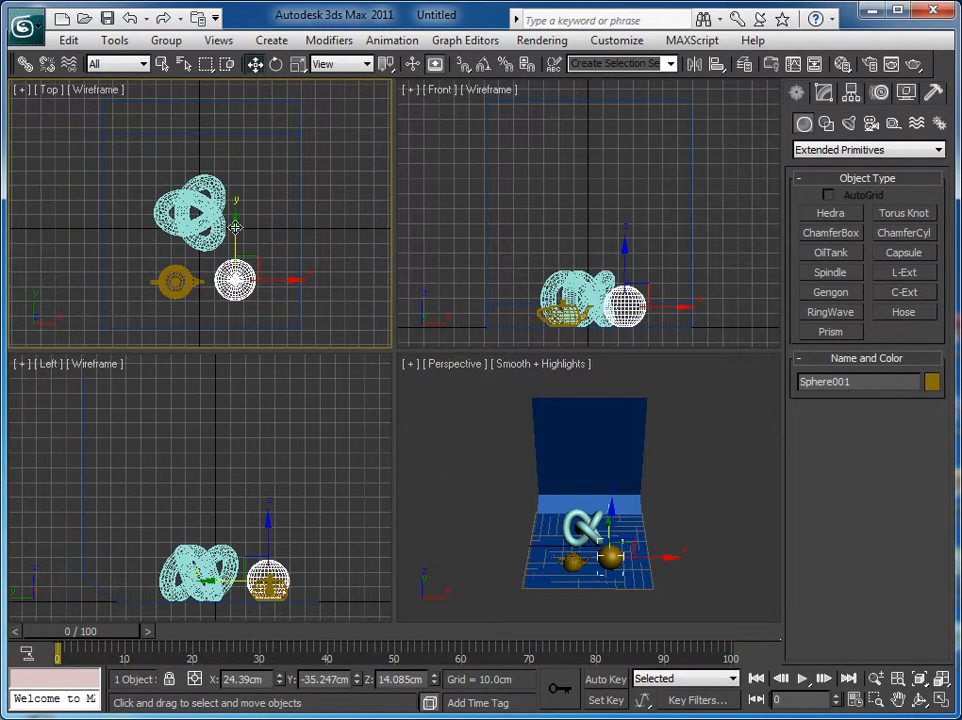
pyautogui.moveTo(235, 228); pyautogui.dragTo(235, 213)
pyautogui.click(175, 281)
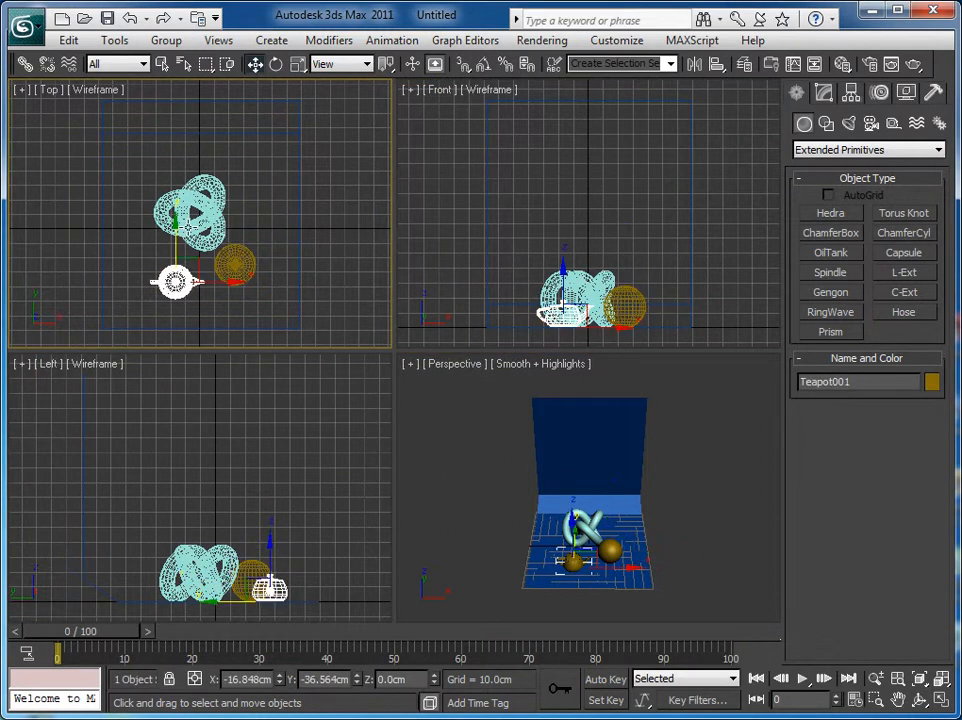
pyautogui.moveTo(176, 240); pyautogui.dragTo(176, 233)
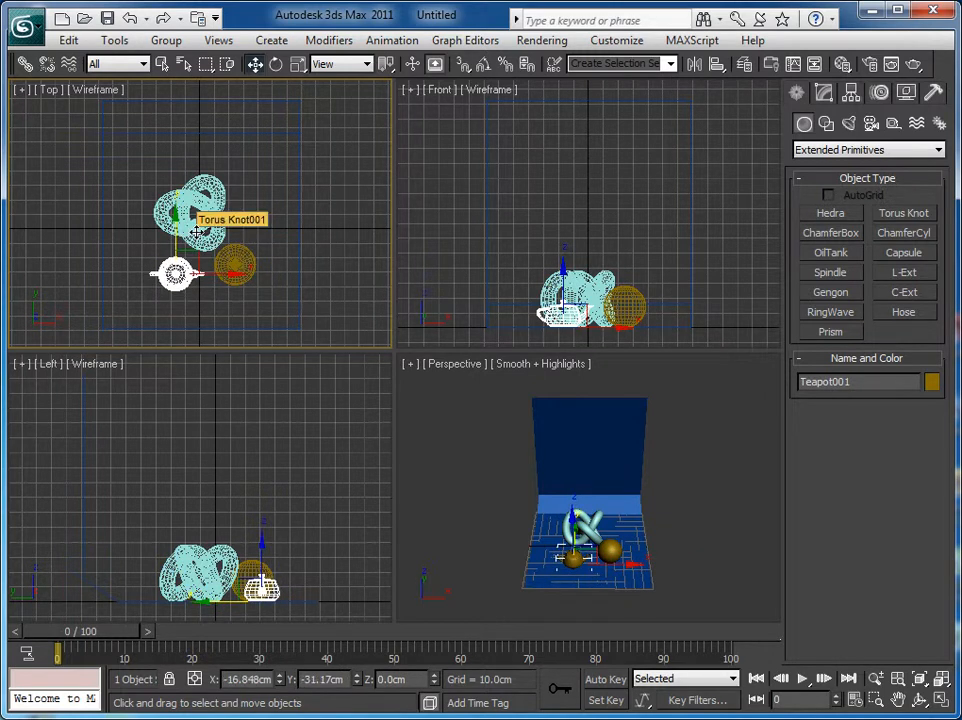
pyautogui.click(466, 258)
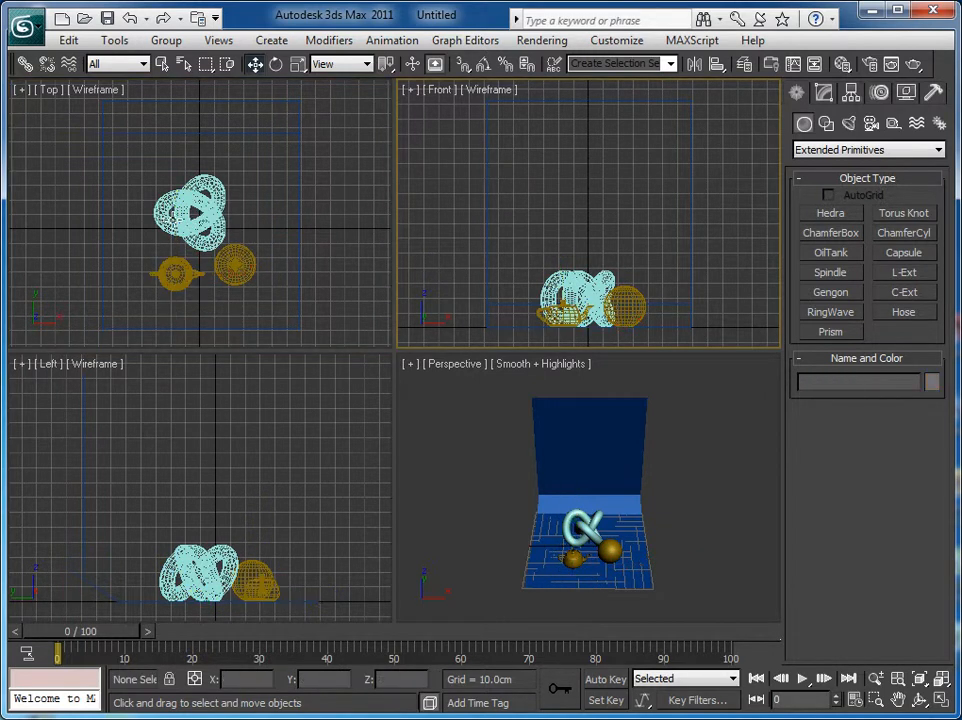
# Step: Frame the torus knot, teapot and sphere in all viewports, clear the selection and bring the Perspective view closer
pyautogui.click(172, 218)
pyautogui.keyDown('ctrl'); pyautogui.click(182, 276); pyautogui.keyUp('ctrl')
pyautogui.keyDown('ctrl'); pyautogui.click(232, 266); pyautogui.keyUp('ctrl')
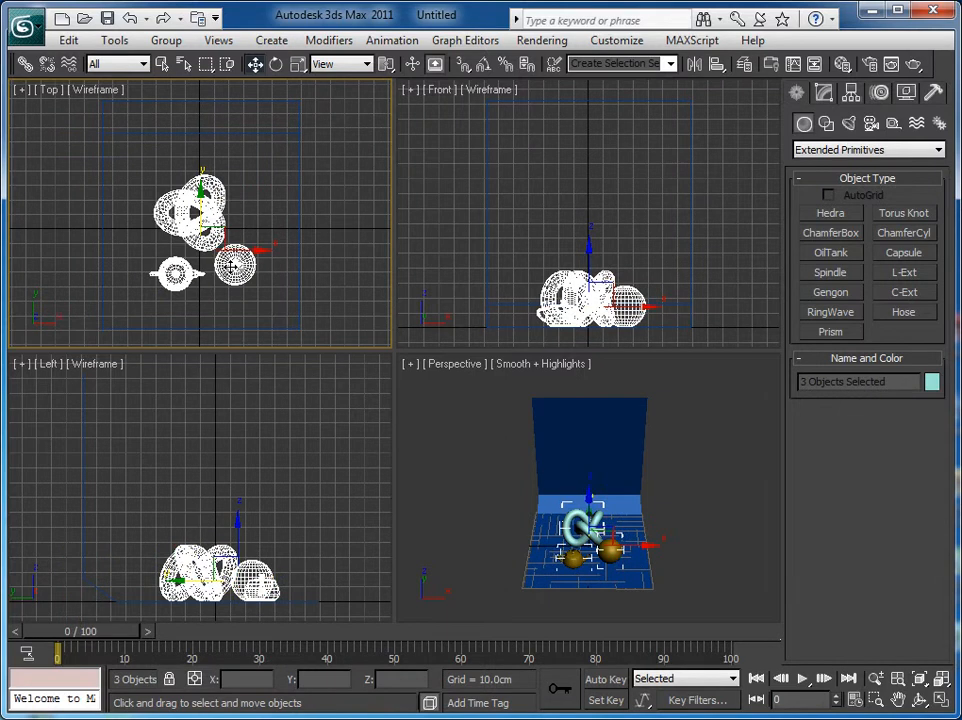
pyautogui.press('z')
pyautogui.click(433, 409)
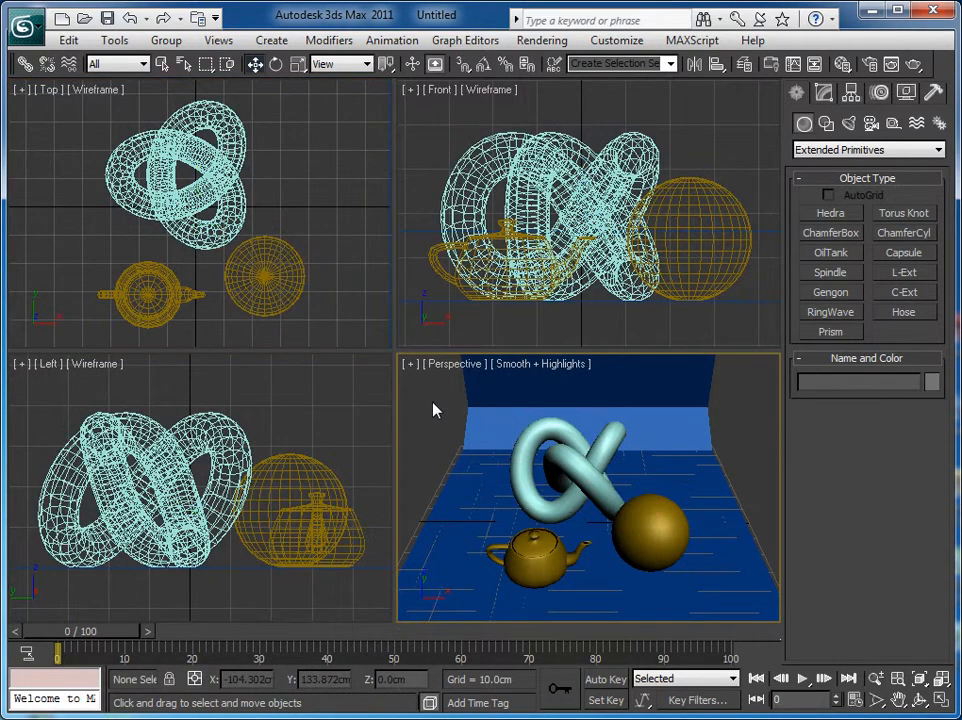
pyautogui.click(875, 679)
pyautogui.moveTo(625, 511); pyautogui.dragTo(648, 477)
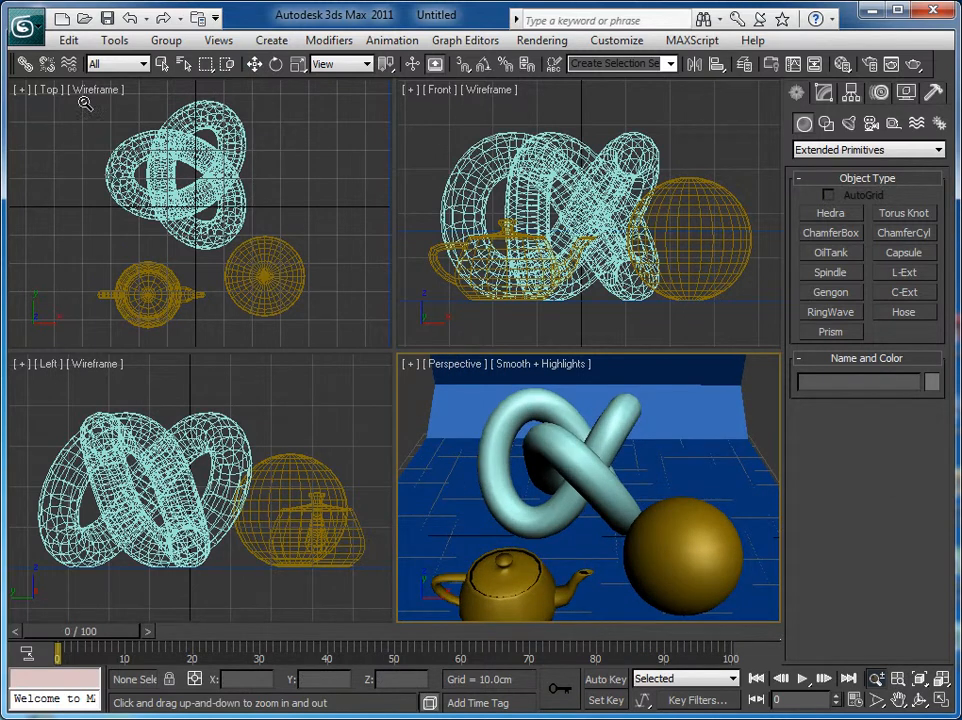
# Step: Scale the torus knot uniformly to about 62.5% and move it along Y to about -6.9 cm, behind the teapot
pyautogui.click(298, 64)
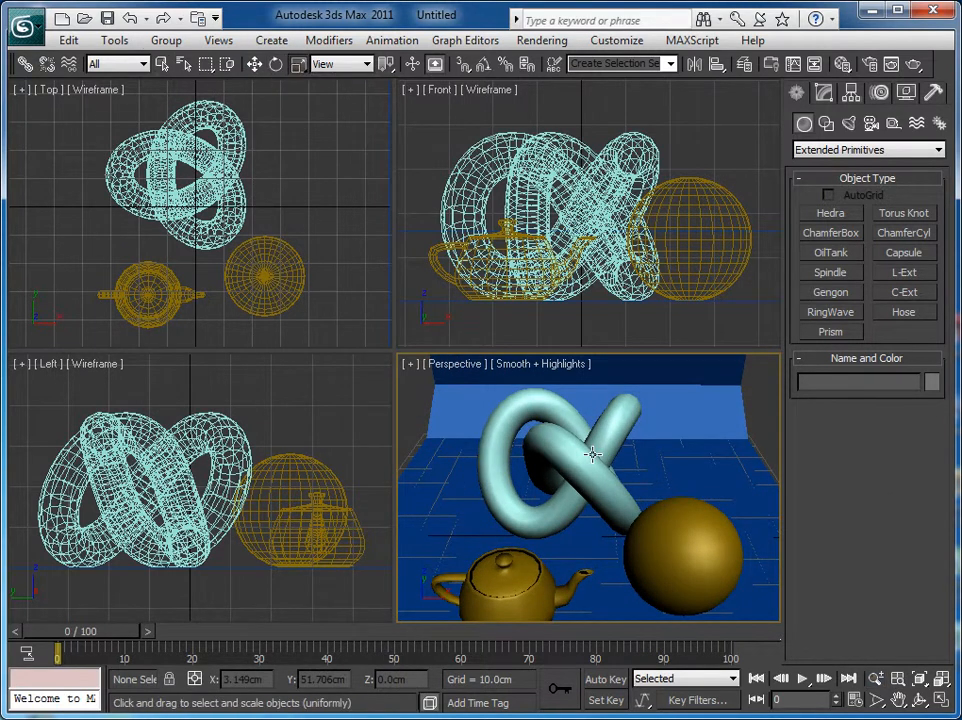
pyautogui.click(527, 503)
pyautogui.moveTo(580, 457); pyautogui.dragTo(542, 515)
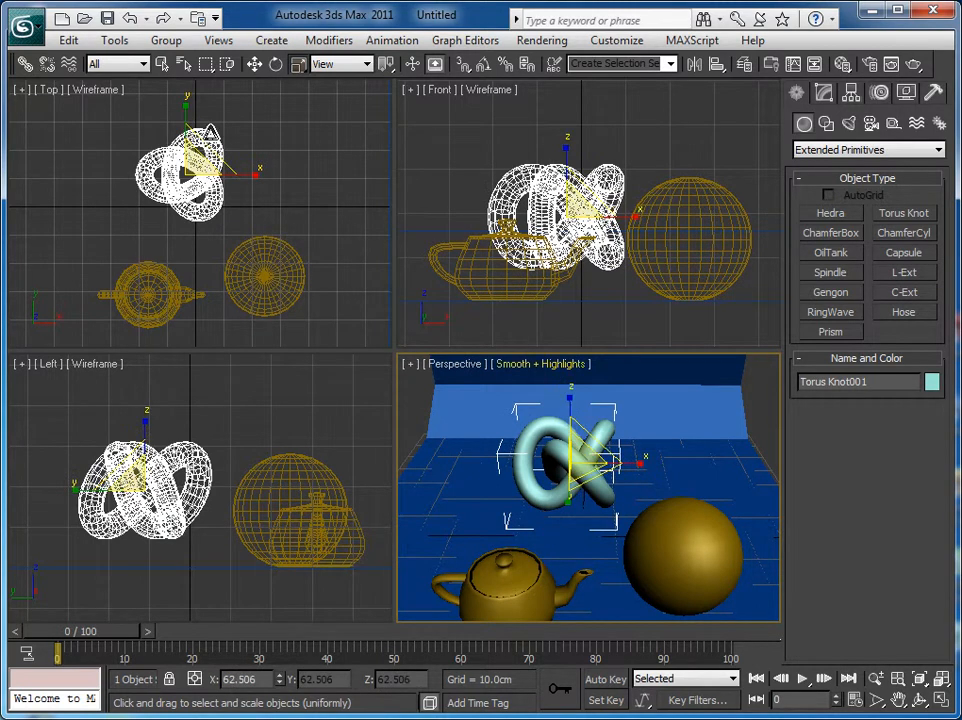
pyautogui.click(255, 64)
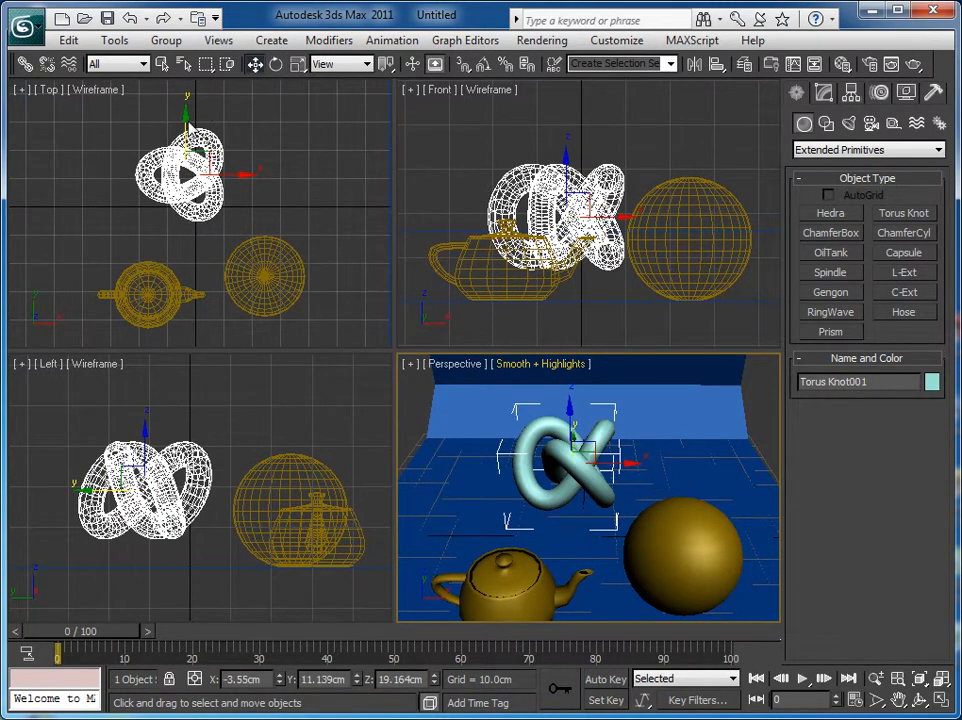
pyautogui.moveTo(205, 137); pyautogui.dragTo(214, 186)
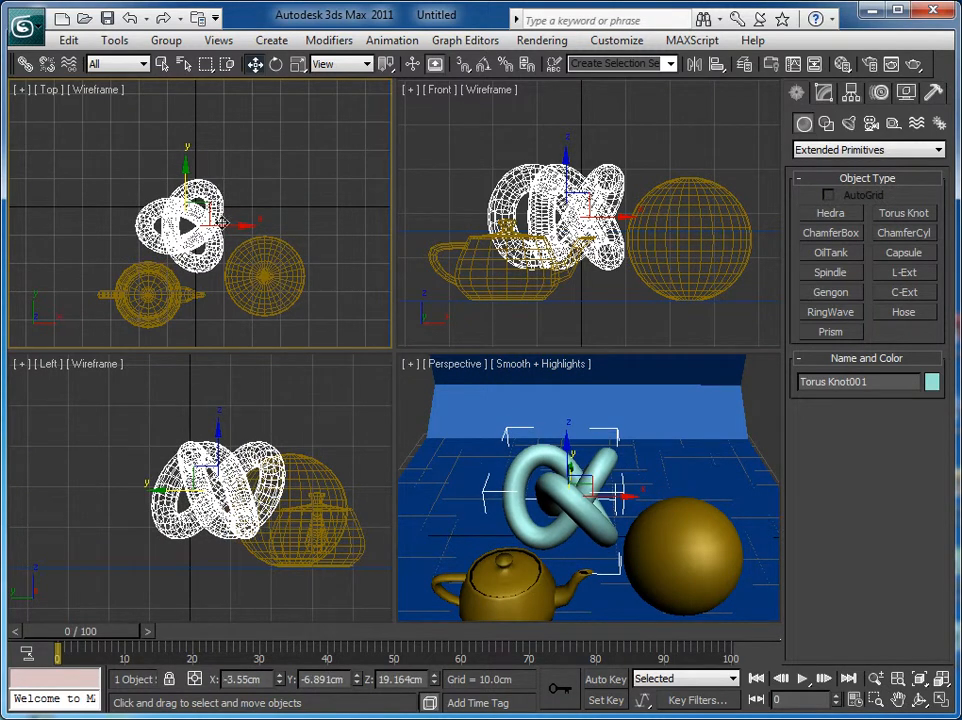
pyautogui.click(757, 425)
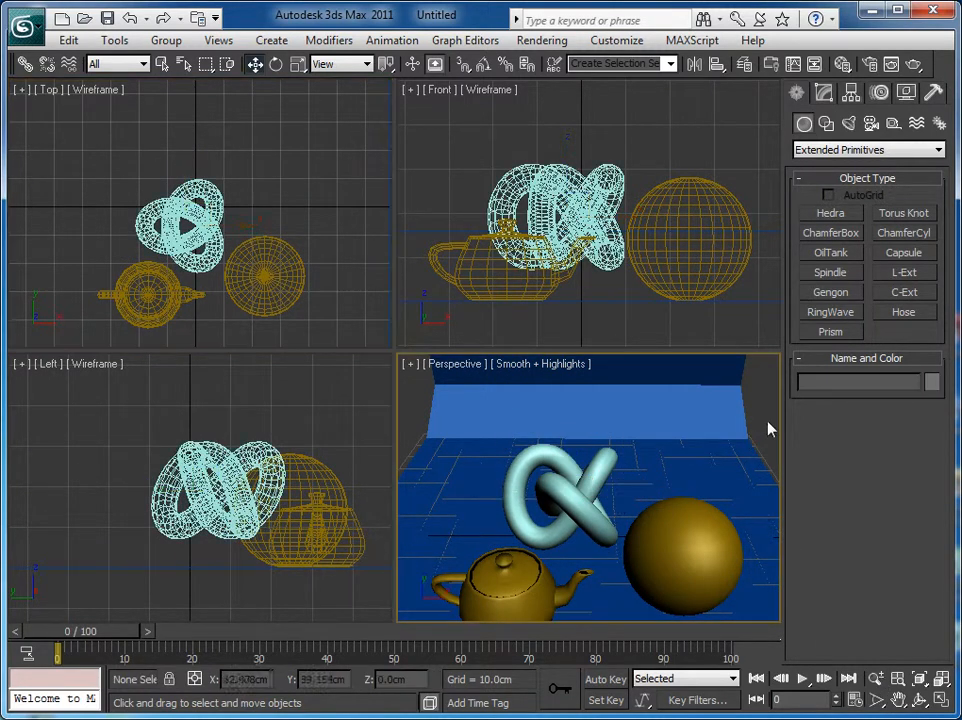
# Step: Select the teapot, torus knot and sphere and frame them closely in the Perspective view
pyautogui.click(541, 569)
pyautogui.keyDown('ctrl'); pyautogui.click(566, 505); pyautogui.keyUp('ctrl')
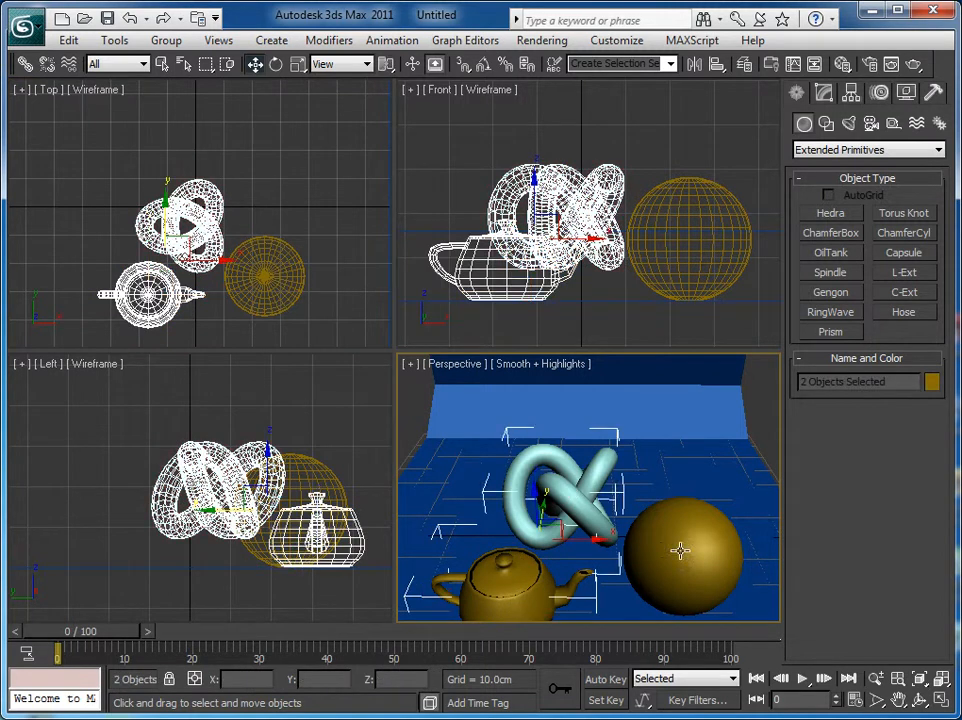
pyautogui.keyDown('ctrl'); pyautogui.click(683, 553); pyautogui.keyUp('ctrl')
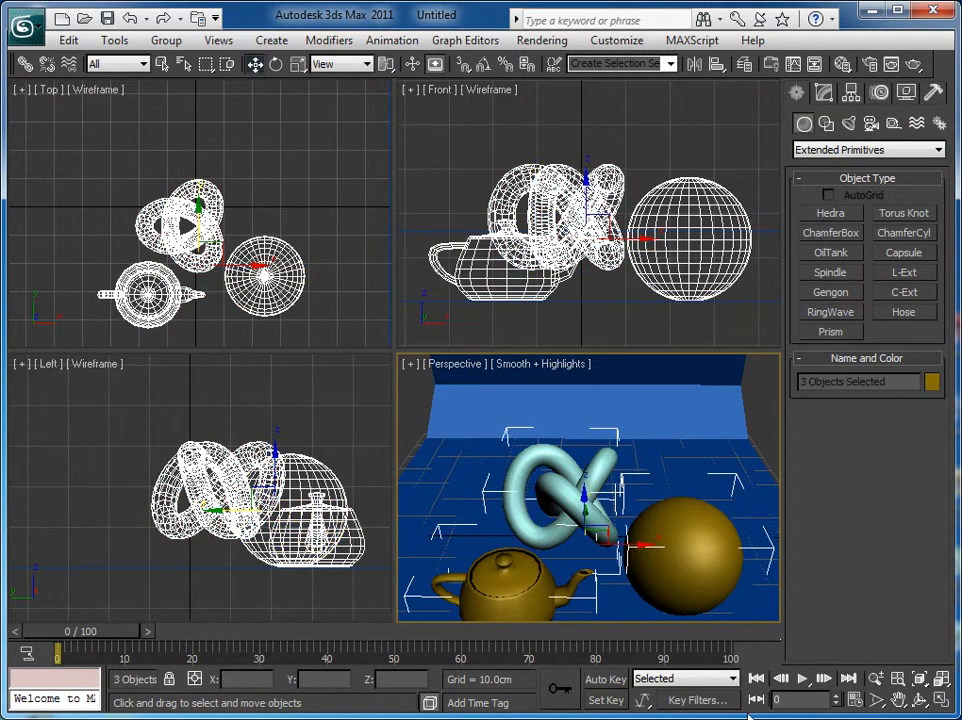
pyautogui.click(920, 680)
pyautogui.click(876, 679)
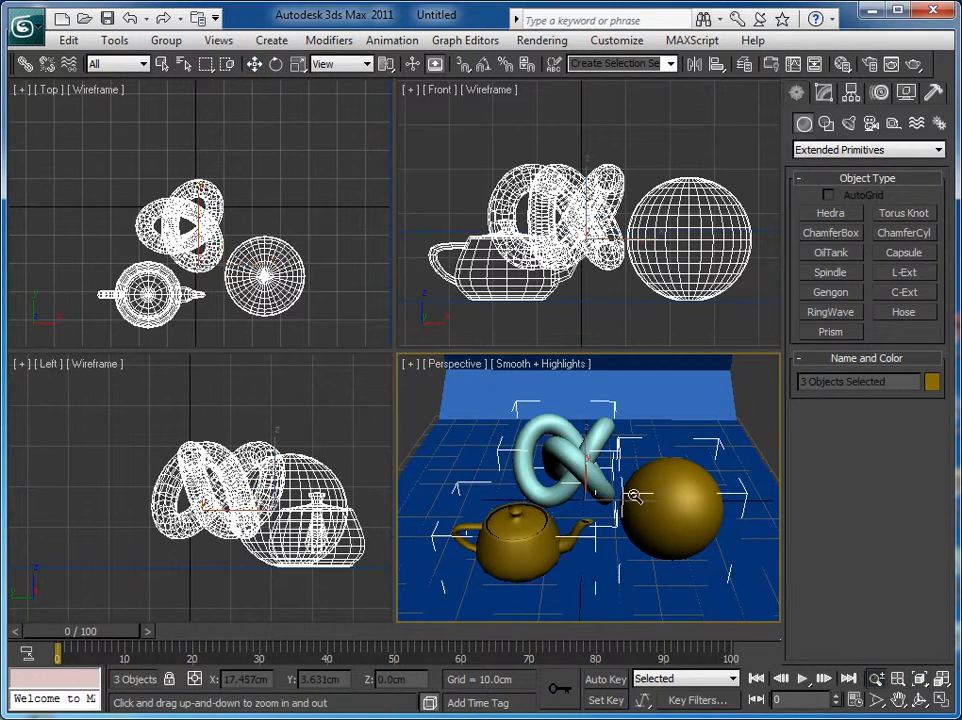
pyautogui.moveTo(625, 498); pyautogui.dragTo(651, 471)
pyautogui.click(899, 699)
pyautogui.moveTo(709, 558)
pyautogui.mouseDown()
pyautogui.moveTo(695, 540)
pyautogui.moveTo(696, 550)
pyautogui.mouseUp()
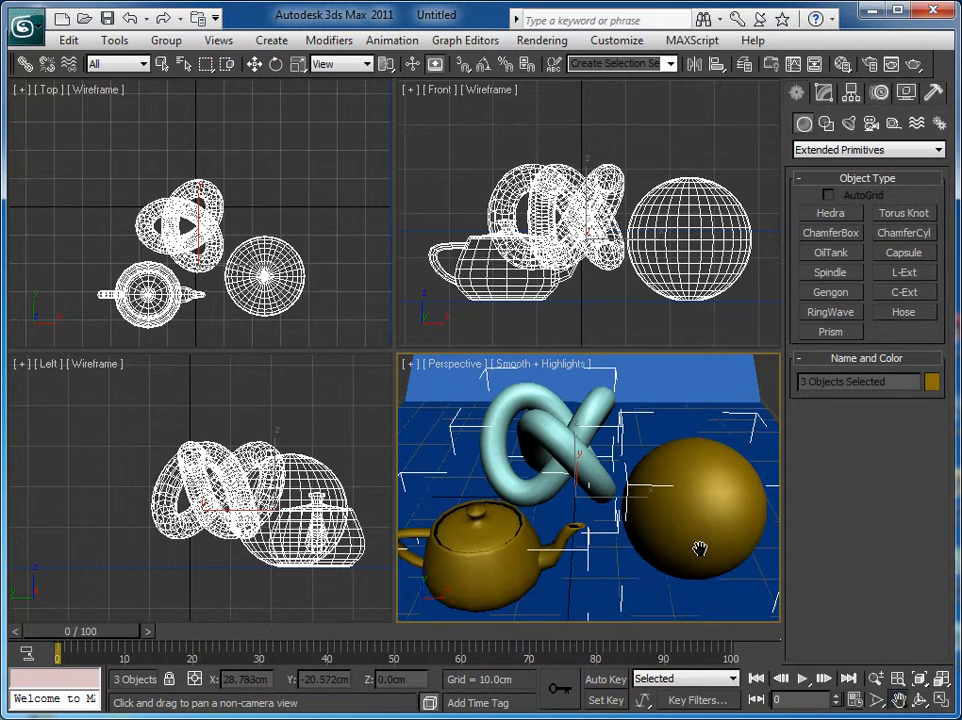
# Step: Render the Perspective view with production settings and close the rendered frame
pyautogui.click(162, 63)
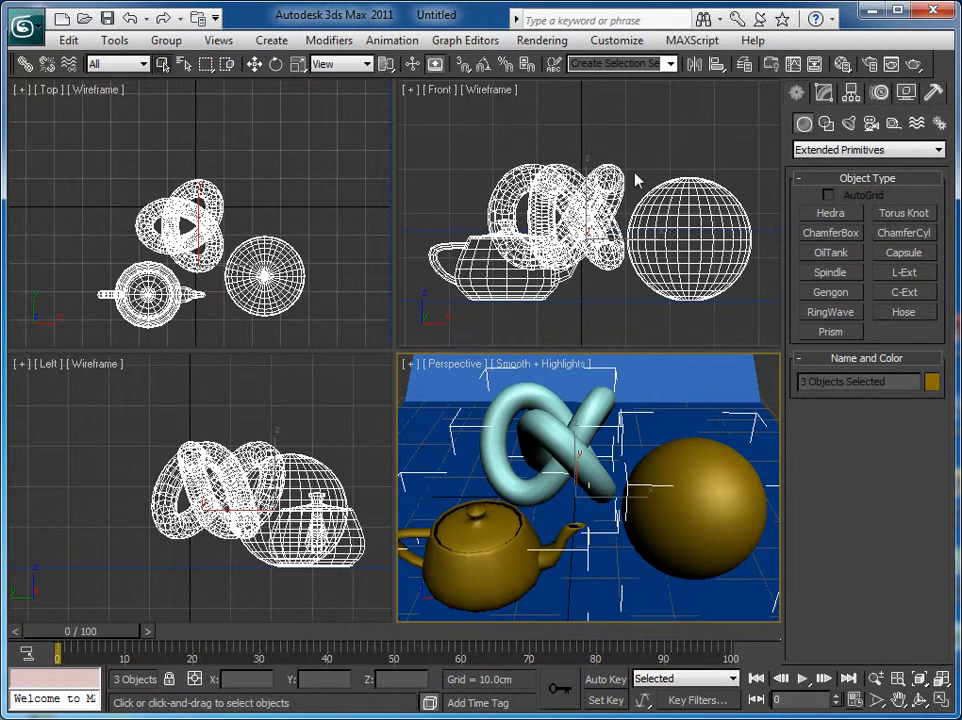
pyautogui.click(913, 63)
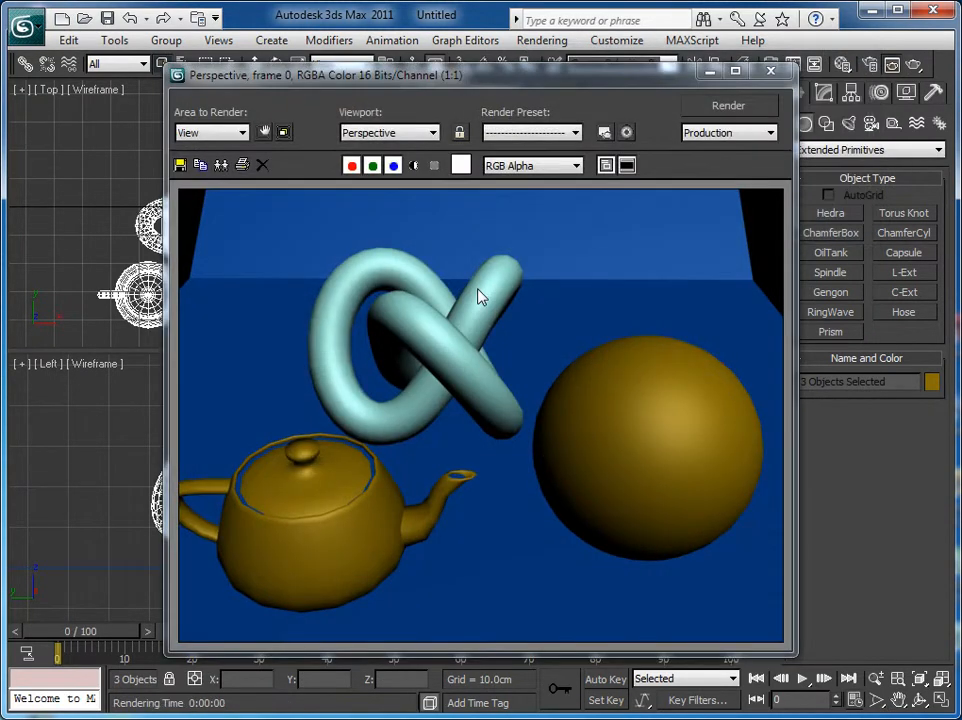
pyautogui.click(771, 70)
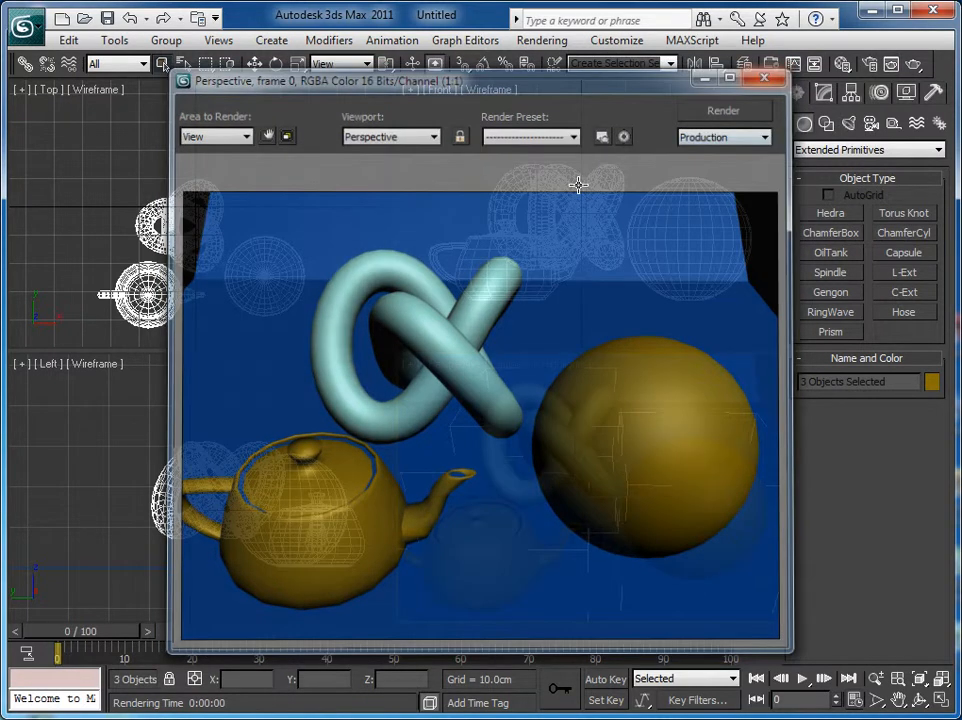
# Step: Align the scaled torus knot to the backdrop plane in Z position, minimum to minimum, and deselect it
pyautogui.click(408, 300)
pyautogui.click(432, 372)
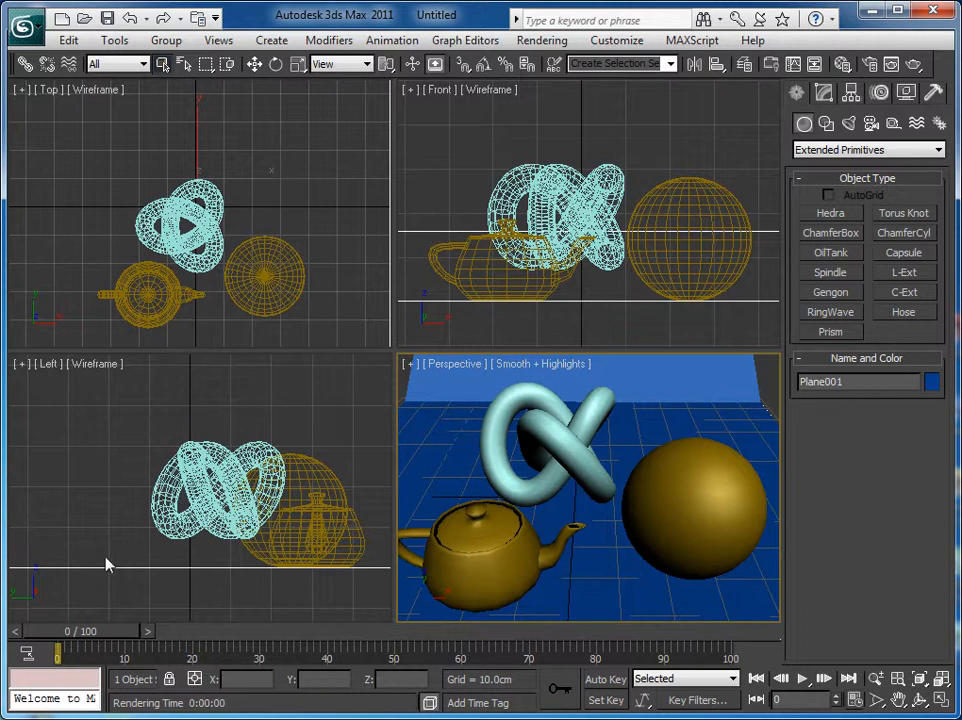
pyautogui.click(209, 554)
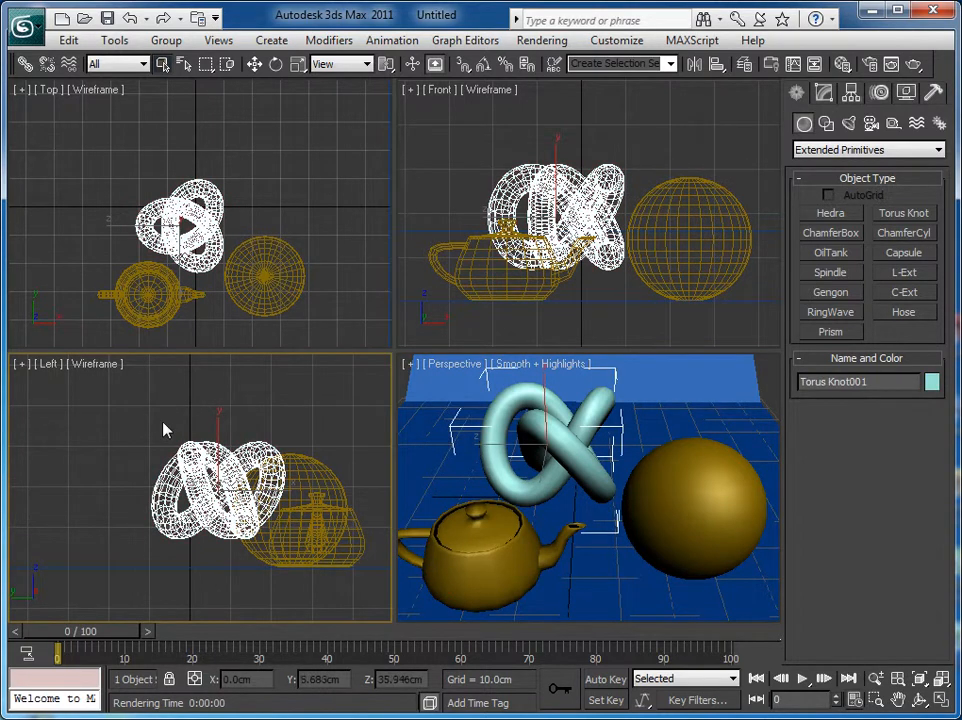
pyautogui.click(157, 429)
pyautogui.click(209, 552)
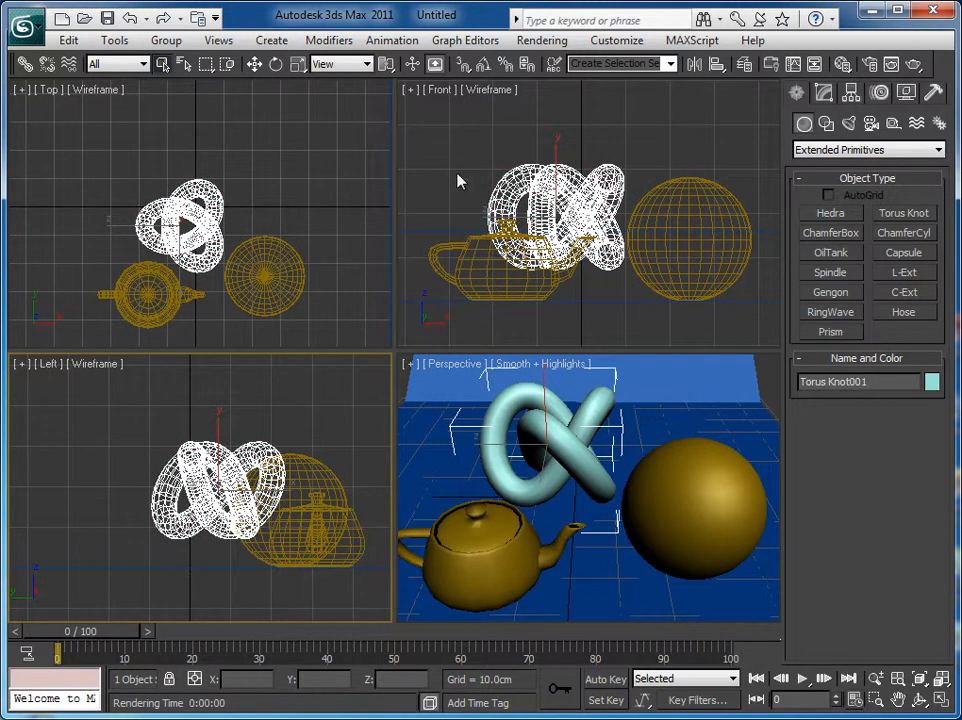
pyautogui.click(716, 64)
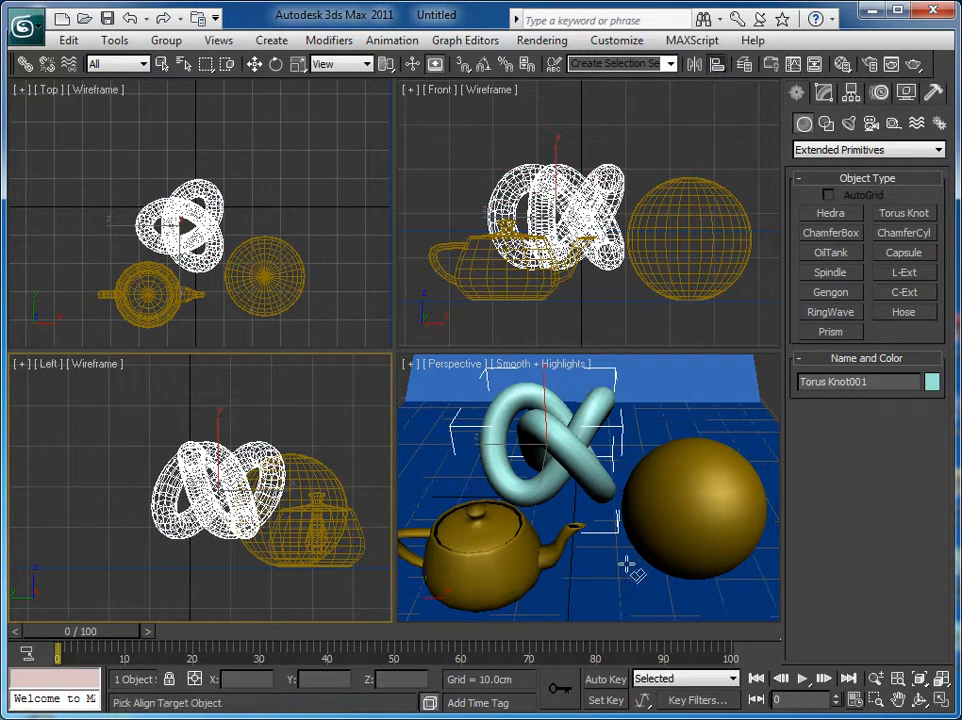
pyautogui.click(603, 611)
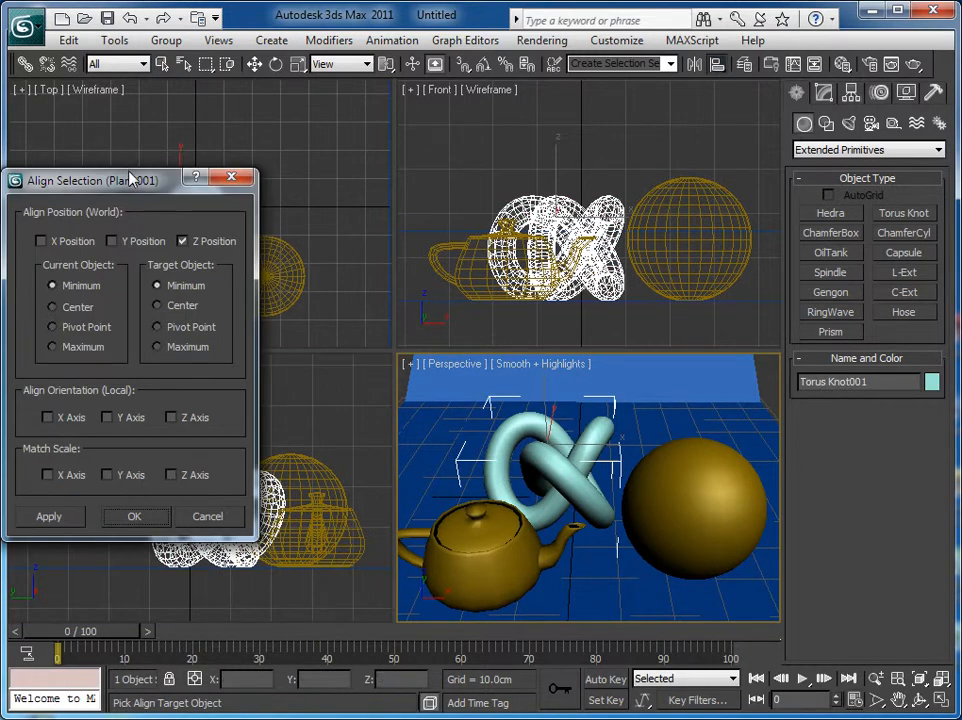
pyautogui.moveTo(140, 184); pyautogui.dragTo(715, 164)
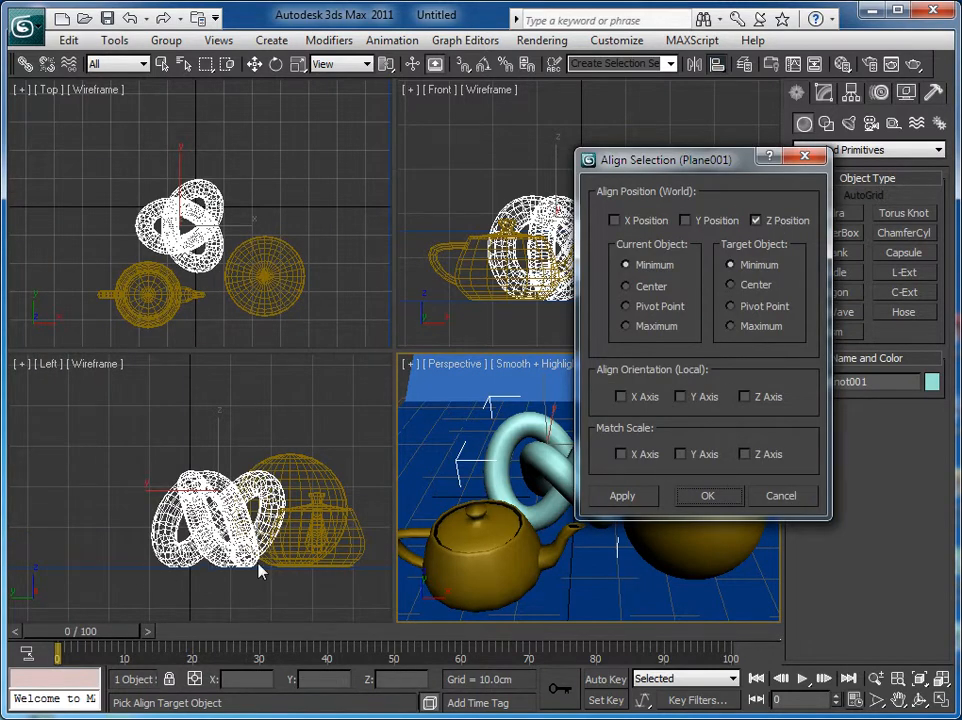
pyautogui.click(708, 496)
pyautogui.click(77, 467)
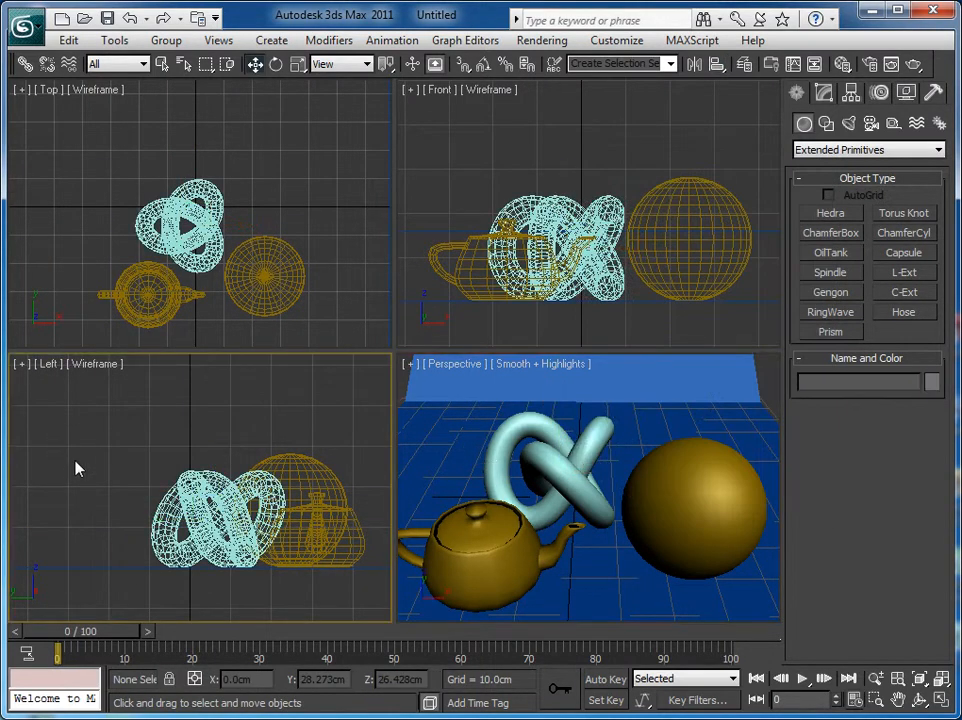
# Step: Save the scene as CD_08 in the scenes folder, replacing the existing file
pyautogui.click(107, 18)
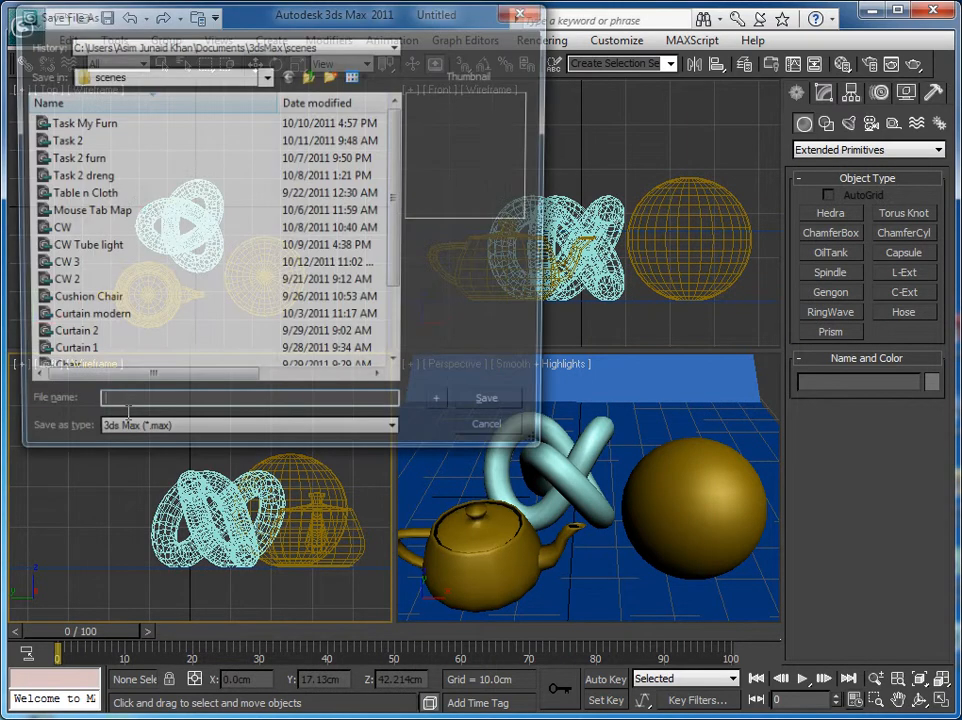
pyautogui.click(266, 76)
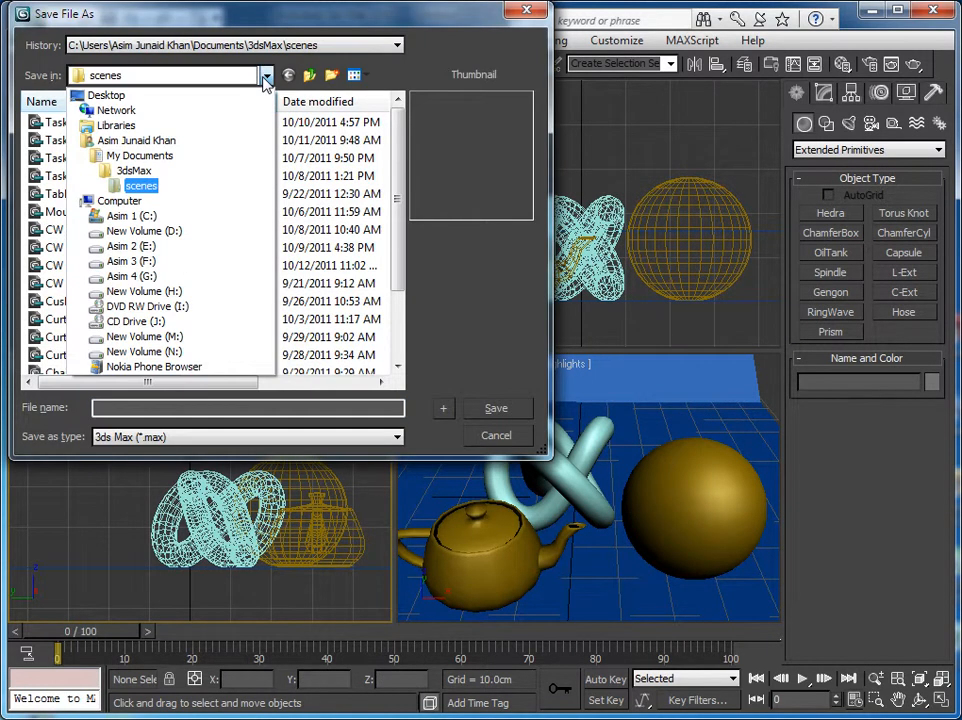
pyautogui.click(211, 189)
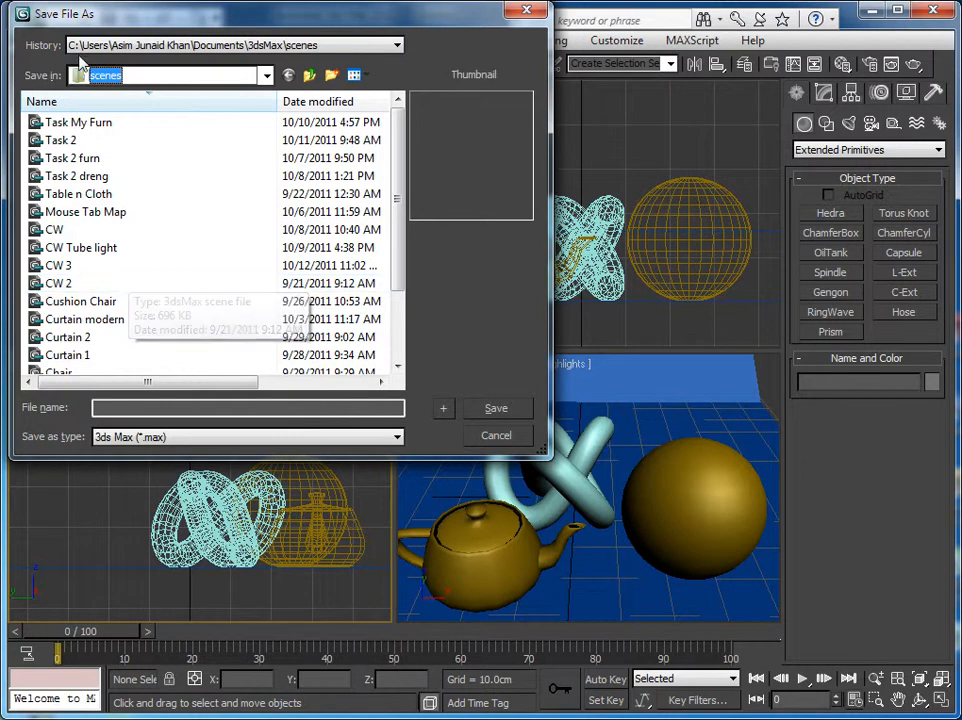
pyautogui.scroll(-2, 400, 340)
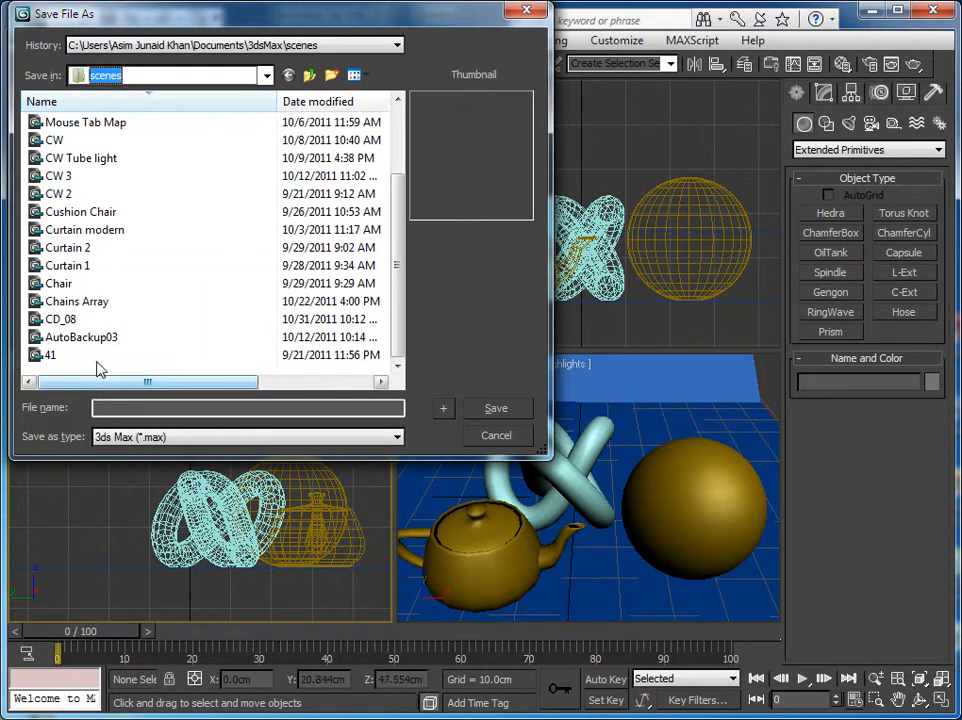
pyautogui.click(60, 319)
pyautogui.click(490, 412)
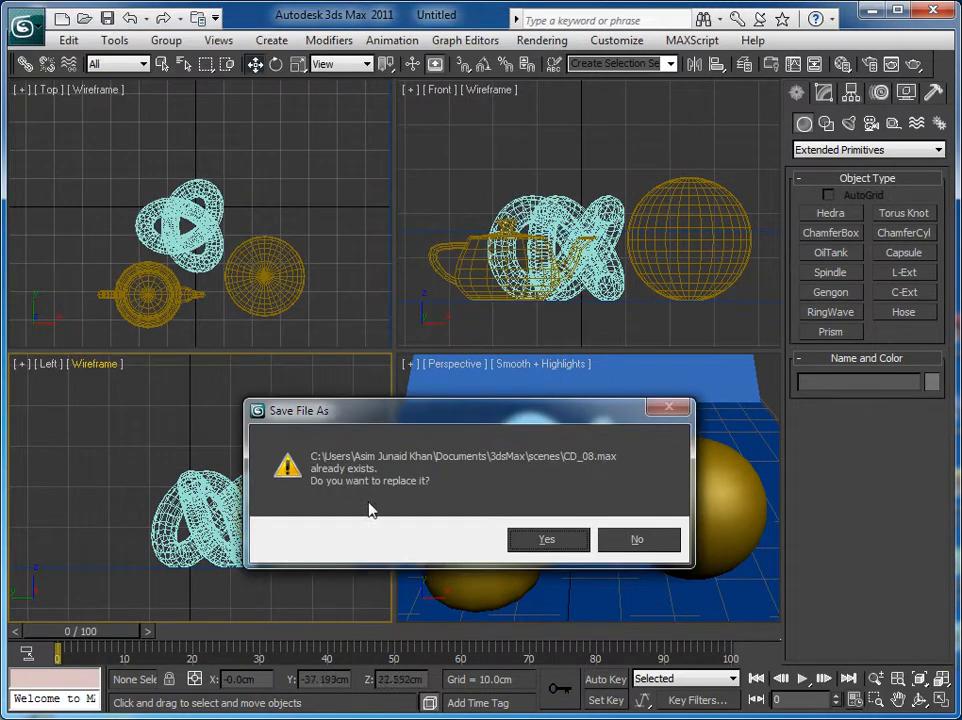
pyautogui.click(558, 540)
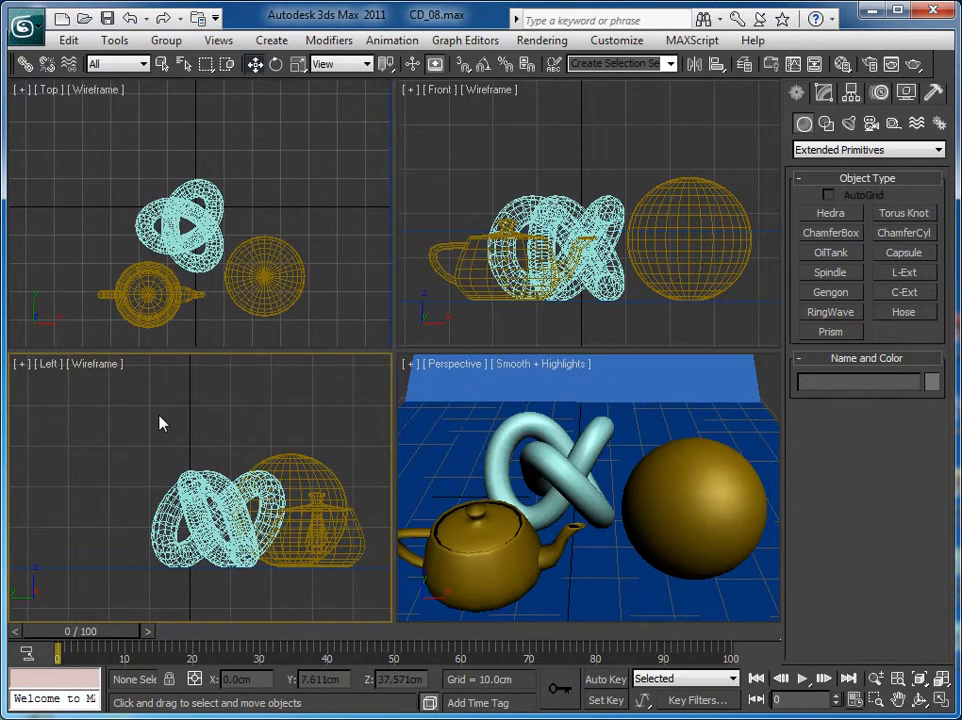
# Step: Scale the backdrop plane along the X axis to about 177% in the Top view and deselect it
pyautogui.click(408, 416)
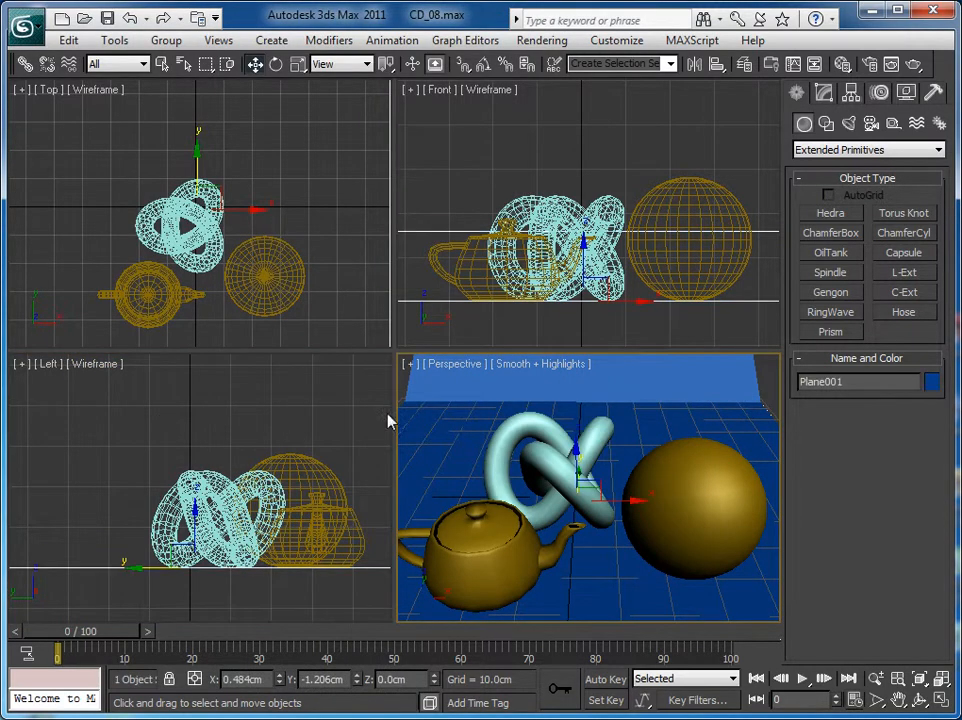
pyautogui.click(299, 65)
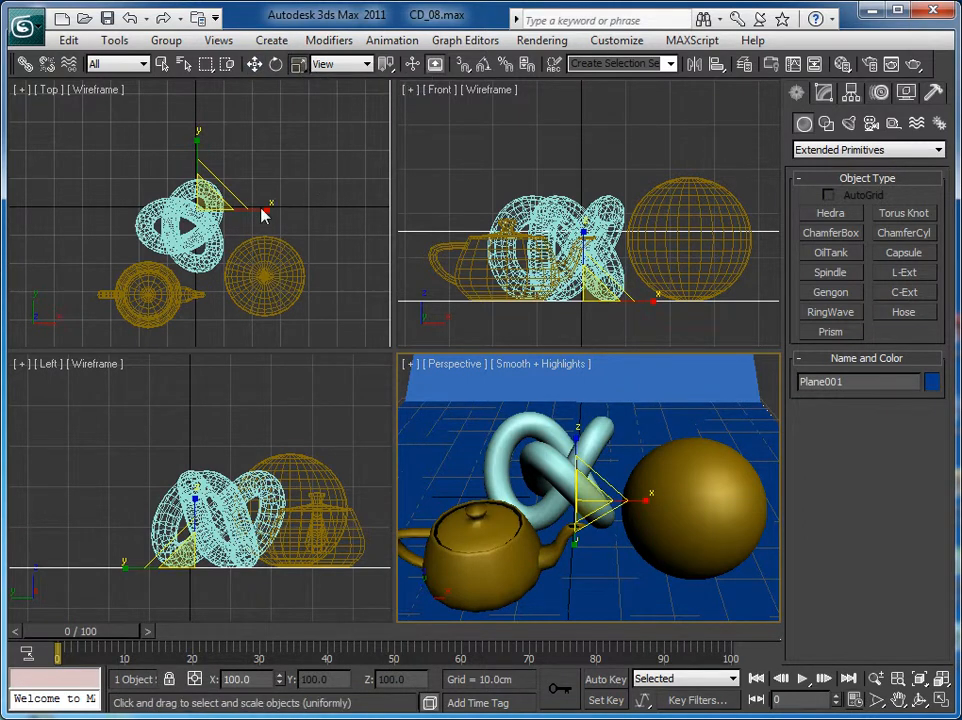
pyautogui.rightClick(342, 311)
pyautogui.click(342, 304)
pyautogui.press('z')
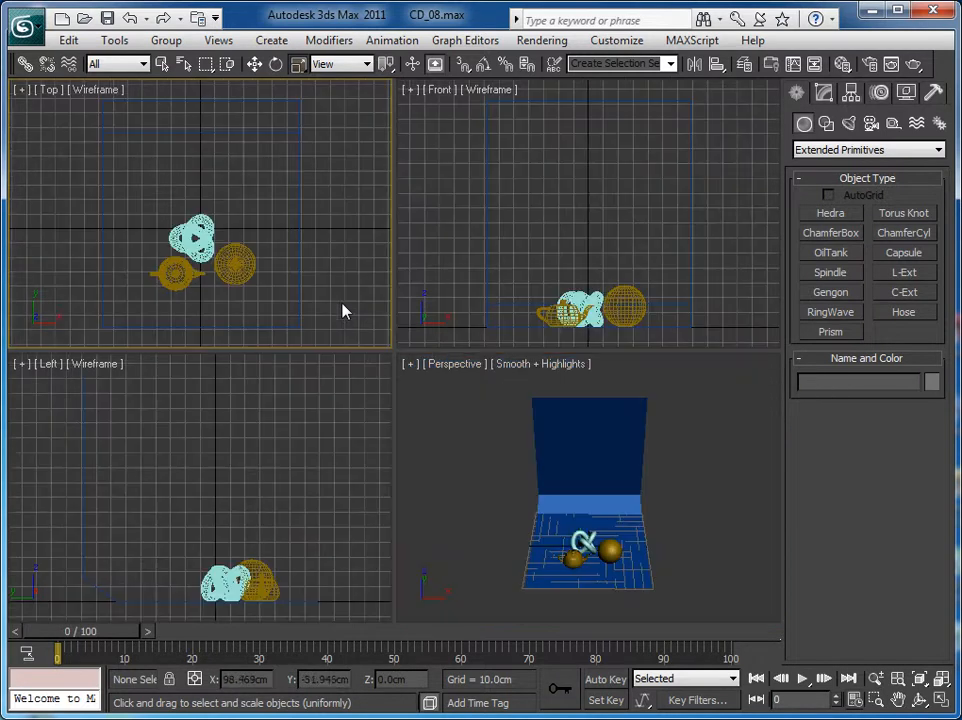
pyautogui.click(296, 228)
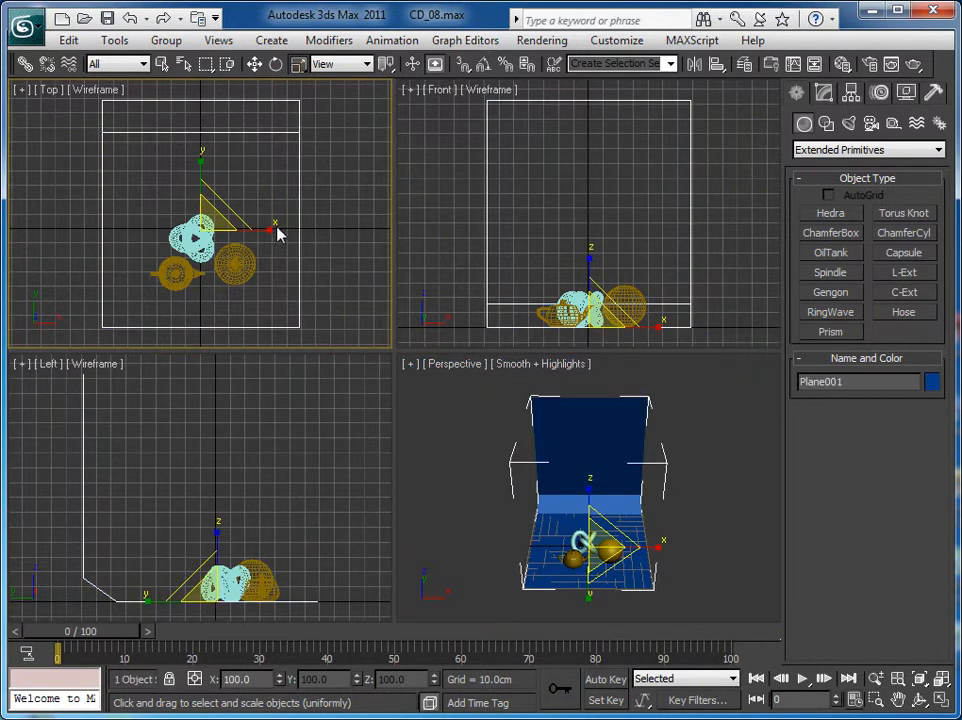
pyautogui.press('r')
pyautogui.moveTo(273, 229); pyautogui.dragTo(322, 229)
pyautogui.press('r')
pyautogui.press('r')
pyautogui.click(436, 457)
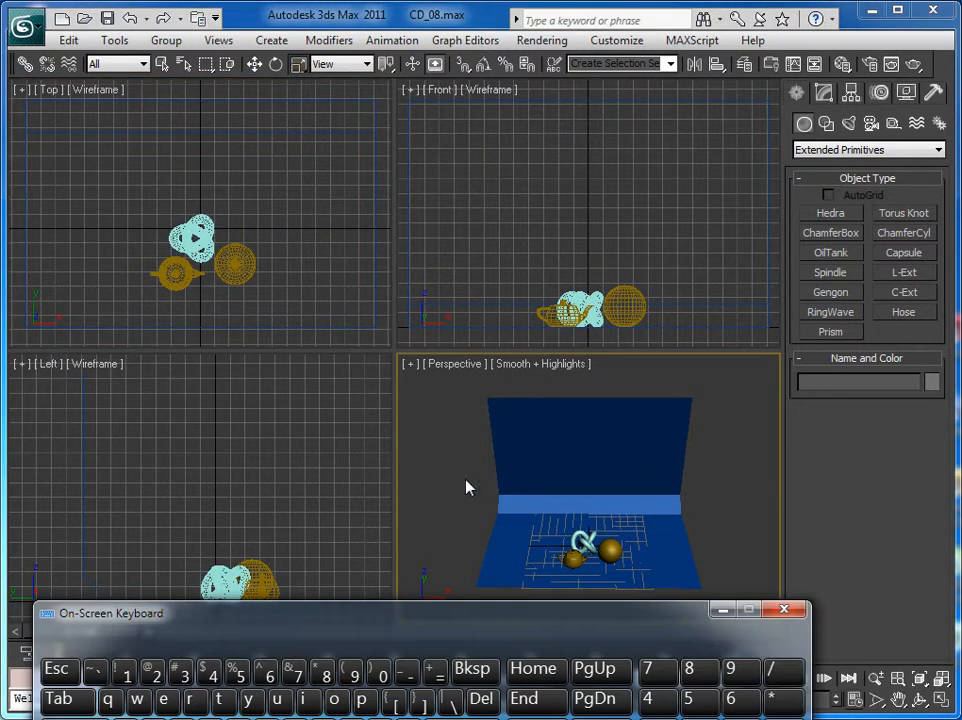
# Step: Return the Perspective view to the close framing of the objects, render it and close the rendered frame
pyautogui.moveTo(275, 618); pyautogui.dragTo(201, 700)
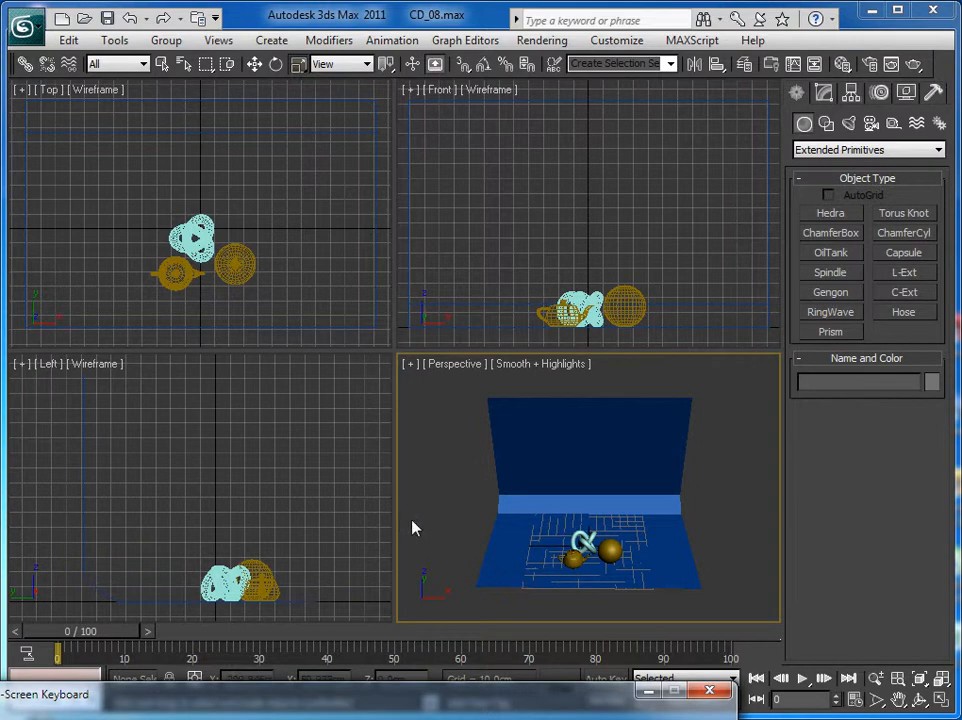
pyautogui.press('z')
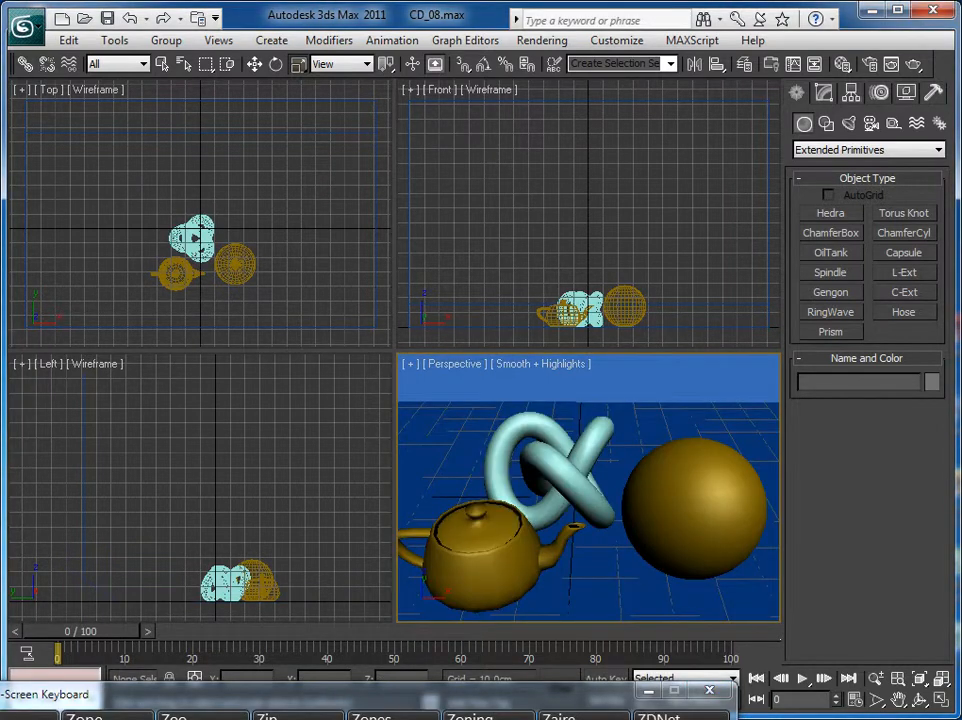
pyautogui.click(648, 692)
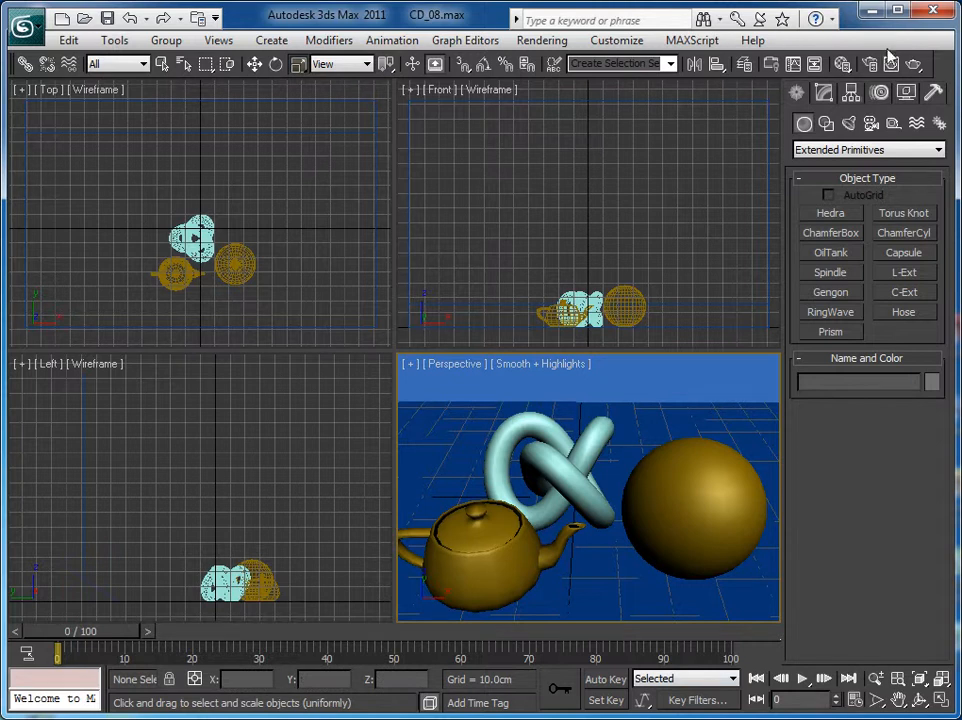
pyautogui.click(913, 62)
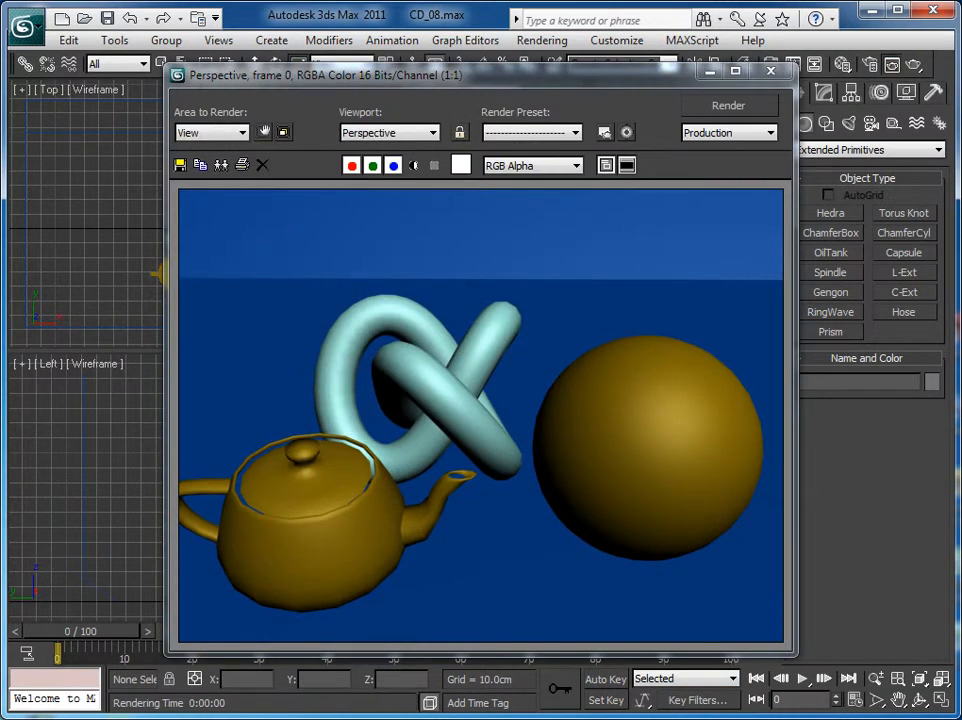
pyautogui.click(770, 71)
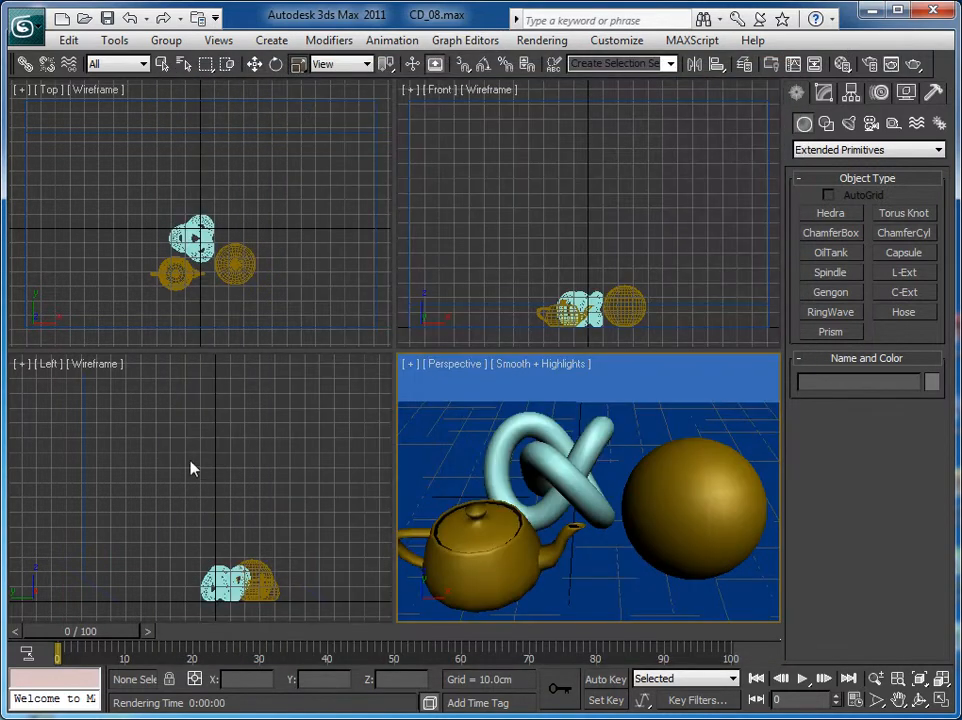
# Step: Apply a TurboSmooth modifier to the widened backdrop plane and check it with a Perspective render
pyautogui.click(444, 412)
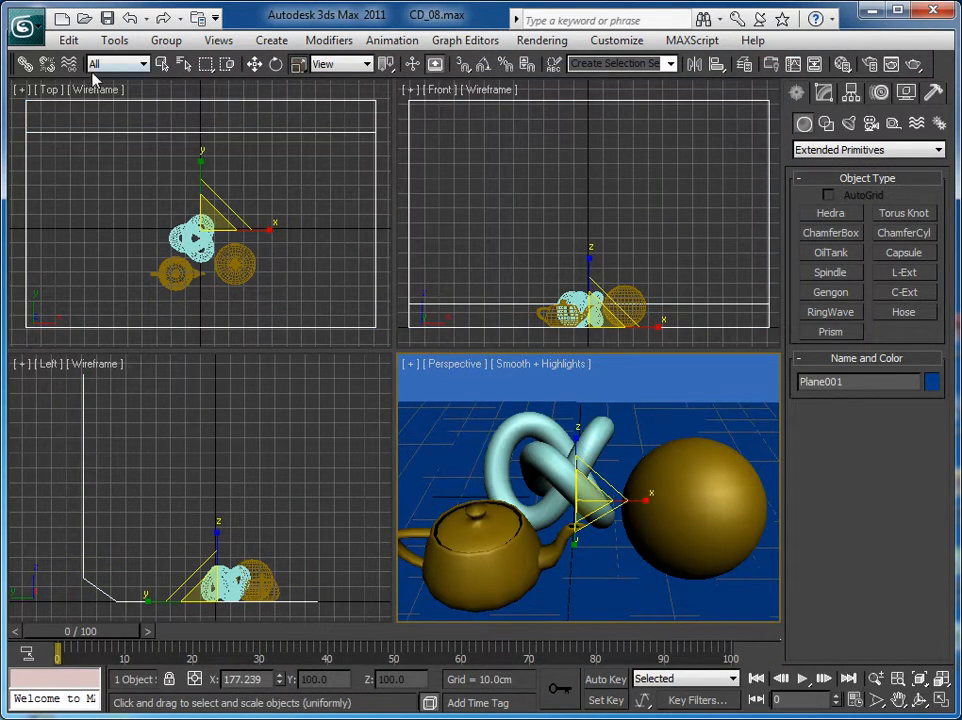
pyautogui.click(162, 63)
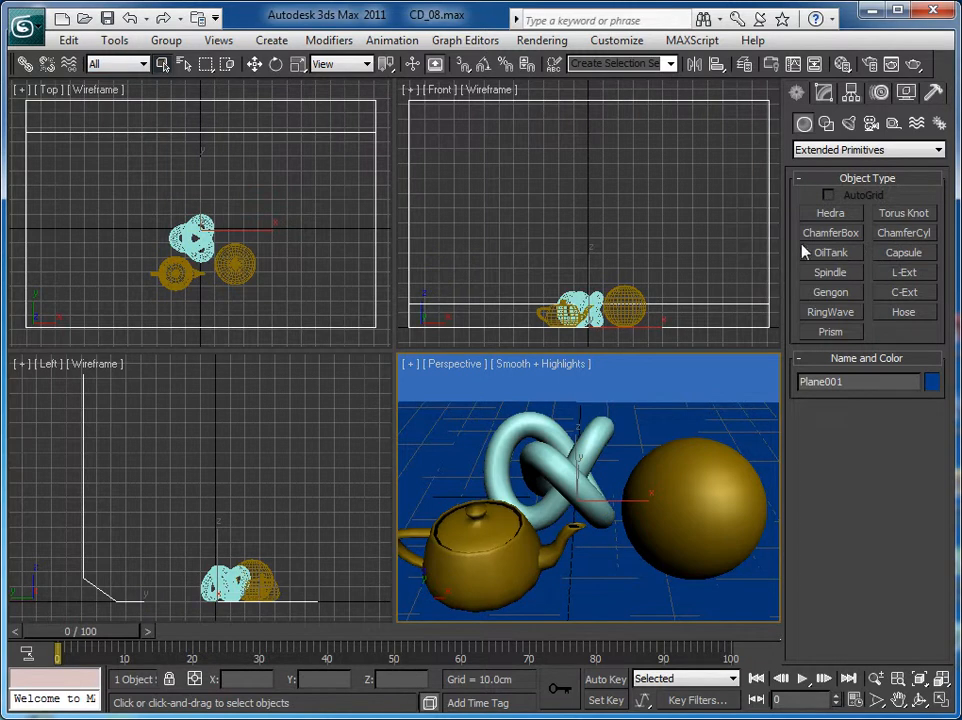
pyautogui.click(823, 92)
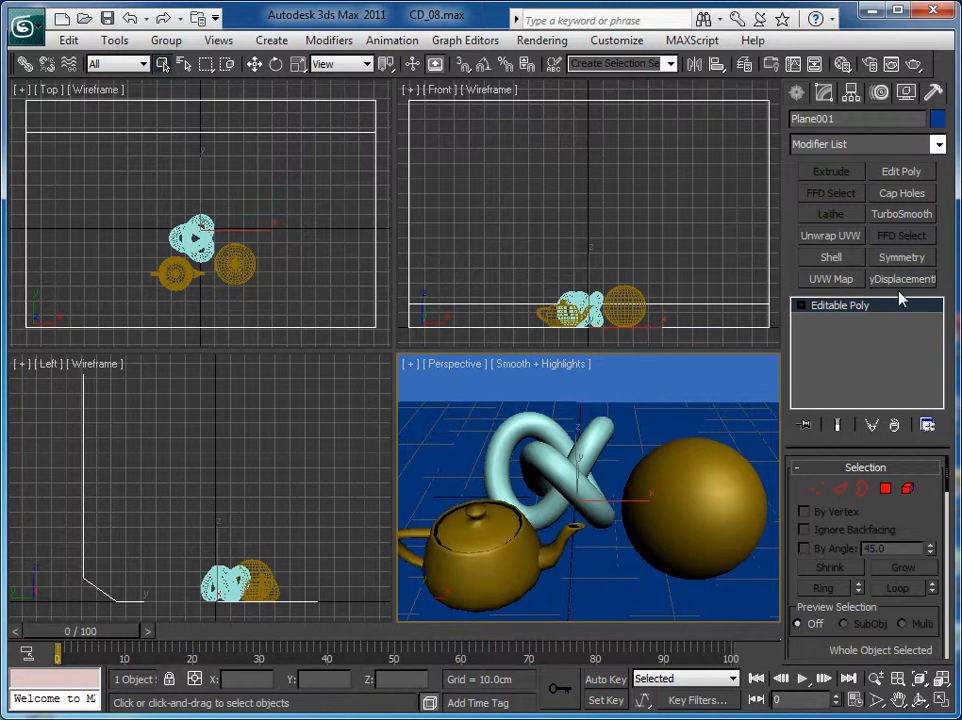
pyautogui.click(938, 146)
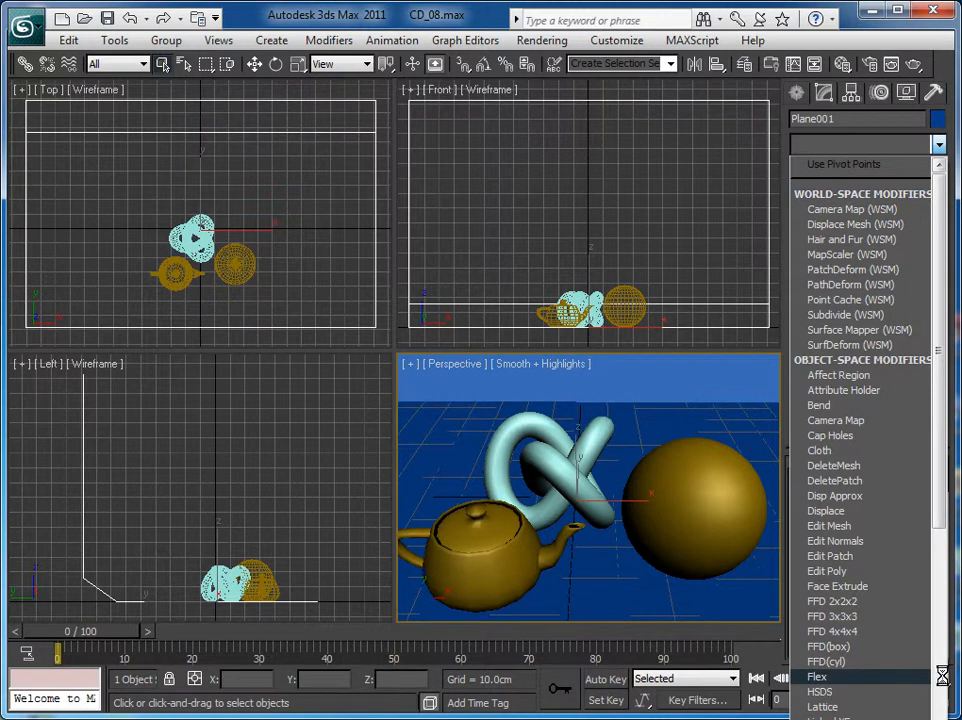
pyautogui.click(942, 676)
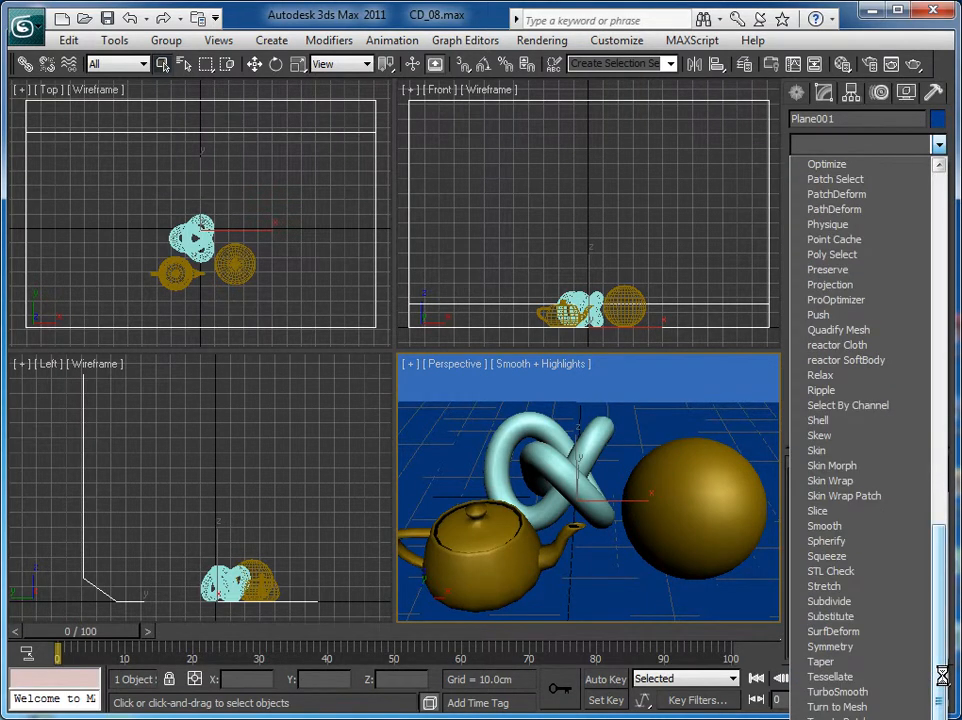
pyautogui.click(837, 691)
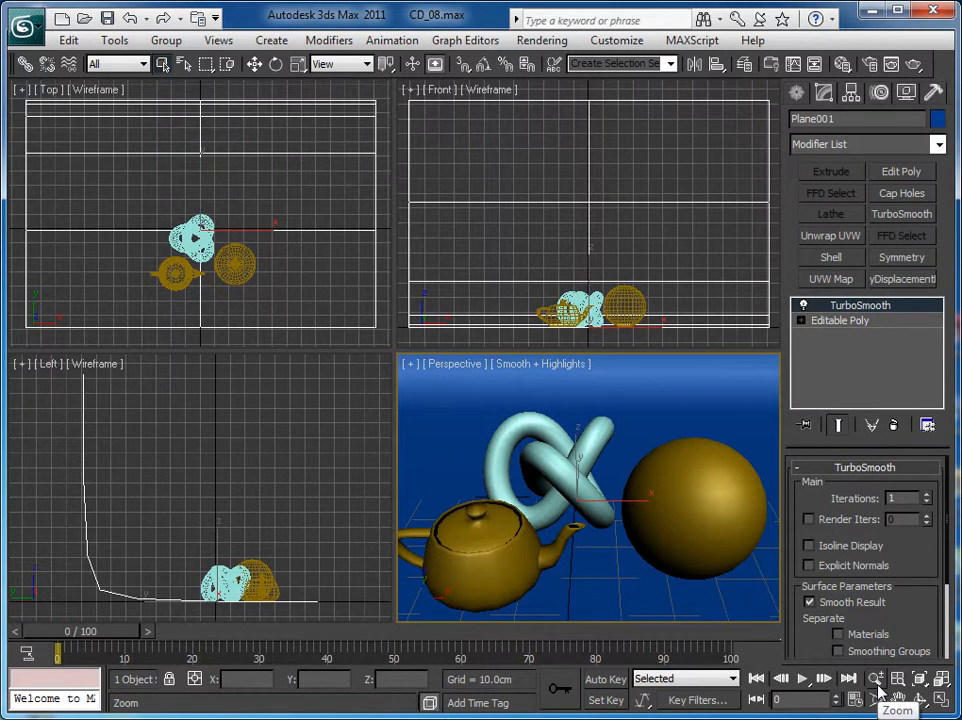
pyautogui.click(916, 65)
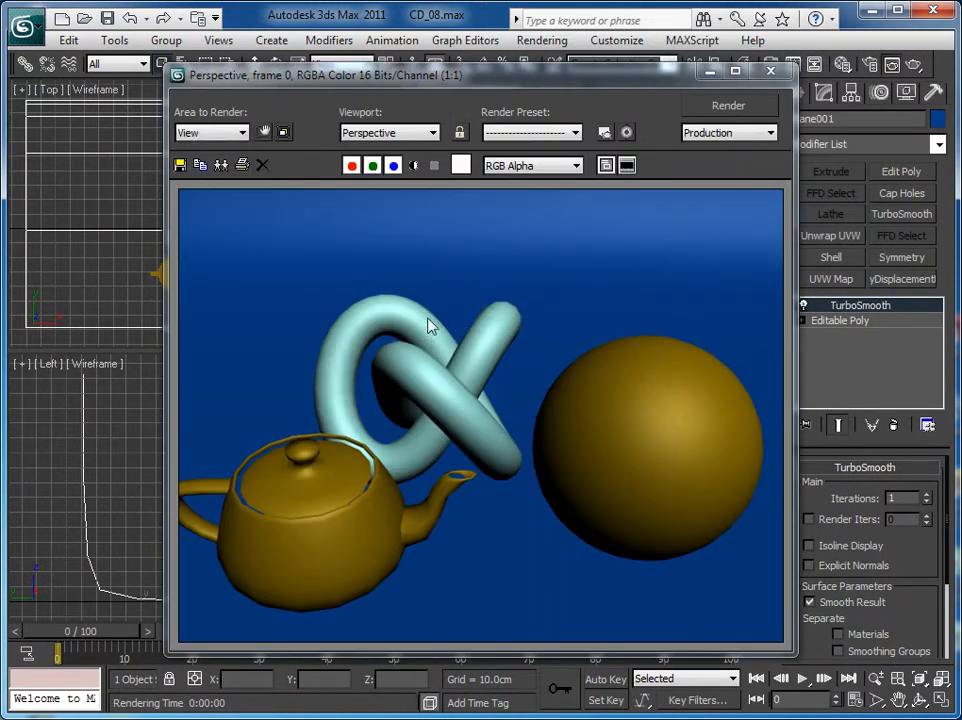
pyautogui.click(771, 71)
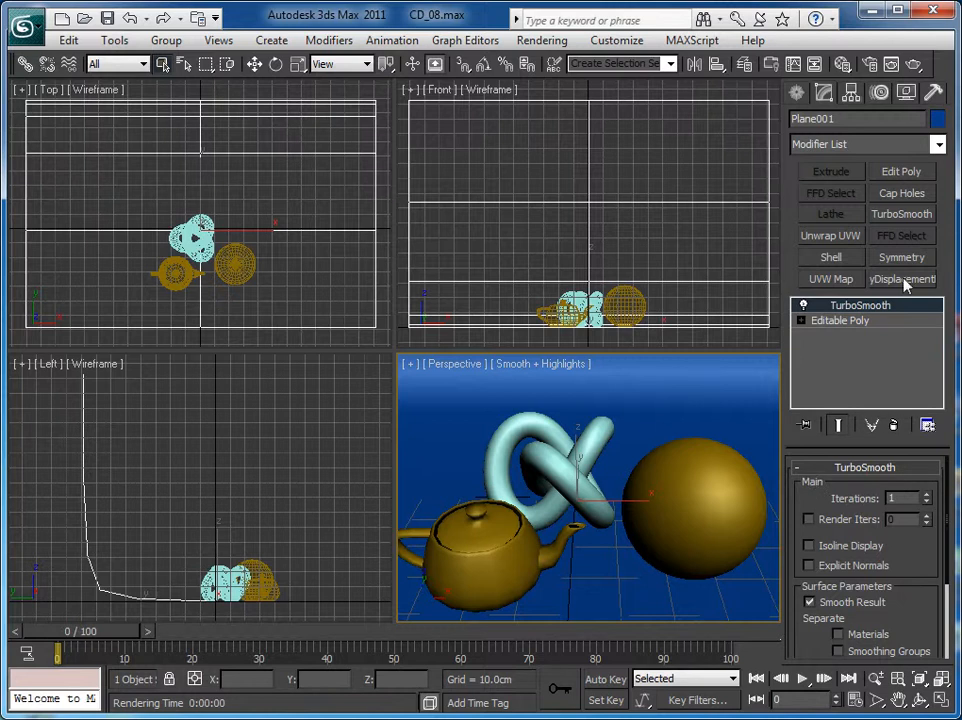
pyautogui.click(799, 93)
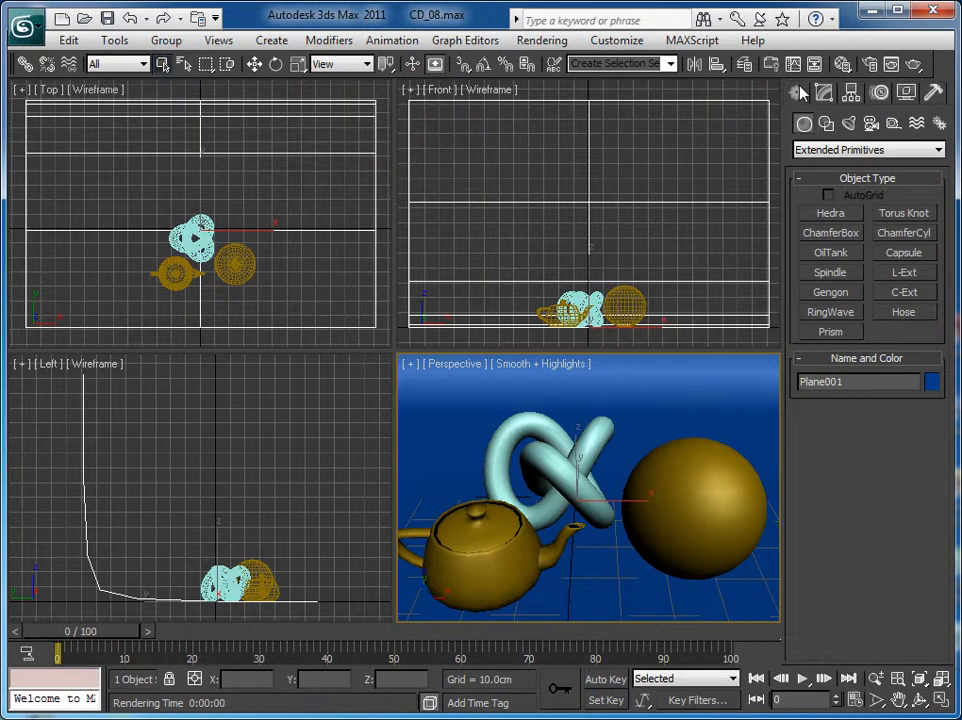
pyautogui.click(821, 94)
pyautogui.click(798, 93)
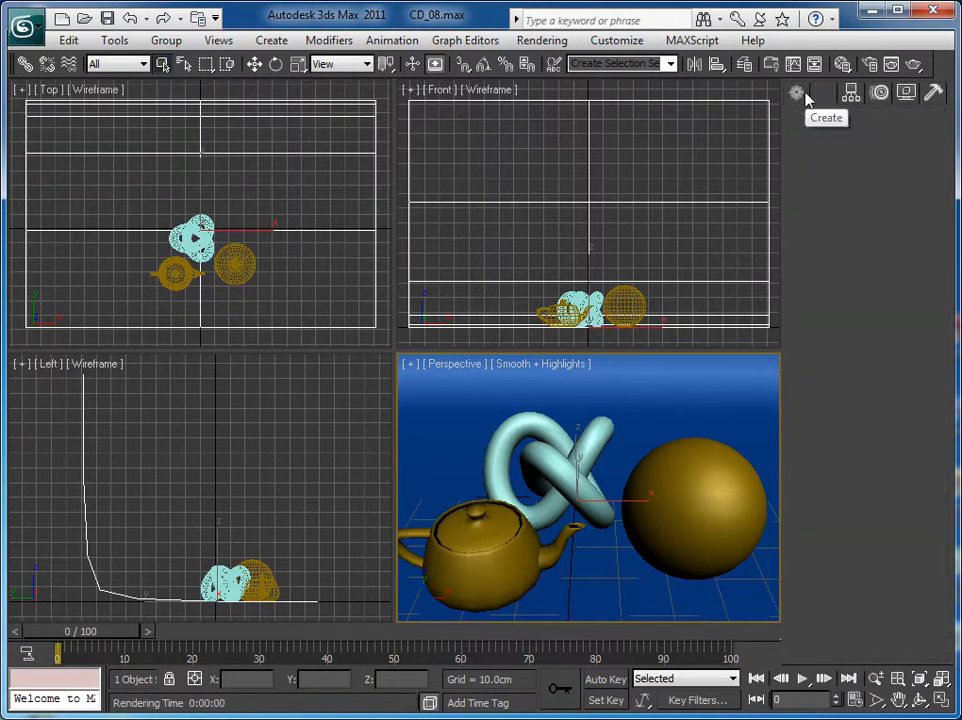
pyautogui.rightClick(892, 337)
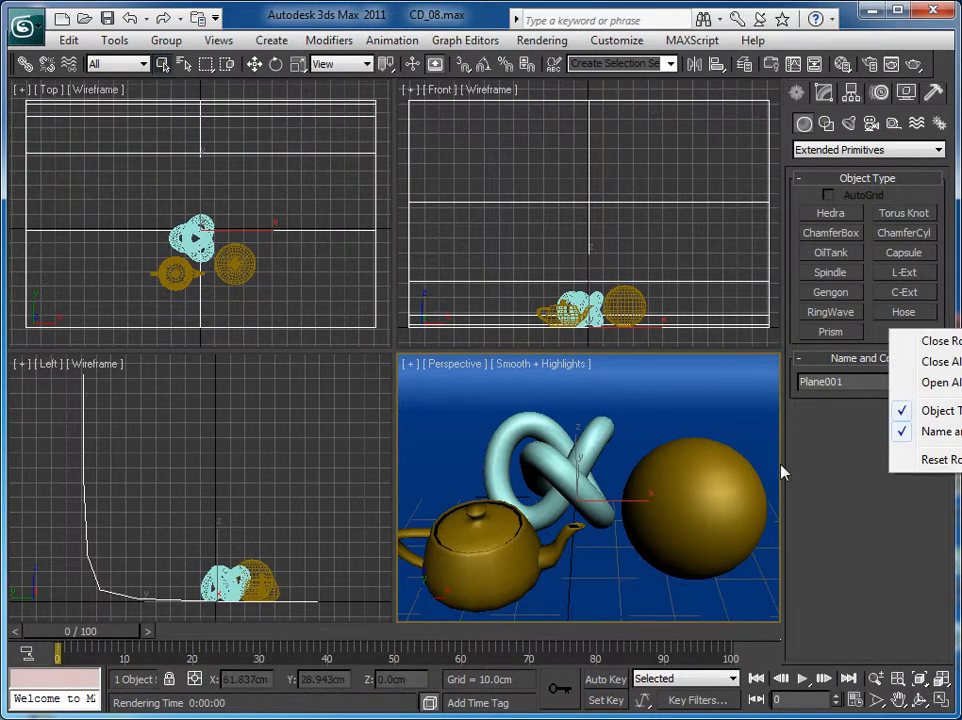
pyautogui.click(940, 459)
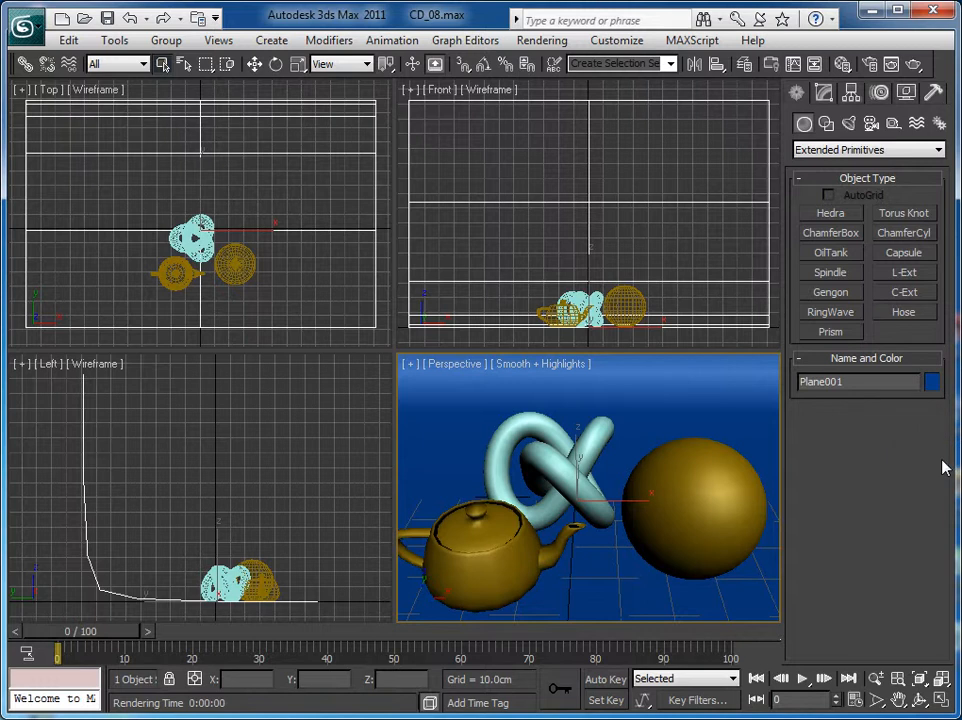
pyautogui.rightClick(889, 338)
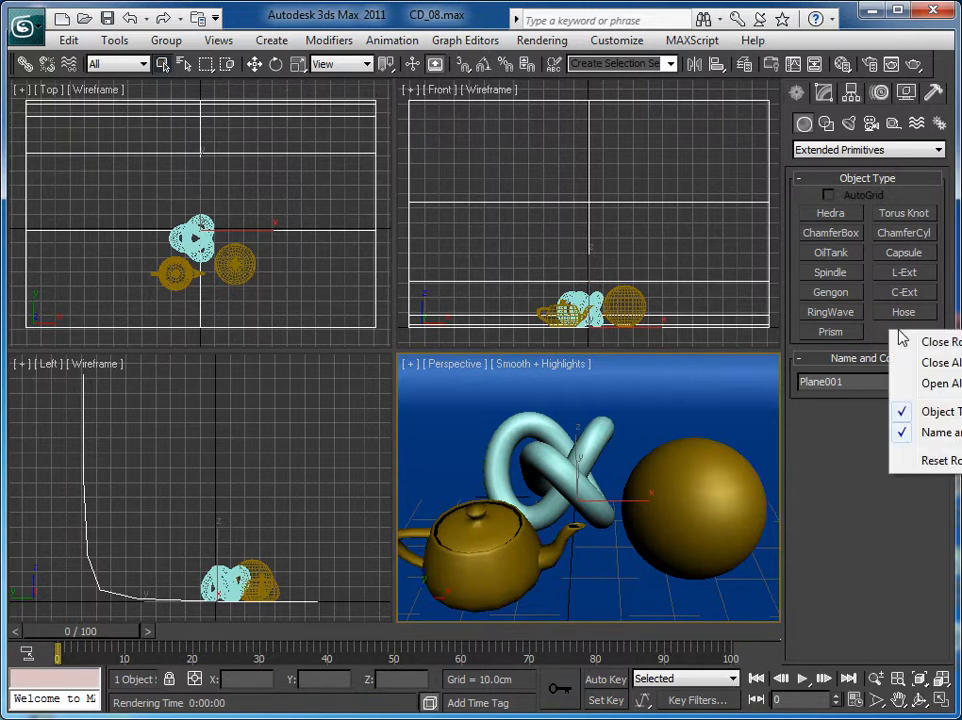
pyautogui.click(884, 330)
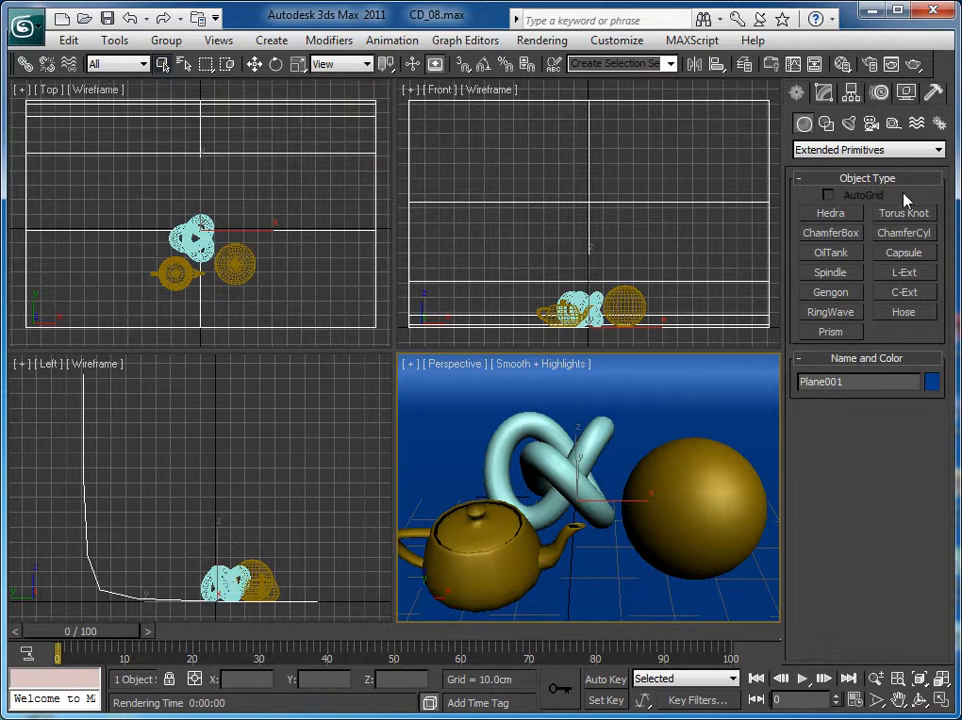
pyautogui.rightClick(910, 332)
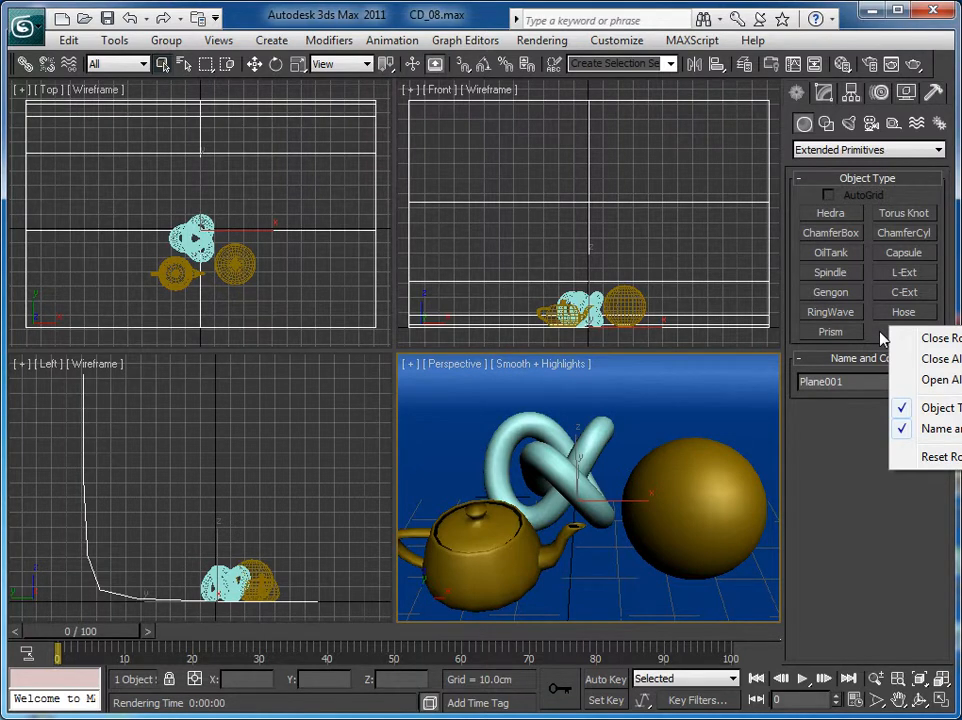
pyautogui.click(880, 336)
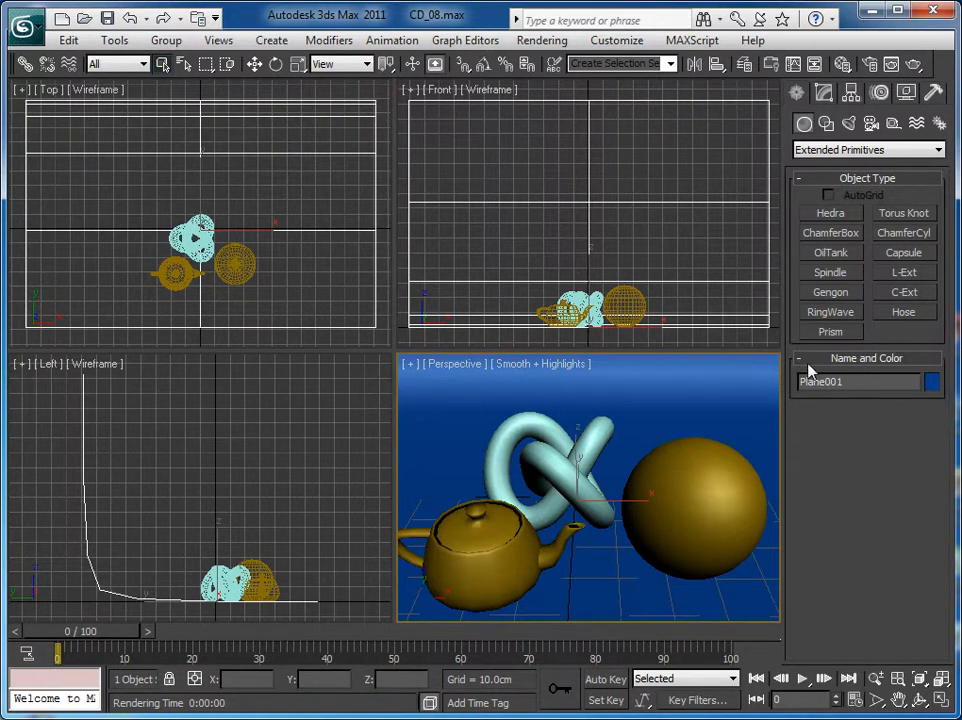
# Step: Select the sphere, show its modifier settings and enlarge the modifier stack area
pyautogui.click(683, 492)
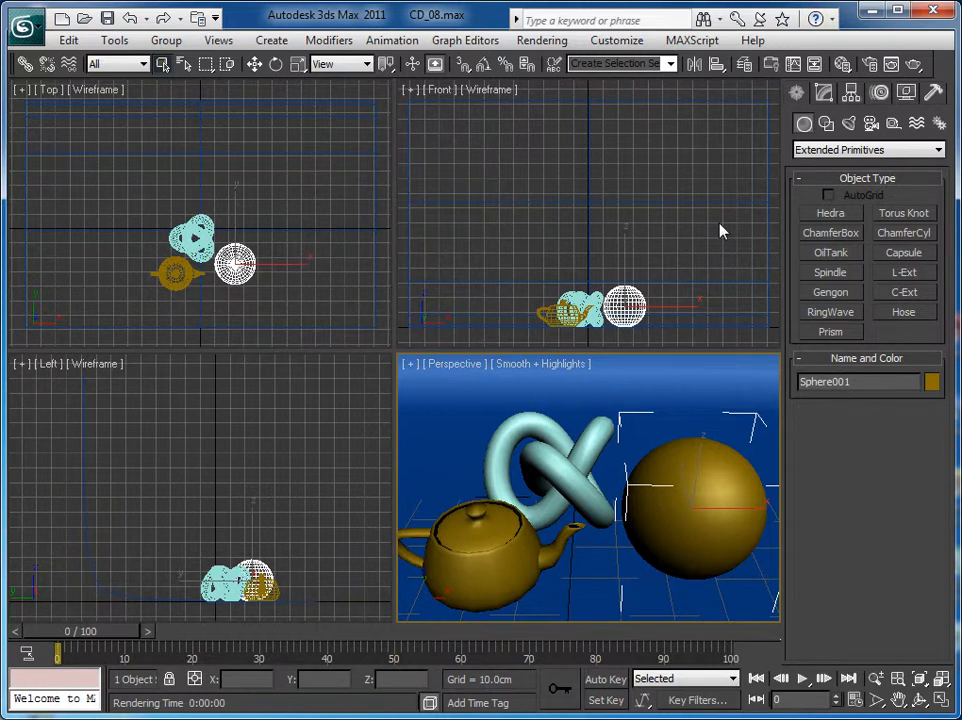
pyautogui.click(825, 93)
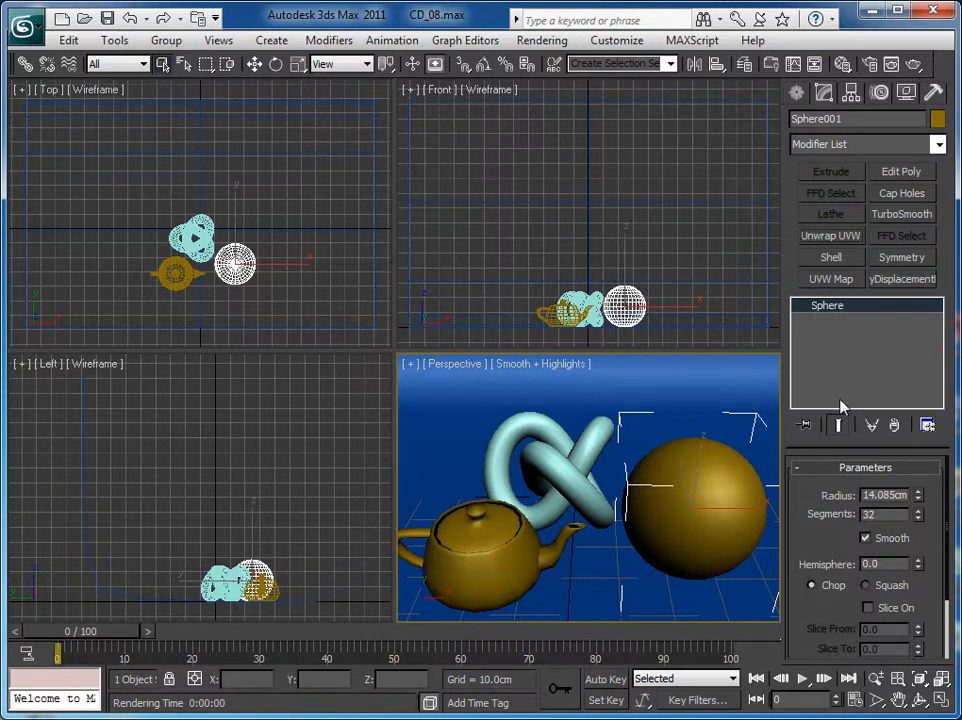
pyautogui.moveTo(841, 451)
pyautogui.mouseDown()
pyautogui.moveTo(830, 540)
pyautogui.moveTo(828, 302)
pyautogui.moveTo(844, 516)
pyautogui.moveTo(849, 458)
pyautogui.moveTo(849, 466)
pyautogui.mouseUp()
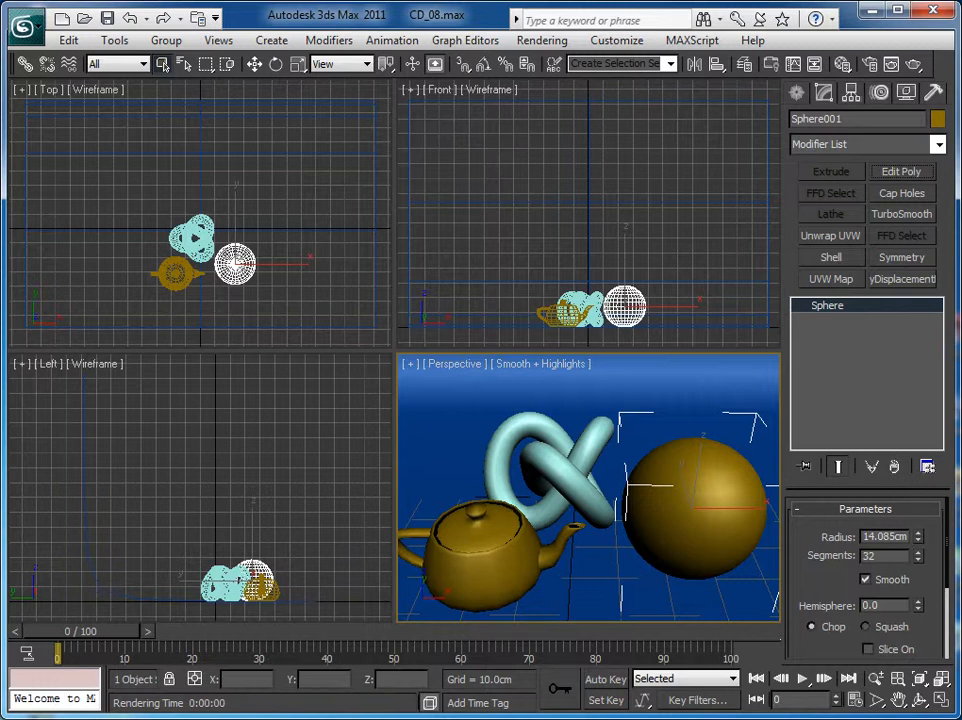
# Step: Try configuring a 13-button modifier set with Displace added, reduce it to 12 buttons and discard the changes
pyautogui.click(928, 468)
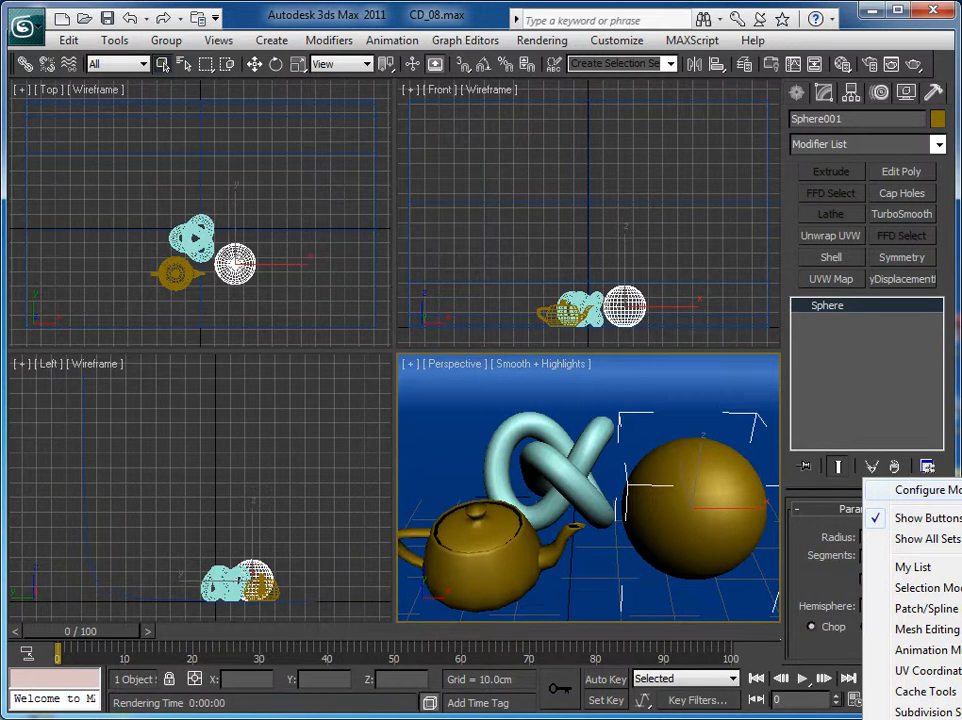
pyautogui.click(925, 490)
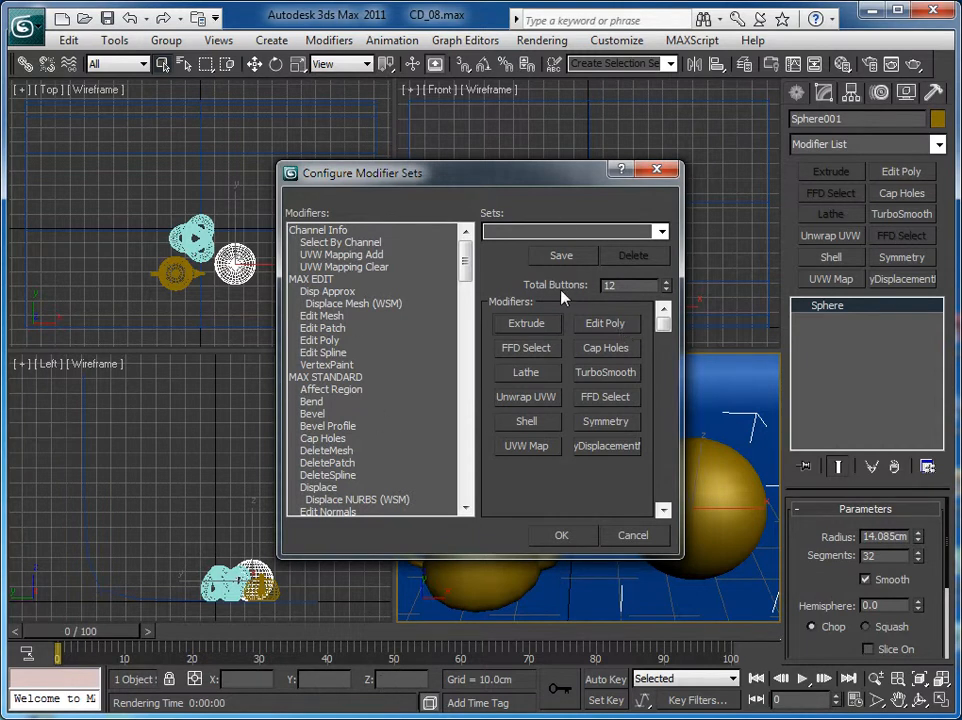
pyautogui.click(666, 281)
pyautogui.moveTo(318, 487); pyautogui.dragTo(527, 471)
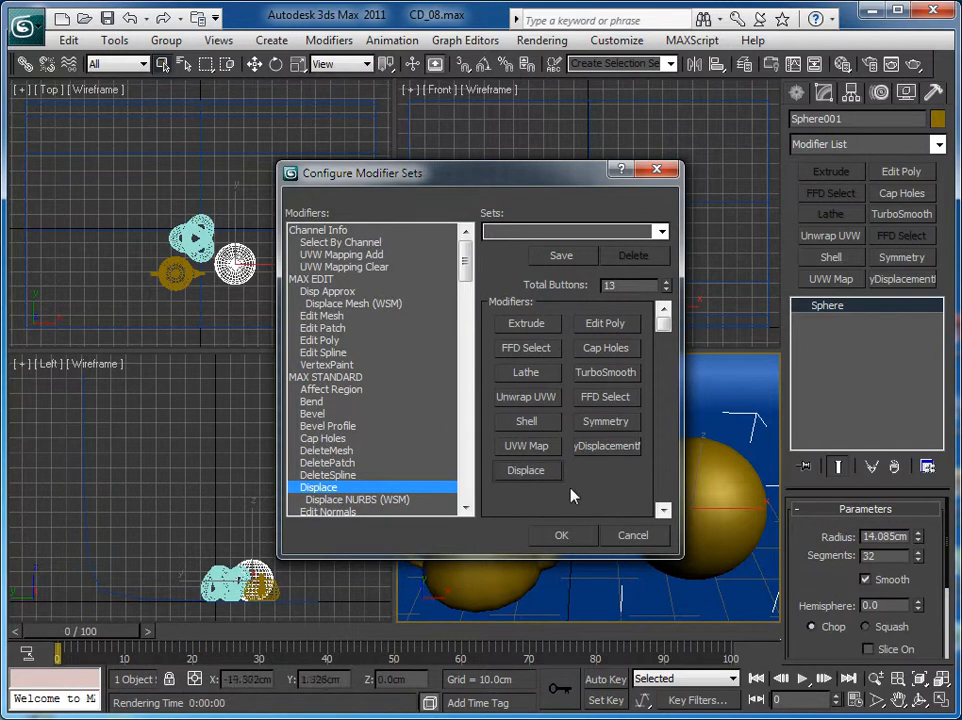
pyautogui.click(666, 290)
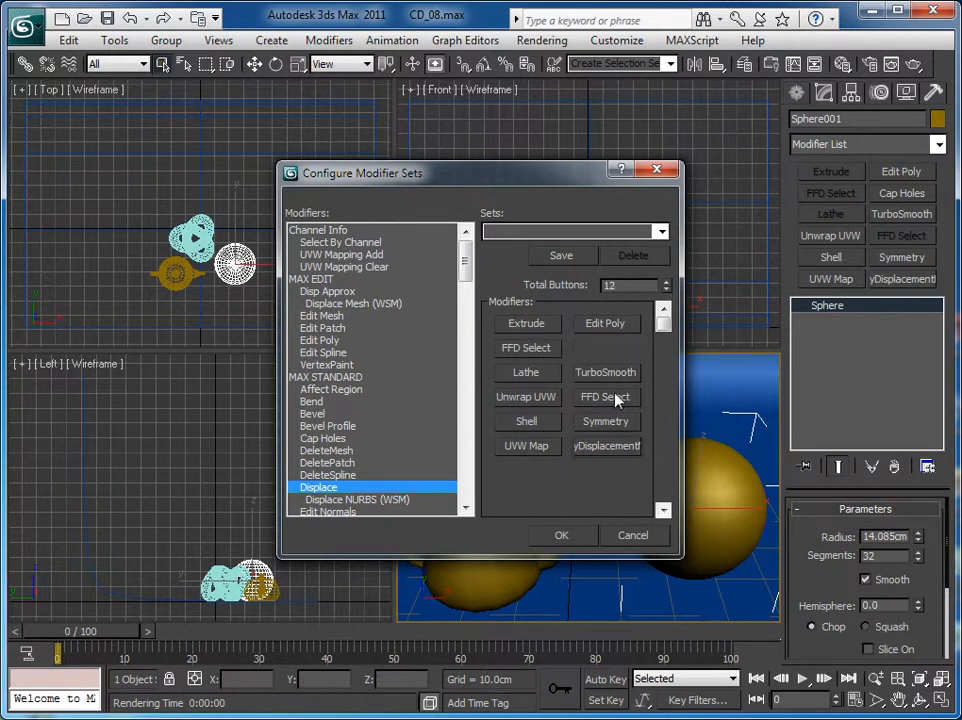
pyautogui.click(646, 541)
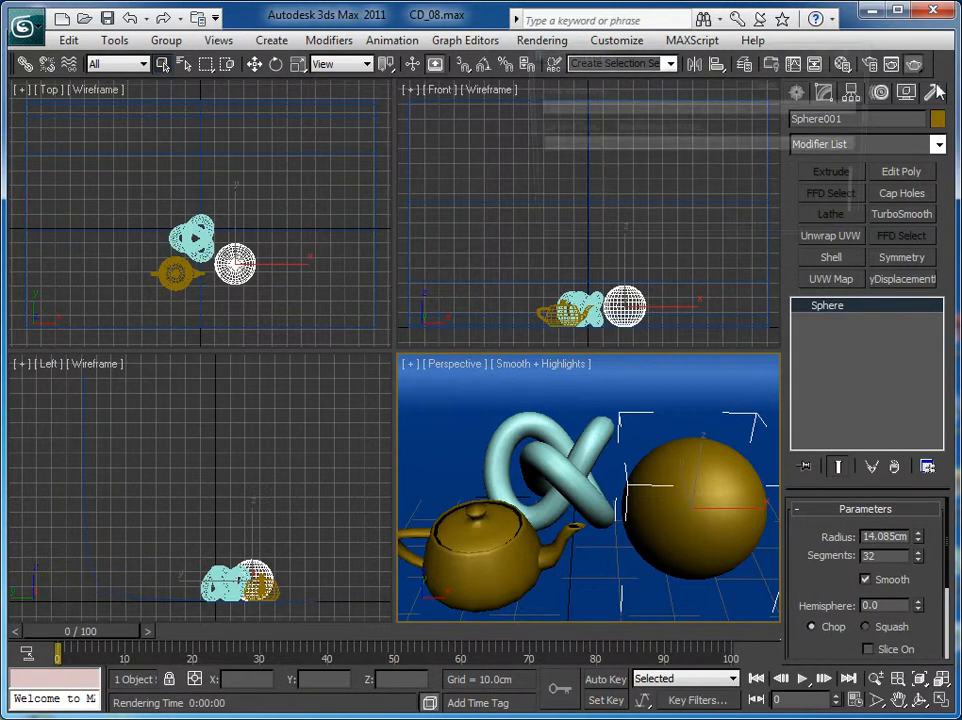
# Step: Render the Perspective view with the sphere selected and minimise the rendered frame
pyautogui.click(913, 64)
pyautogui.click(706, 70)
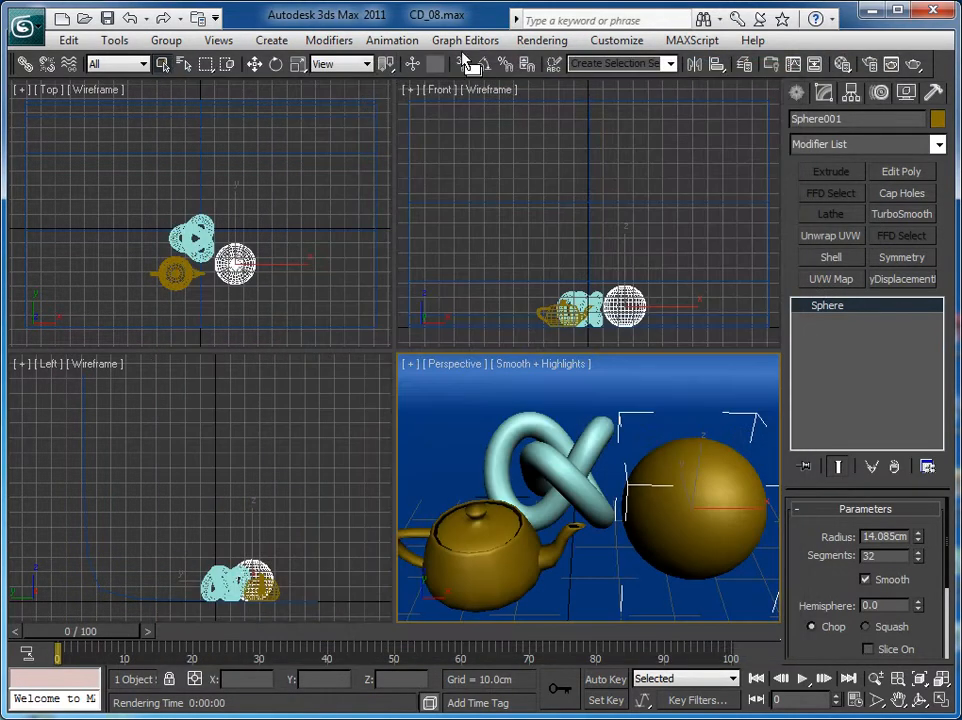
# Step: Assign the Default Scanline Renderer to the Material Editor in the render setup and lock it to the production renderer
pyautogui.click(542, 42)
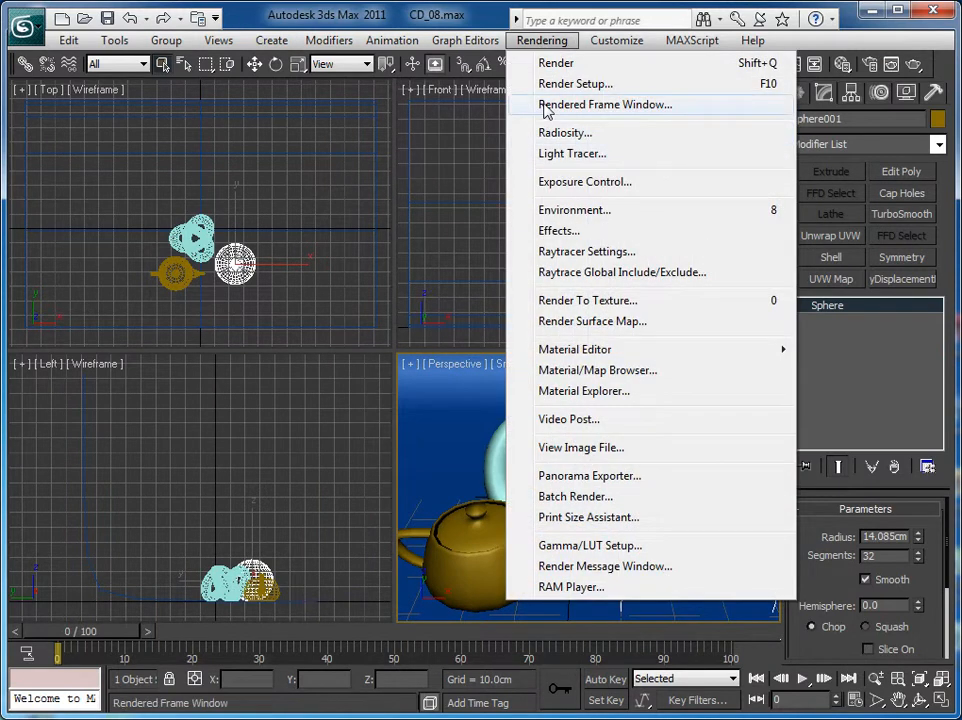
pyautogui.moveTo(543, 356)
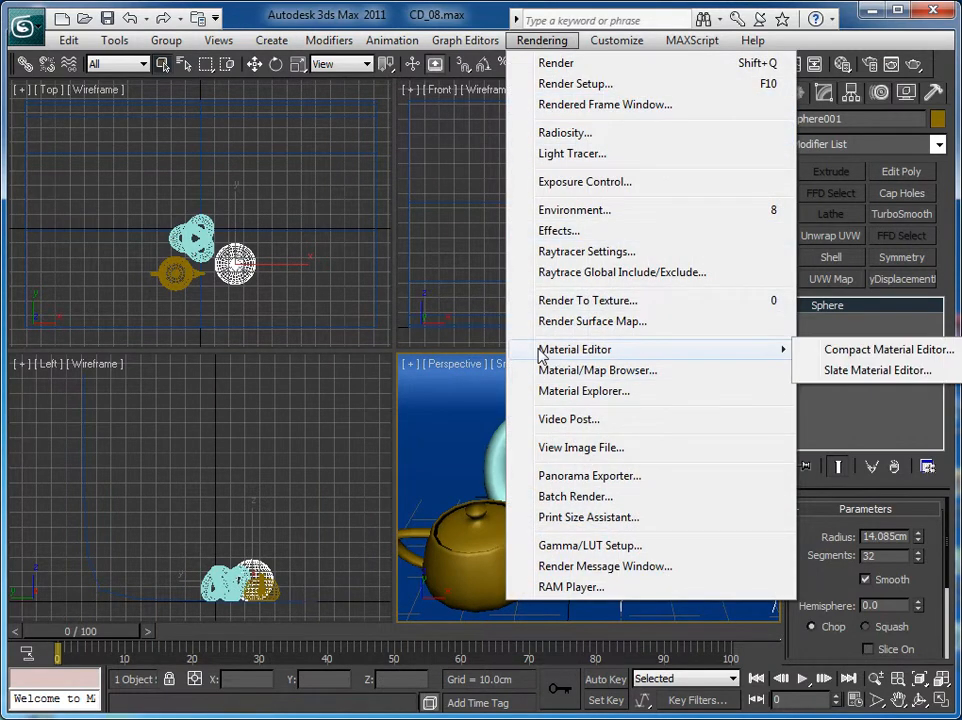
pyautogui.click(560, 85)
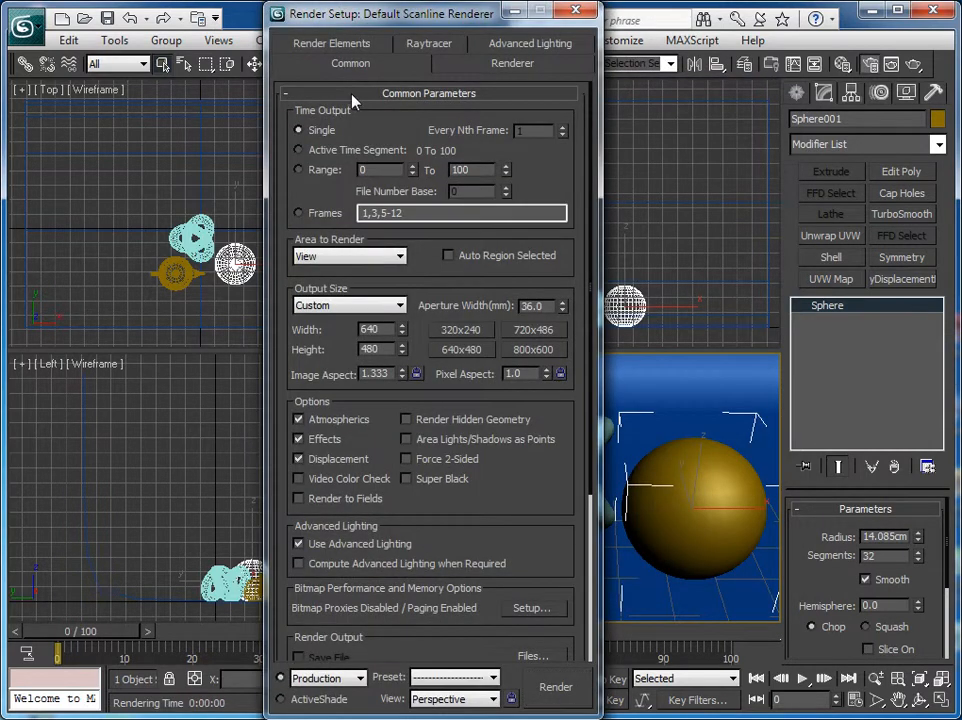
pyautogui.click(352, 94)
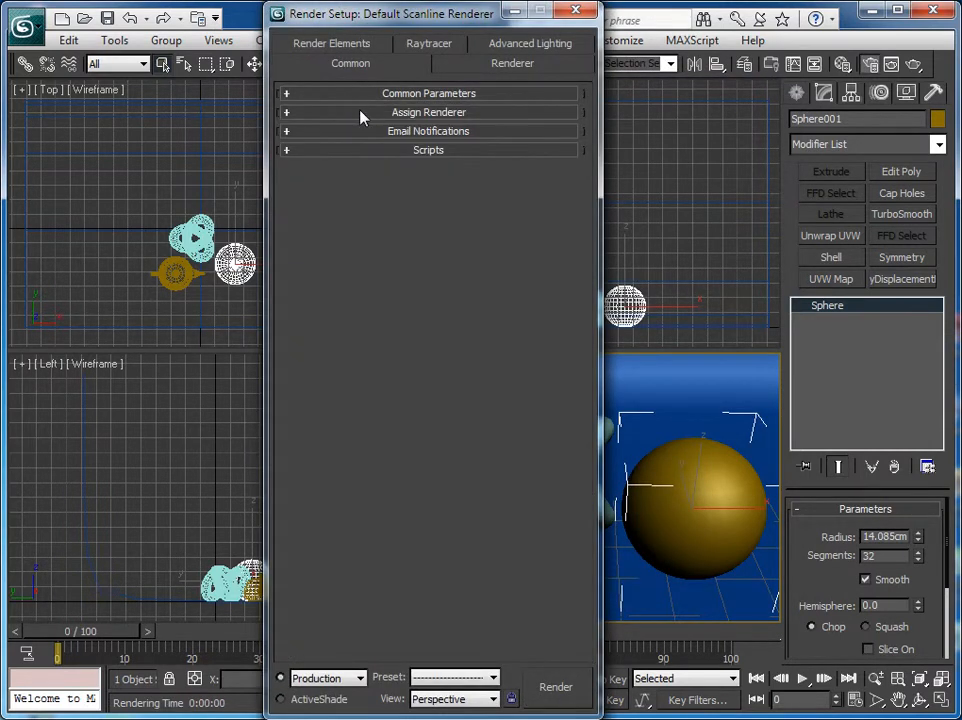
pyautogui.click(363, 113)
pyautogui.click(561, 162)
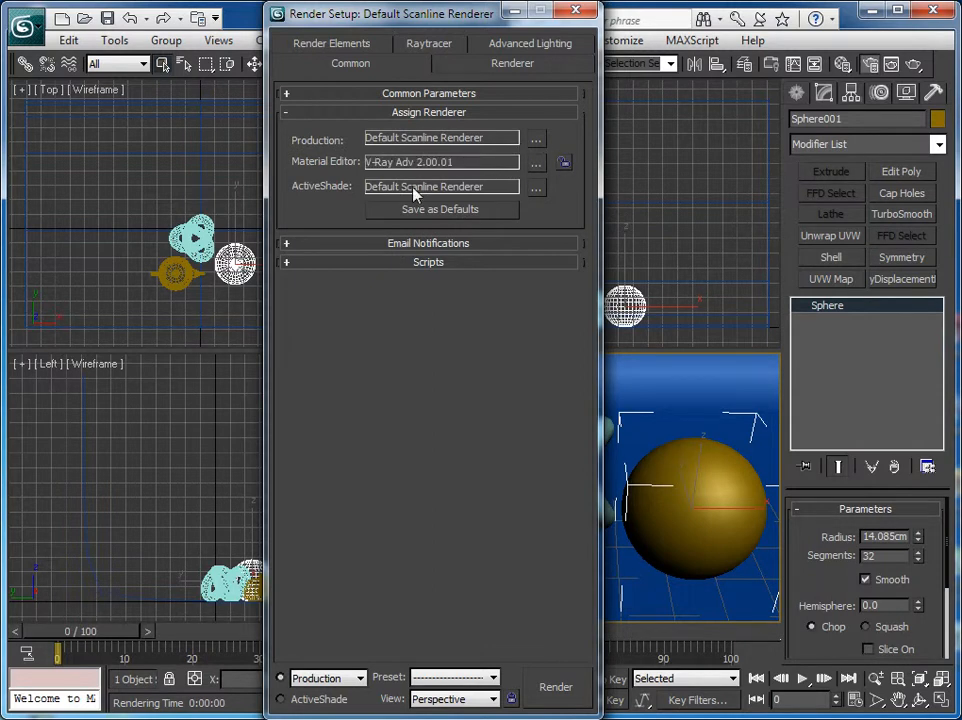
pyautogui.click(536, 188)
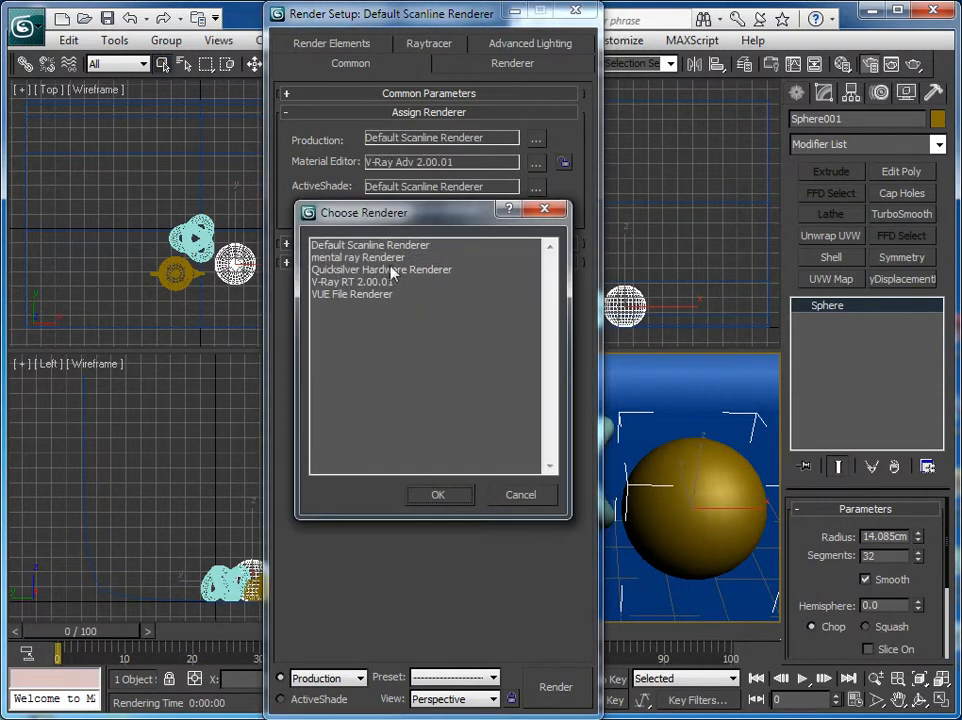
pyautogui.doubleClick(345, 245)
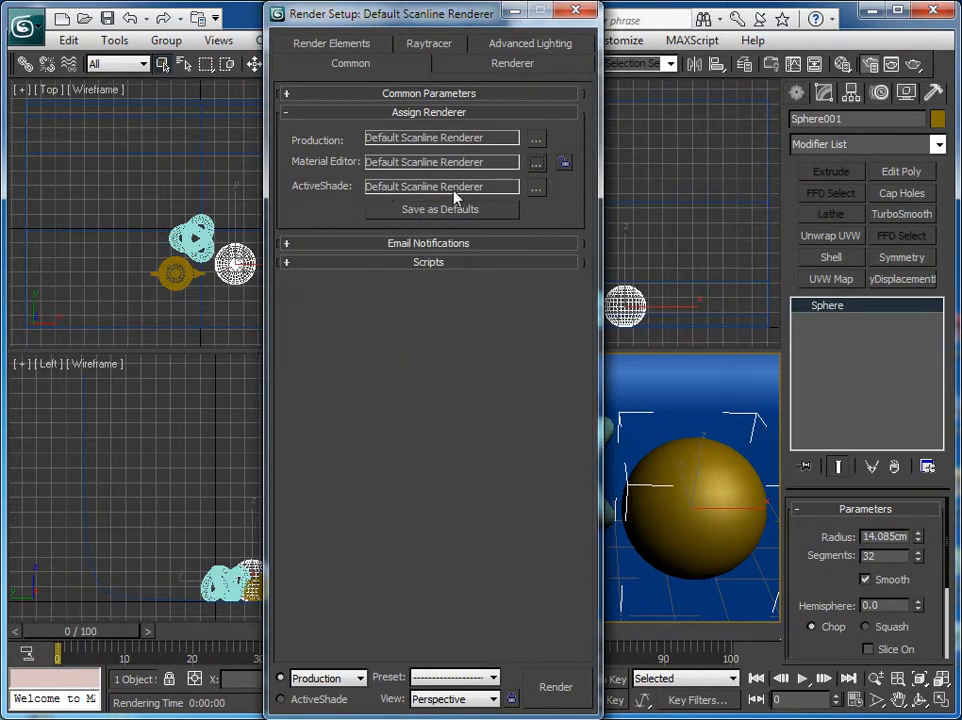
pyautogui.click(562, 163)
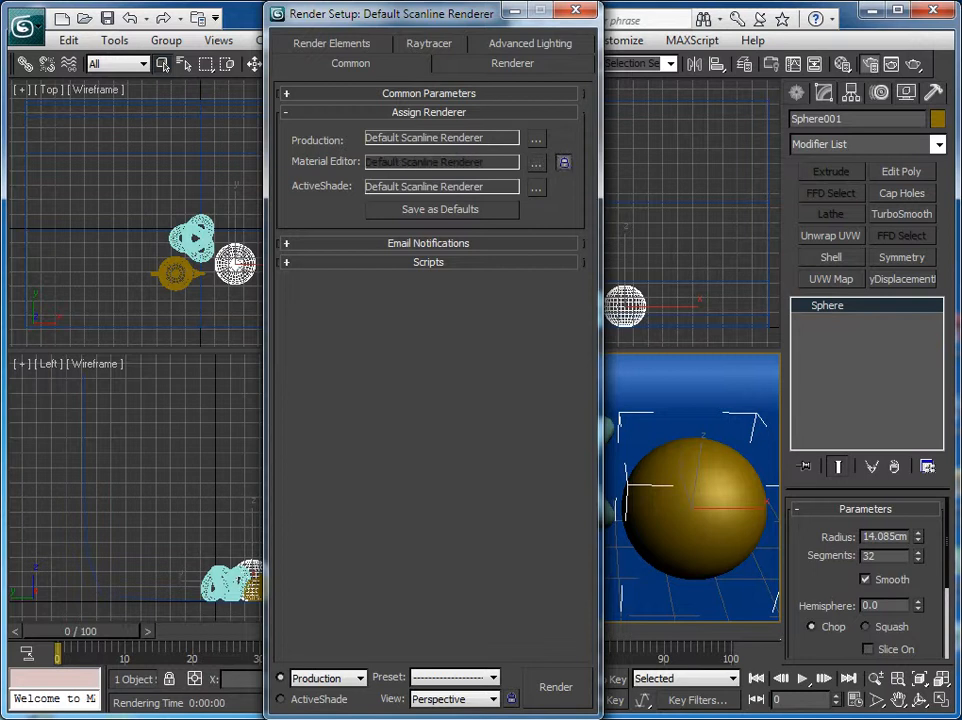
# Step: Render the Perspective view twice with the Default Scanline Renderer, closing each rendered frame and the render setup
pyautogui.click(555, 687)
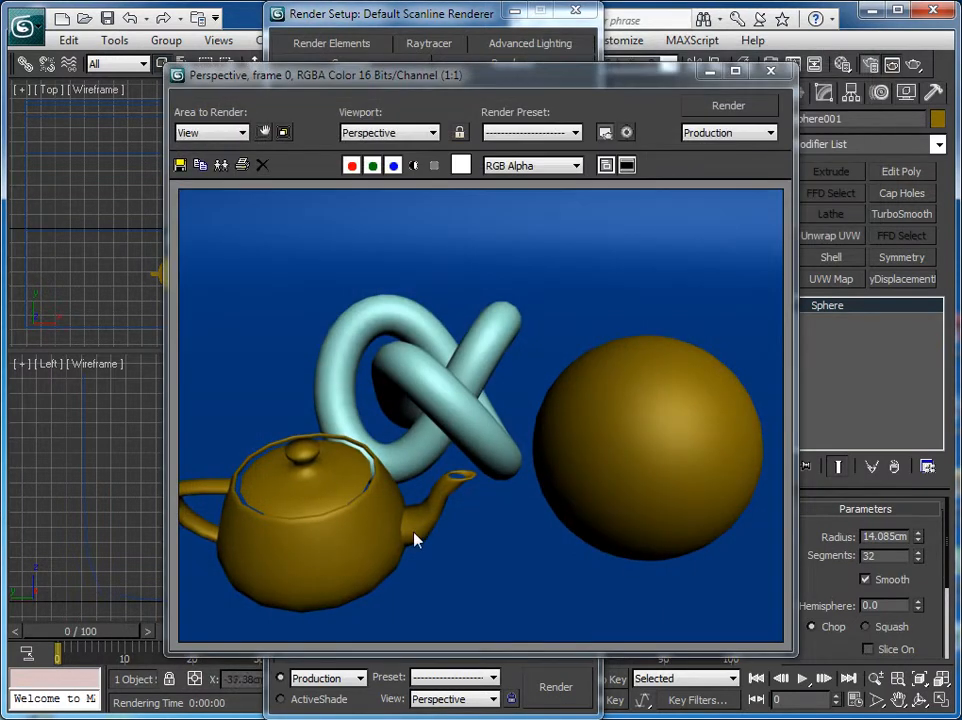
pyautogui.click(770, 71)
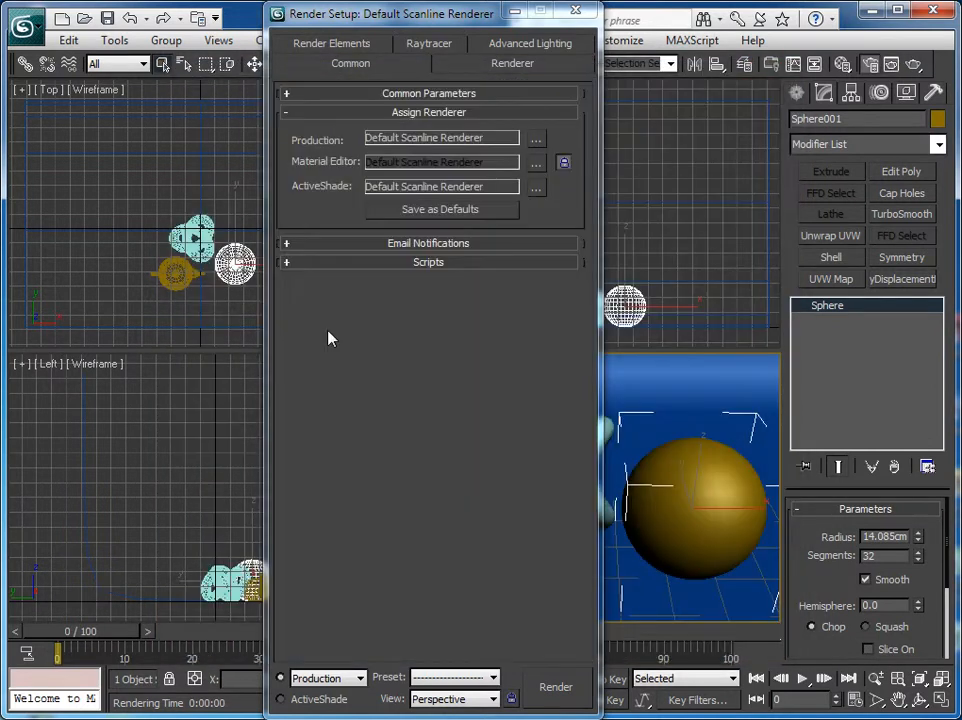
pyautogui.click(575, 12)
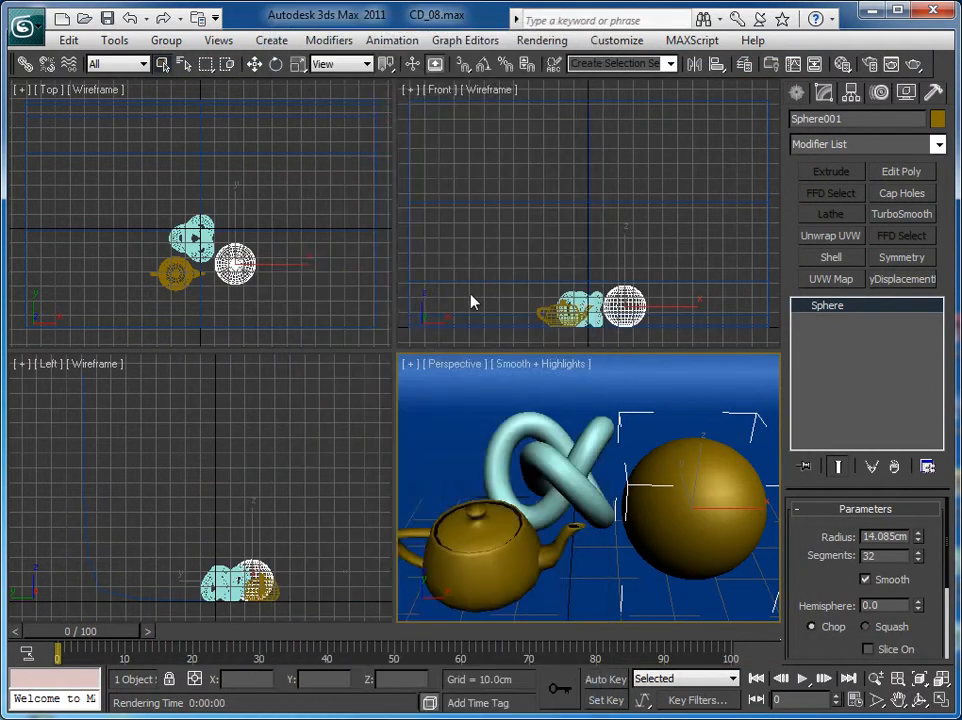
pyautogui.click(913, 64)
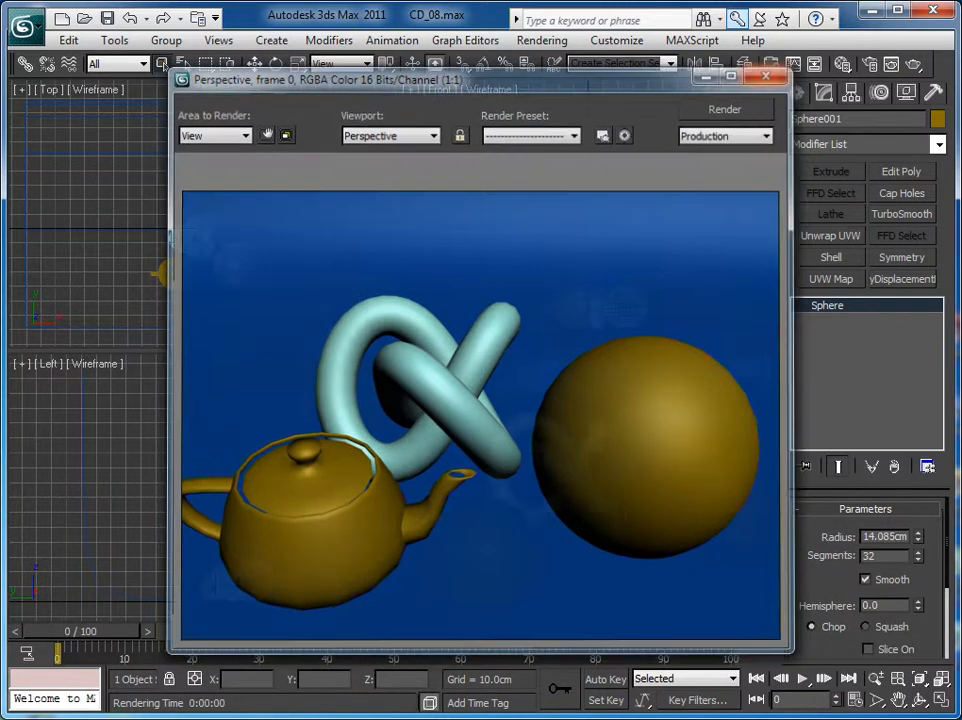
pyautogui.click(772, 69)
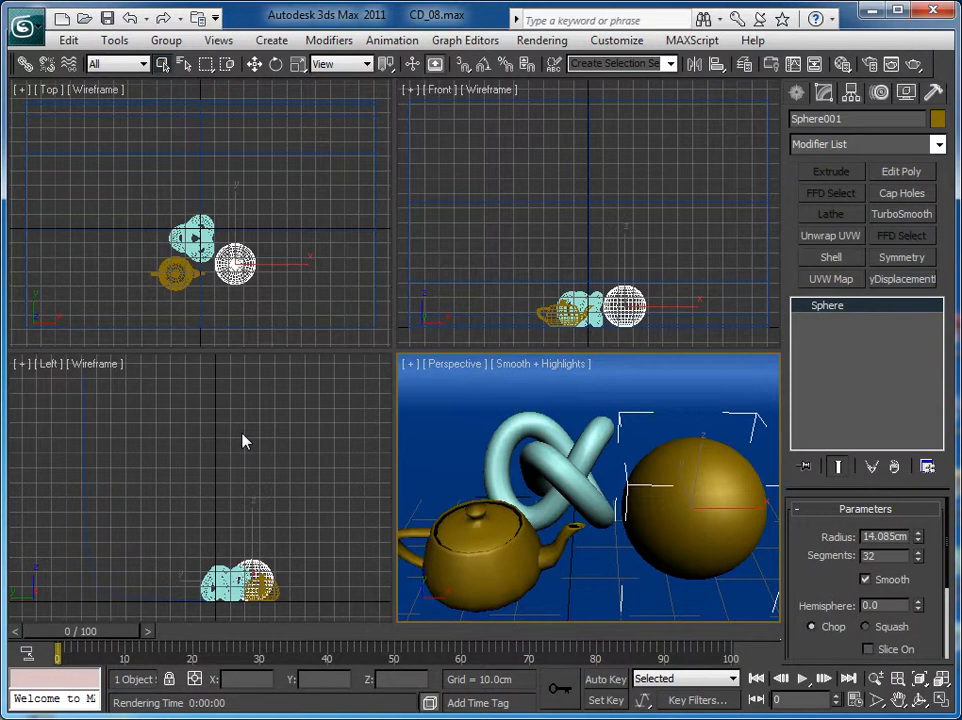
# Step: Select the backdrop plane, torus knot, teapot and sphere one after another to inspect their modifier stacks
pyautogui.click(436, 419)
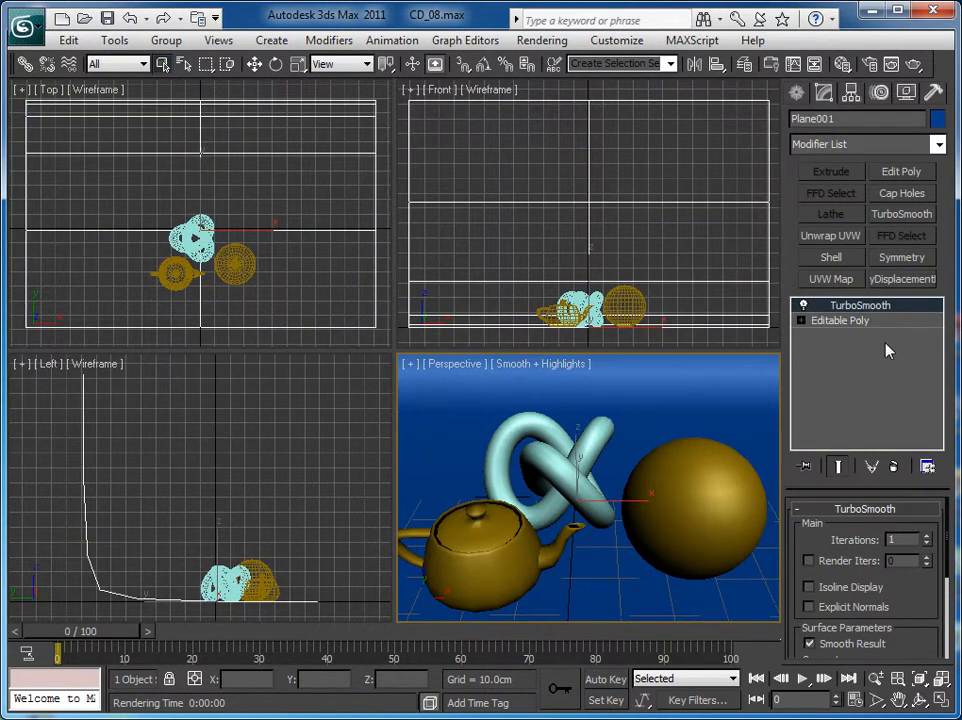
pyautogui.click(504, 485)
pyautogui.click(485, 563)
pyautogui.click(736, 484)
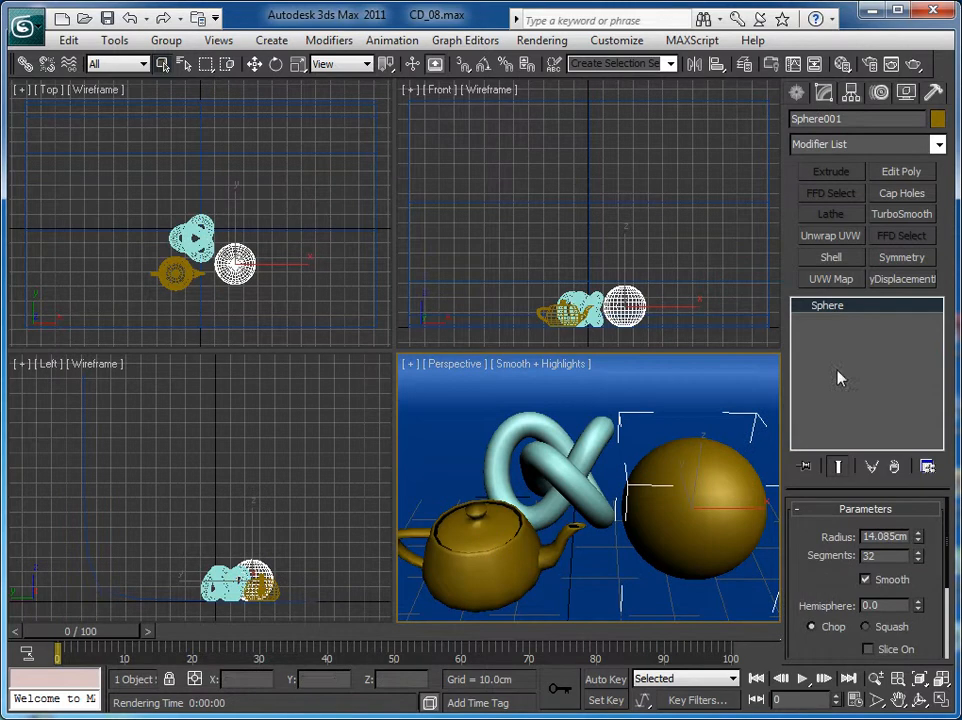
# Step: Copy the TurboSmooth modifier from the backdrop plane and paste it onto the torus knot
pyautogui.click(450, 474)
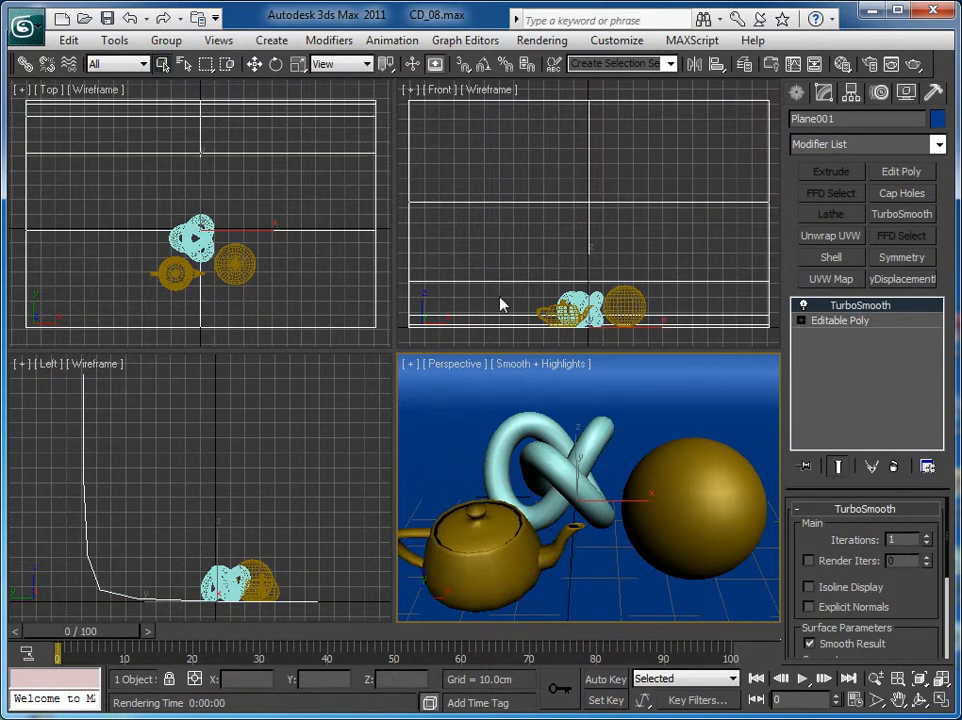
pyautogui.rightClick(852, 309)
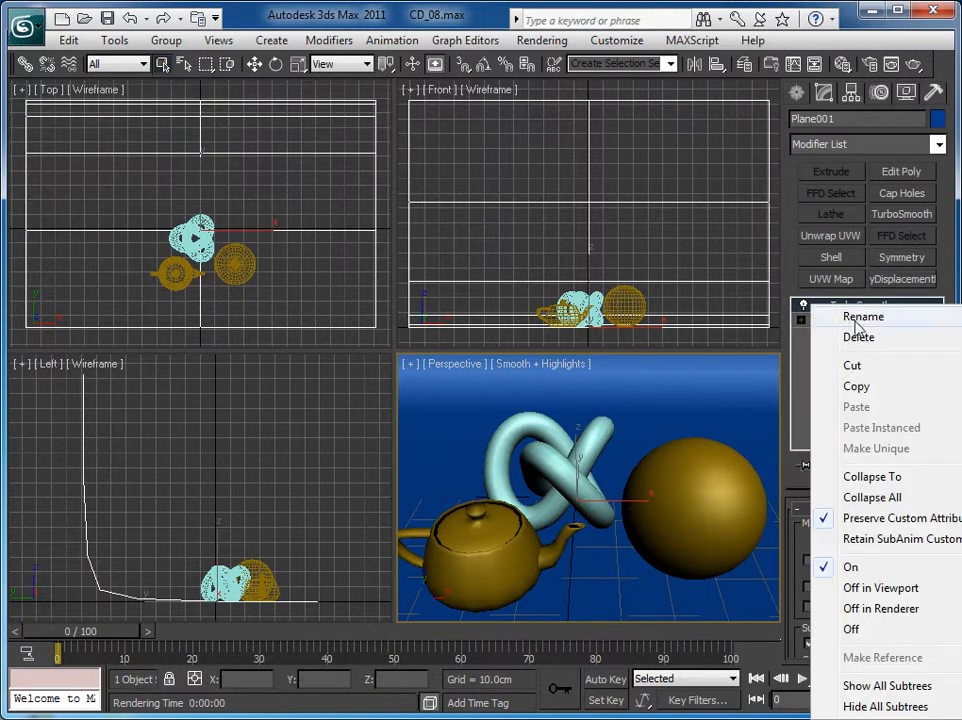
pyautogui.click(840, 386)
pyautogui.click(548, 468)
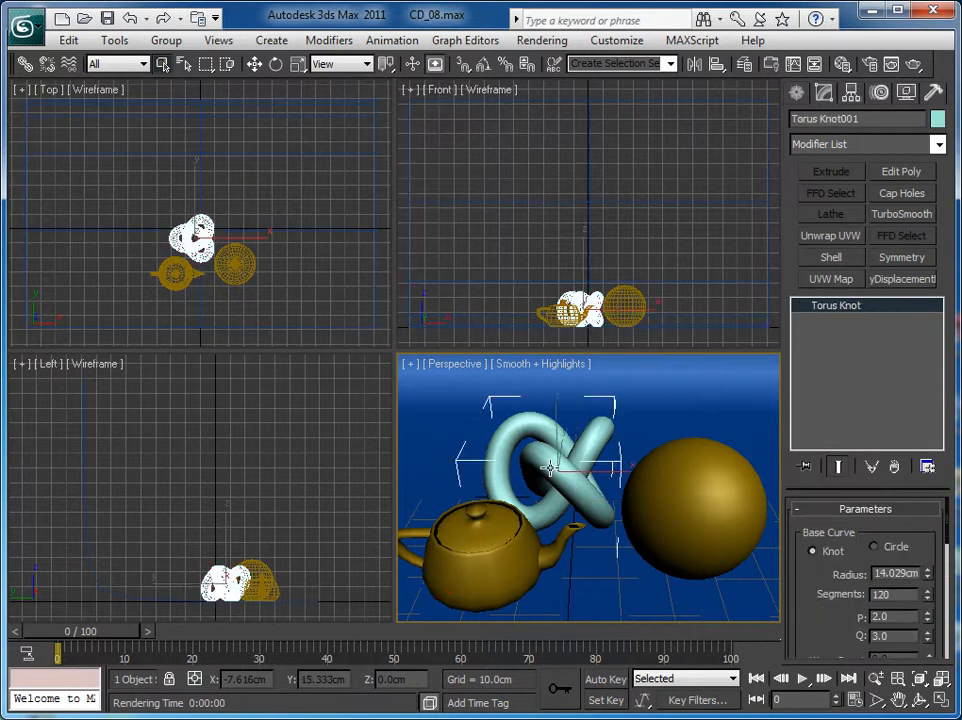
pyautogui.rightClick(838, 315)
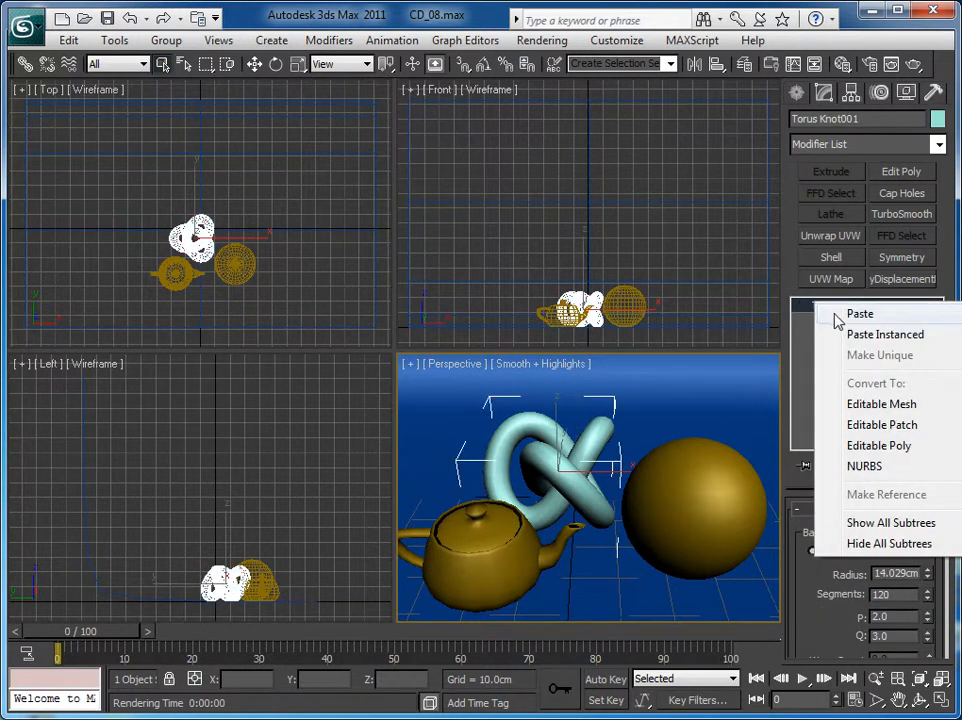
pyautogui.click(859, 314)
# Step: Paste the copied TurboSmooth modifier onto the teapot and look at the paste options for the sphere
pyautogui.click(494, 560)
pyautogui.rightClick(822, 312)
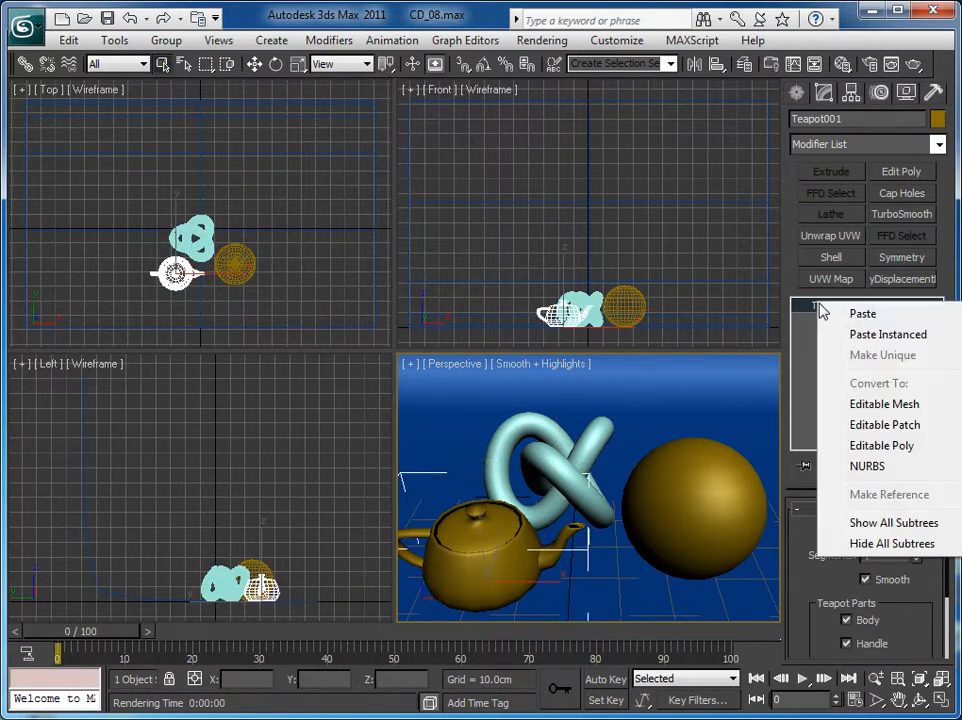
pyautogui.click(859, 314)
pyautogui.click(640, 511)
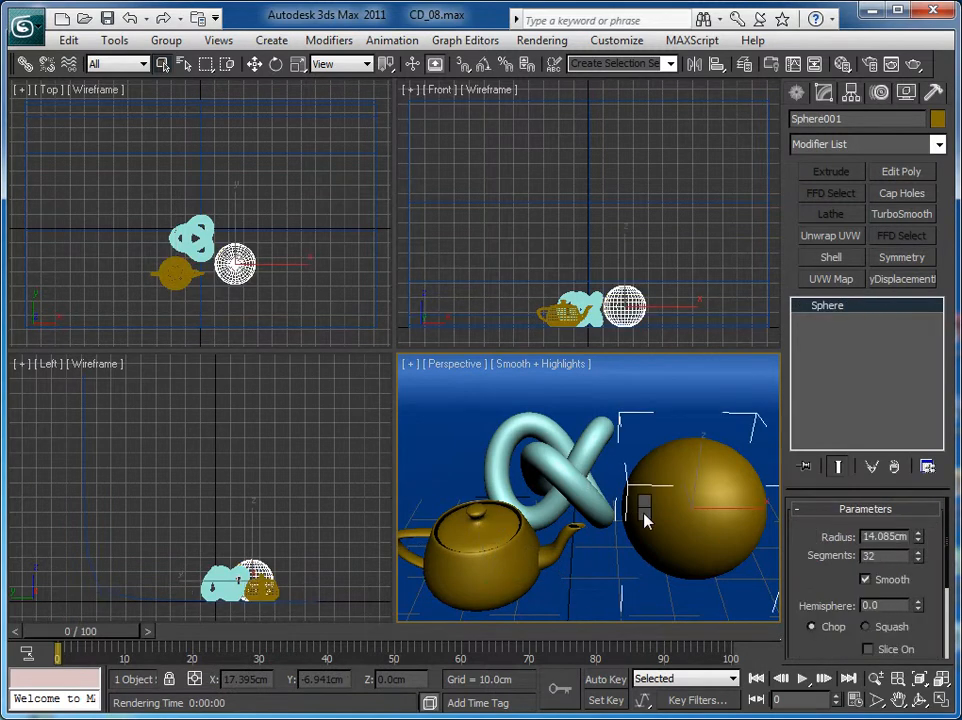
pyautogui.rightClick(813, 313)
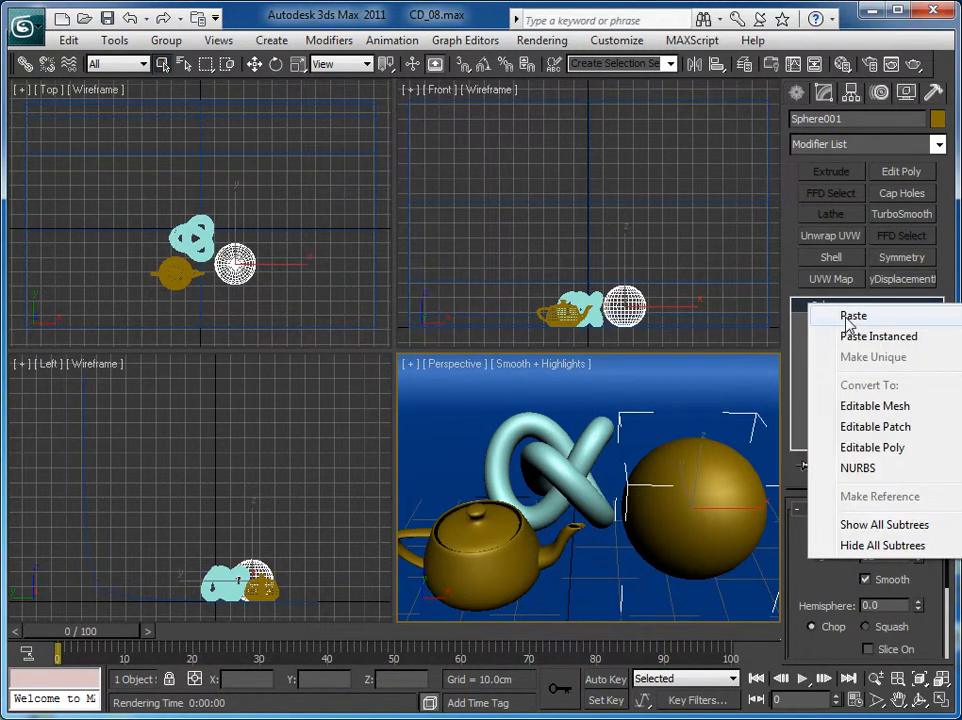
pyautogui.click(714, 271)
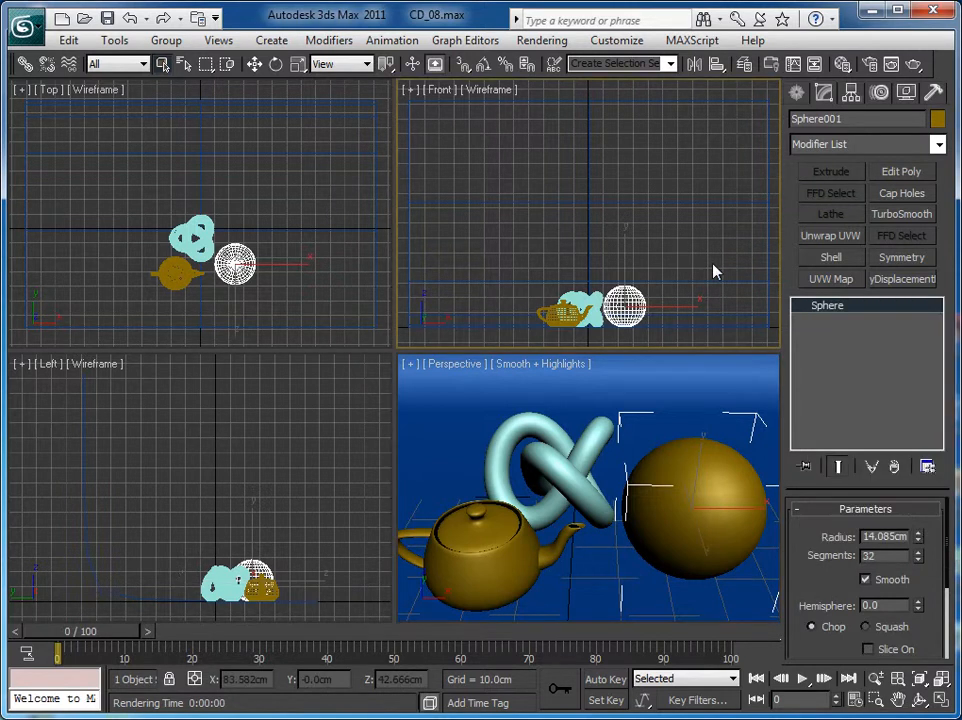
pyautogui.click(498, 546)
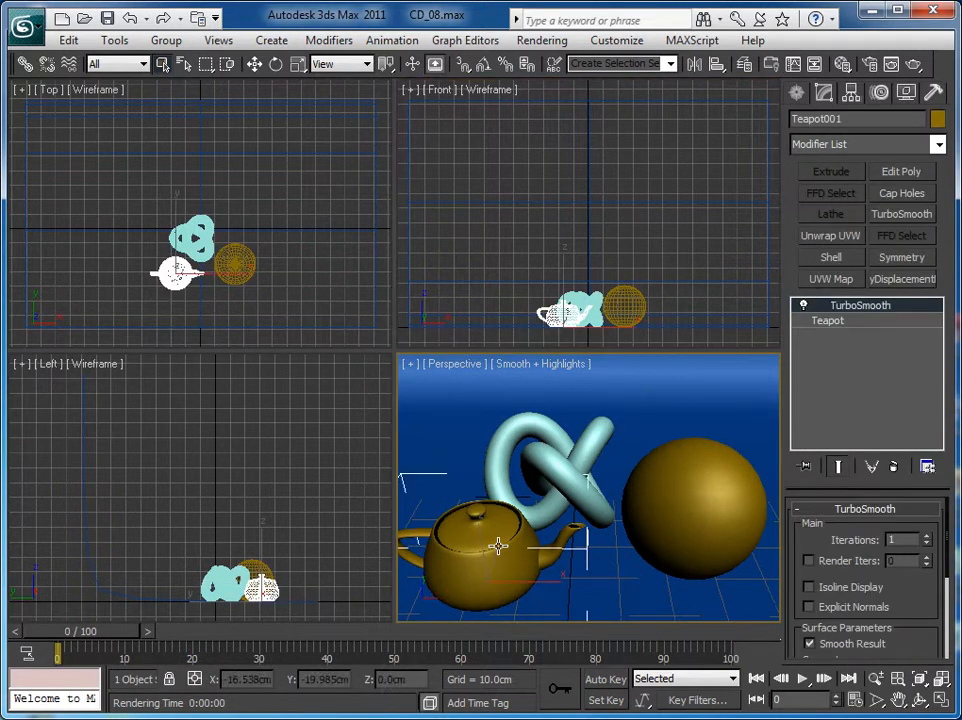
# Step: Undo the TurboSmooth pastes on the teapot and the torus knot
pyautogui.click(130, 19)
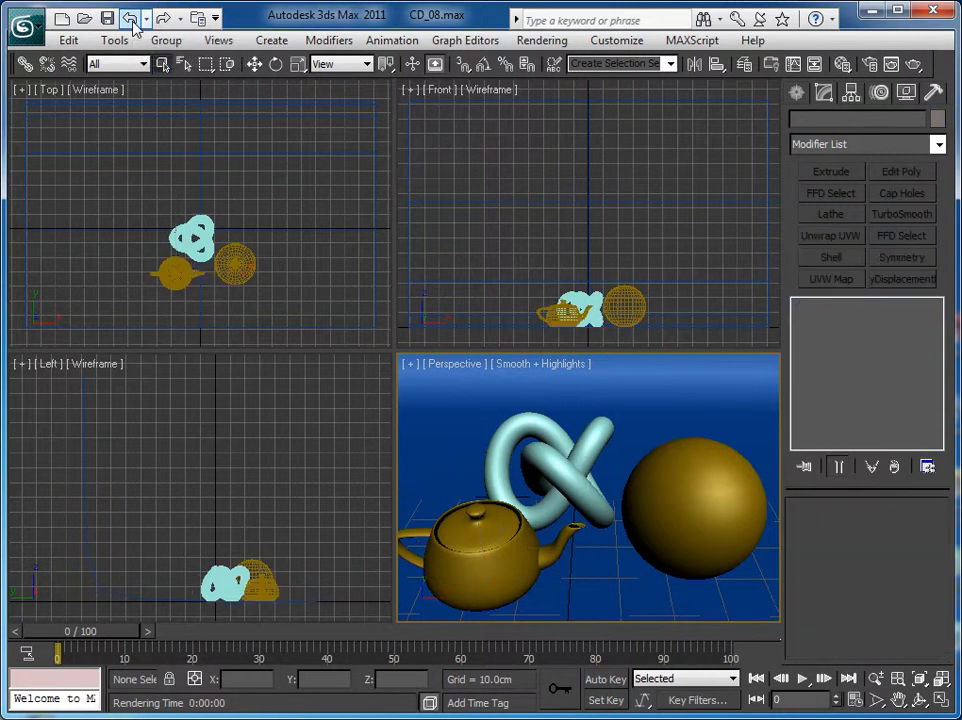
pyautogui.click(130, 19)
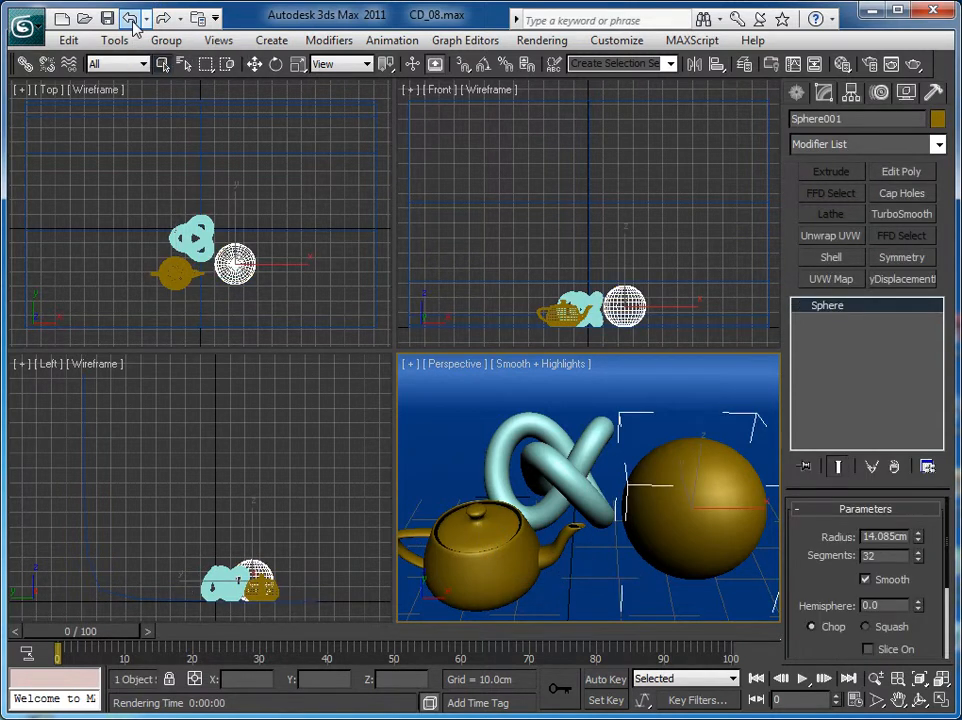
pyautogui.click(130, 19)
pyautogui.click(130, 19)
pyautogui.click(130, 19)
pyautogui.click(130, 19)
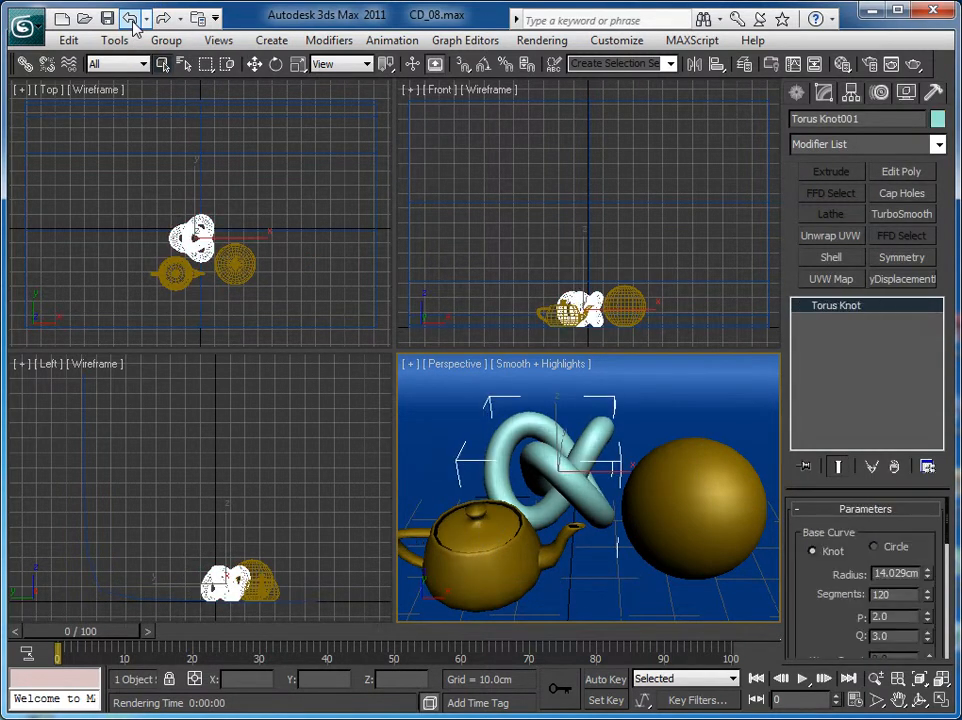
# Step: Convert the backdrop, teapot, sphere and torus knot together to Editable Poly and clear the selection
pyautogui.rightClick(825, 306)
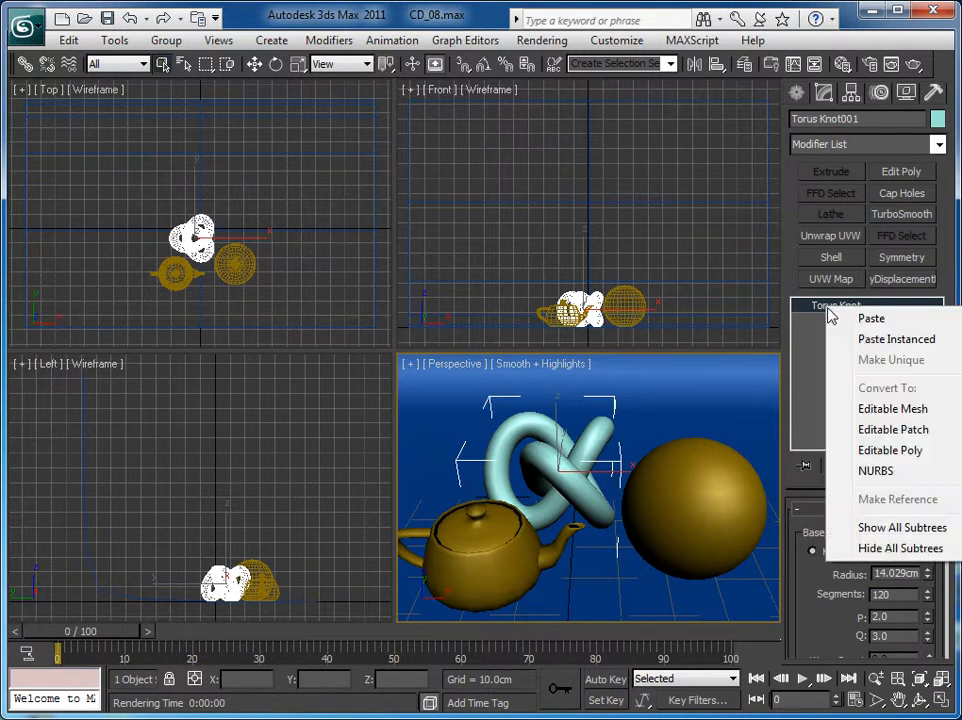
pyautogui.click(137, 338)
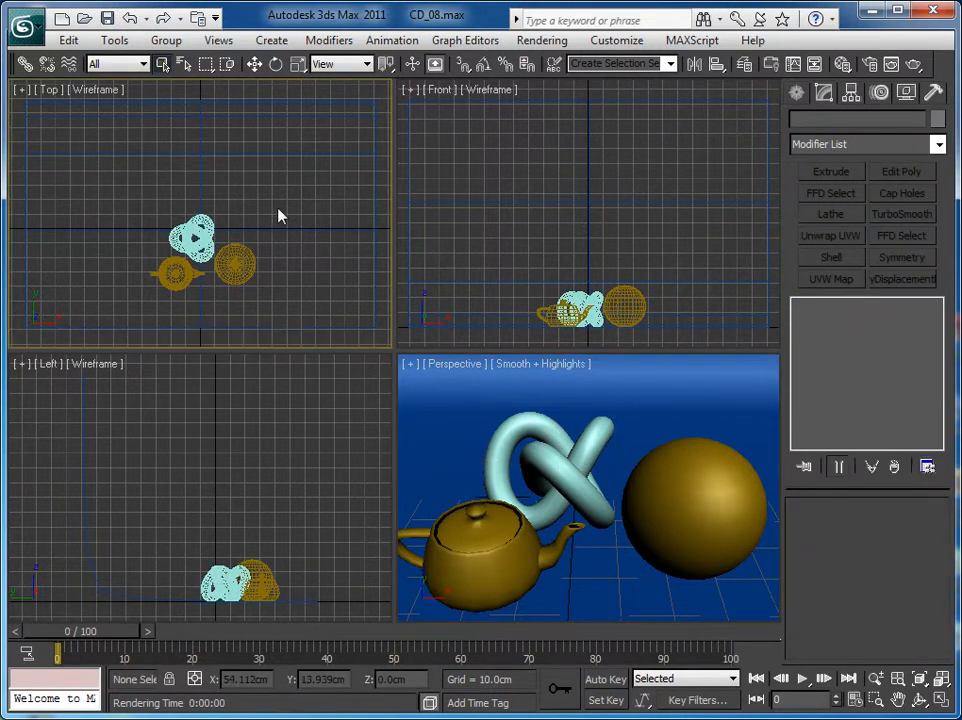
pyautogui.hotkey('ctrl', 'a')
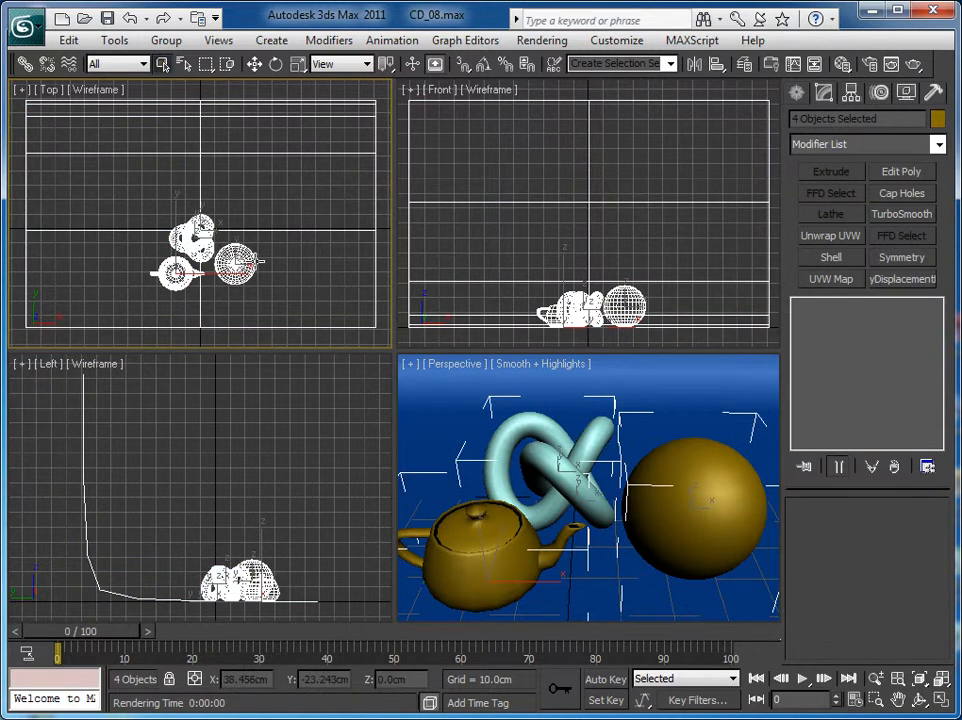
pyautogui.rightClick(257, 270)
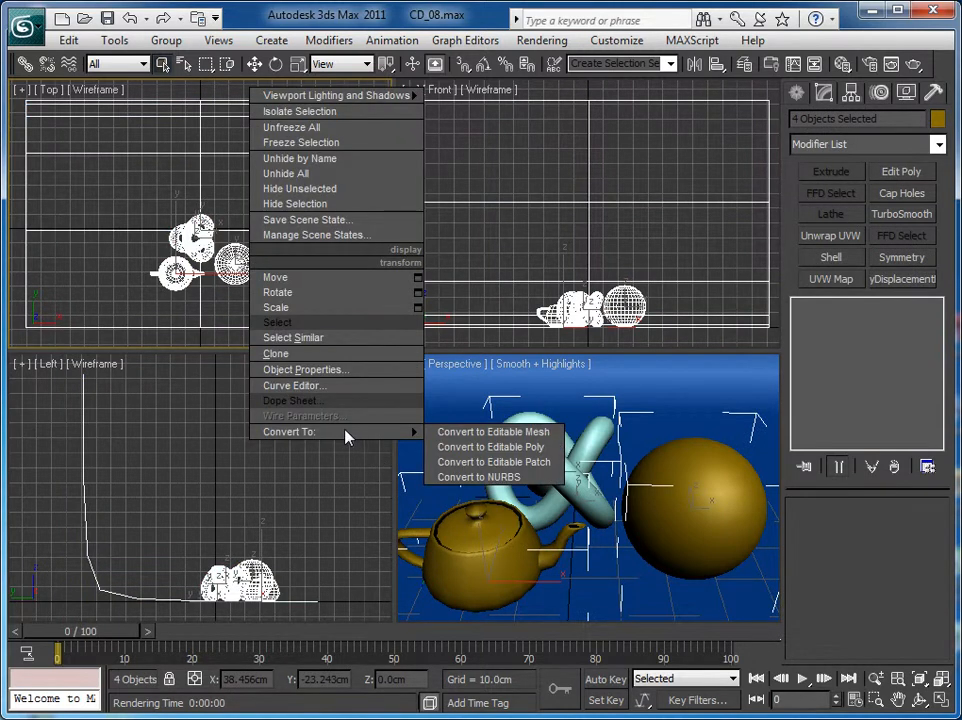
pyautogui.moveTo(303, 432)
pyautogui.click(472, 437)
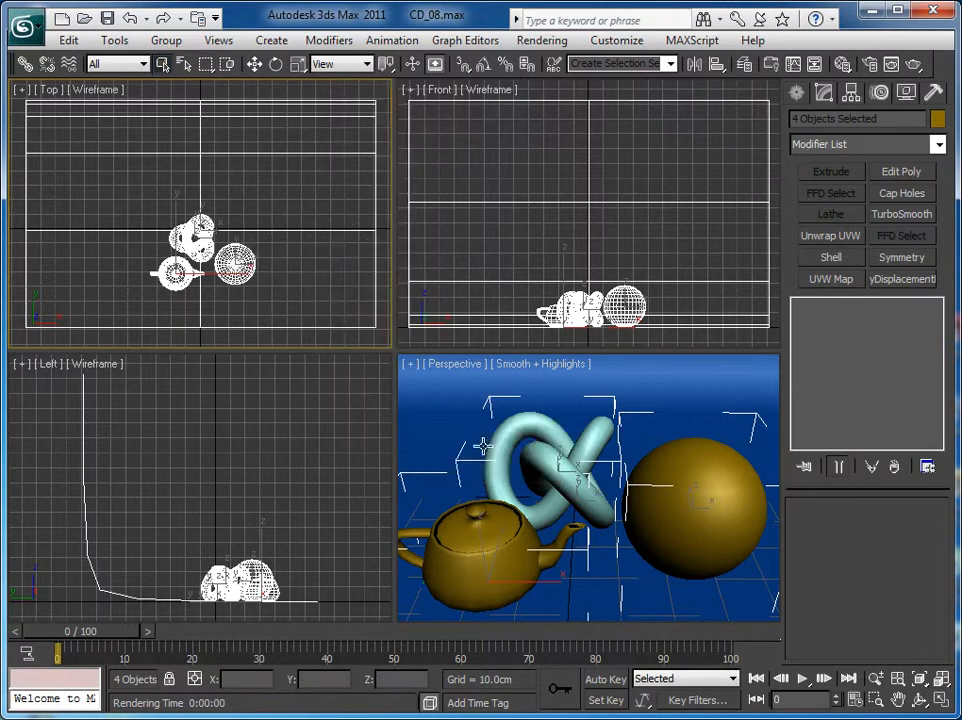
pyautogui.click(383, 314)
# Step: Apply a TurboSmooth modifier to the torus knot, then look at the modifier stacks of the teapot and the backdrop plane
pyautogui.click(563, 483)
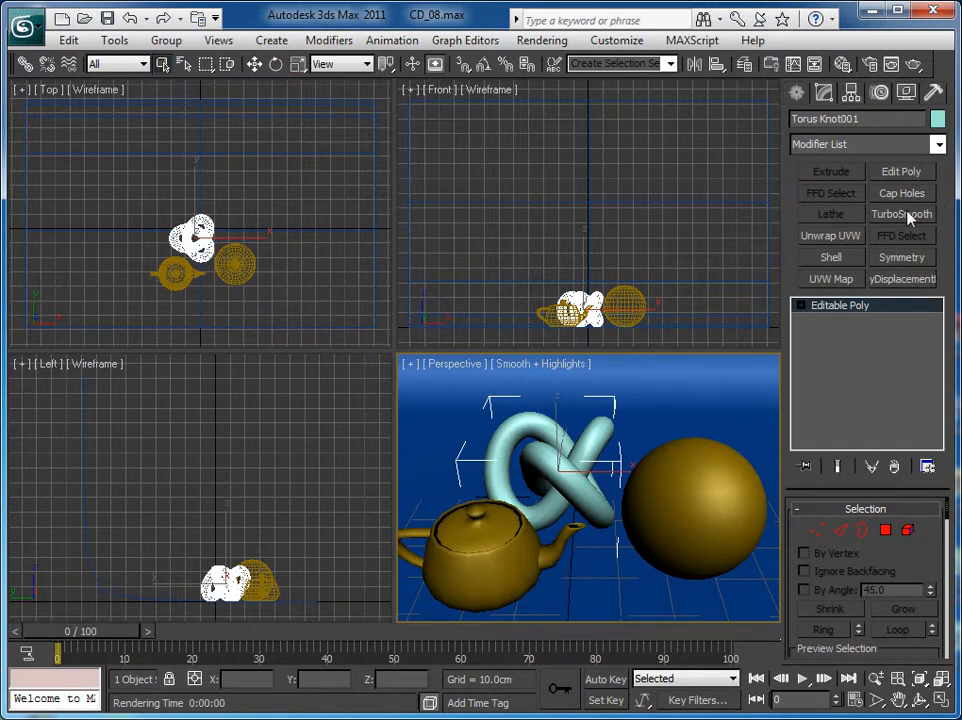
pyautogui.click(938, 144)
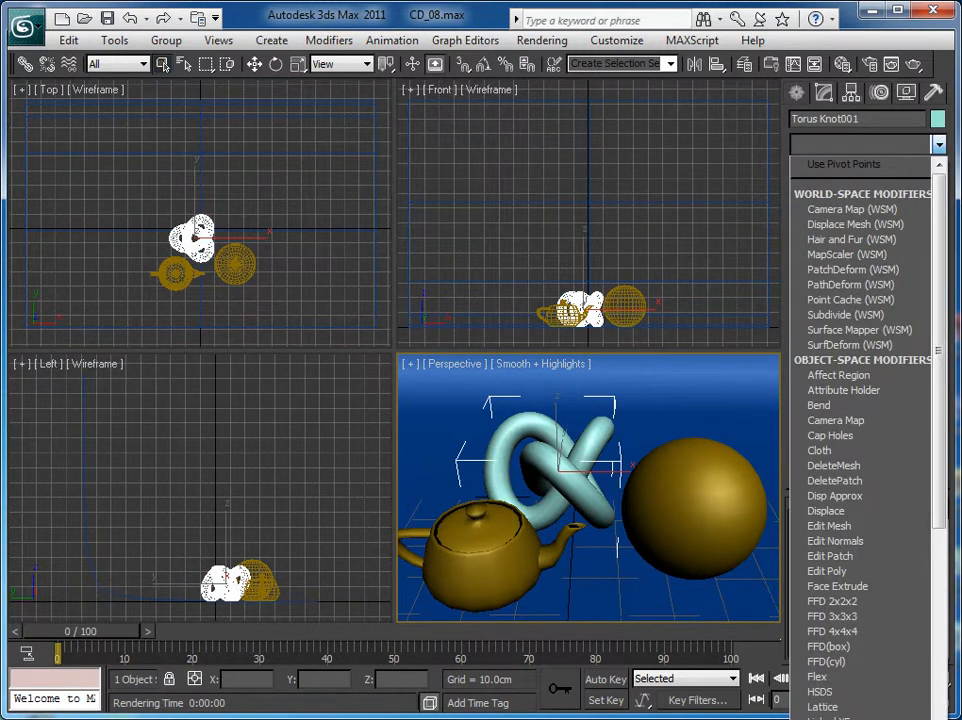
pyautogui.scroll(-20, 818, 633)
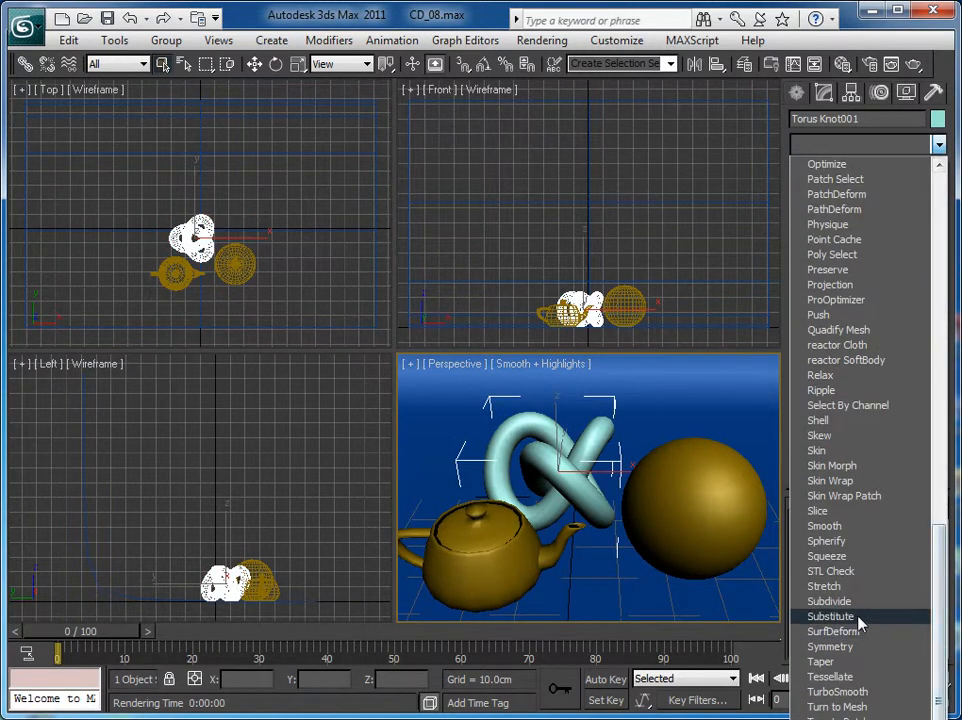
pyautogui.click(836, 692)
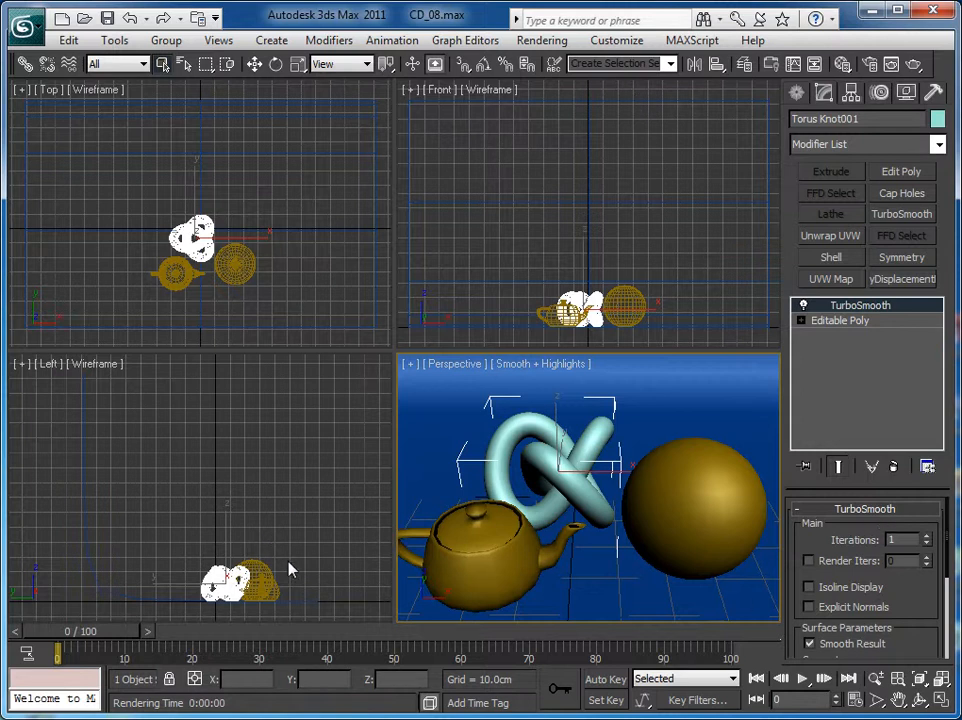
pyautogui.click(522, 538)
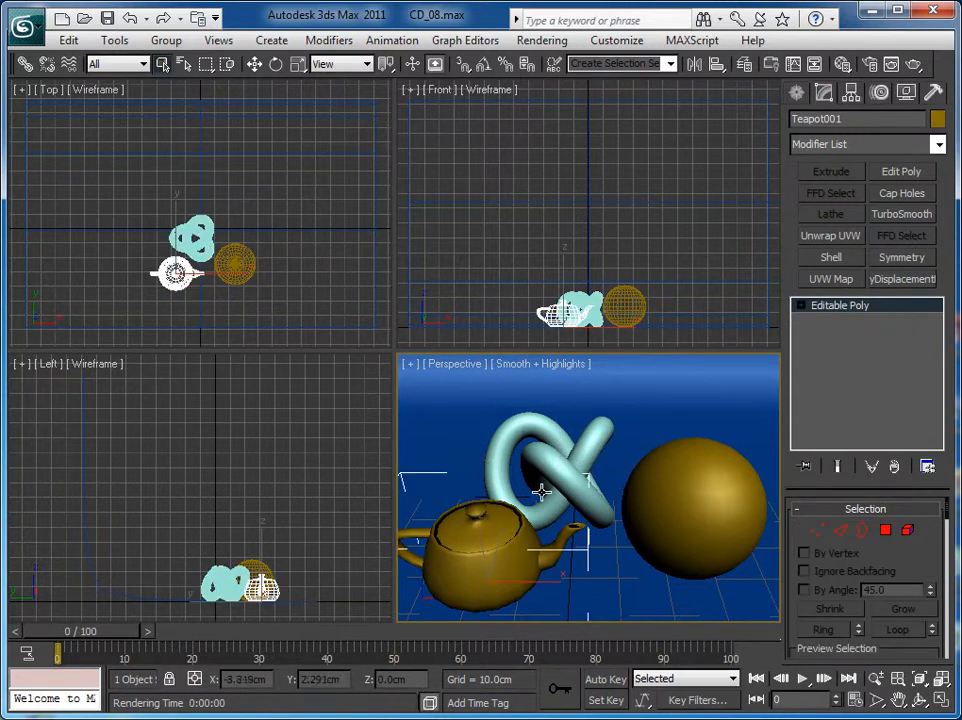
pyautogui.click(452, 414)
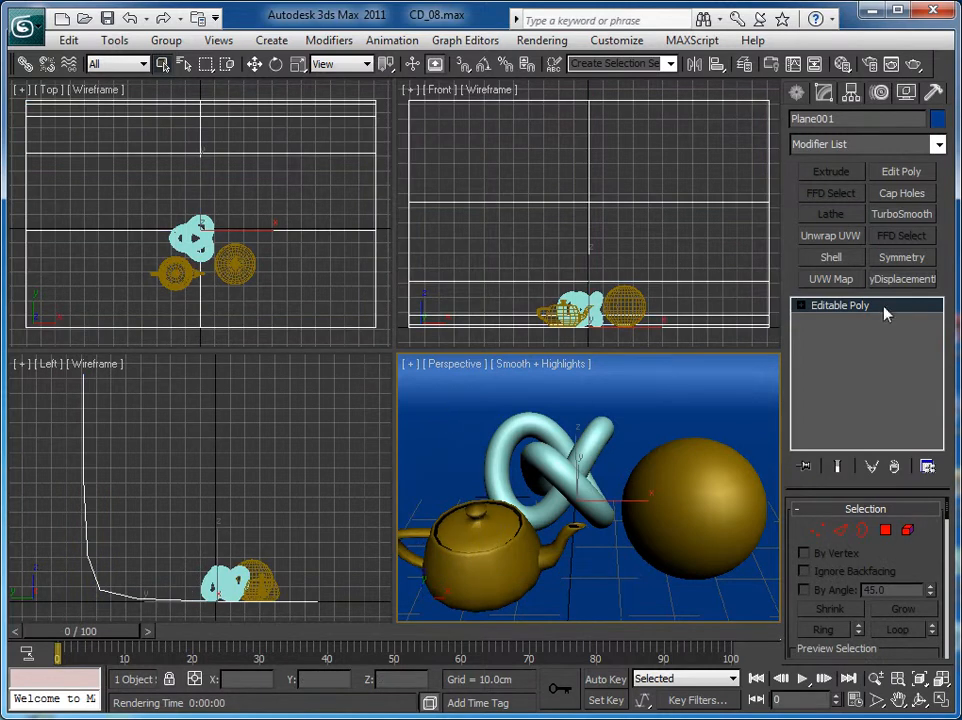
# Step: Copy the torus knot's TurboSmooth modifier and paste it onto the teapot and the sphere
pyautogui.click(575, 468)
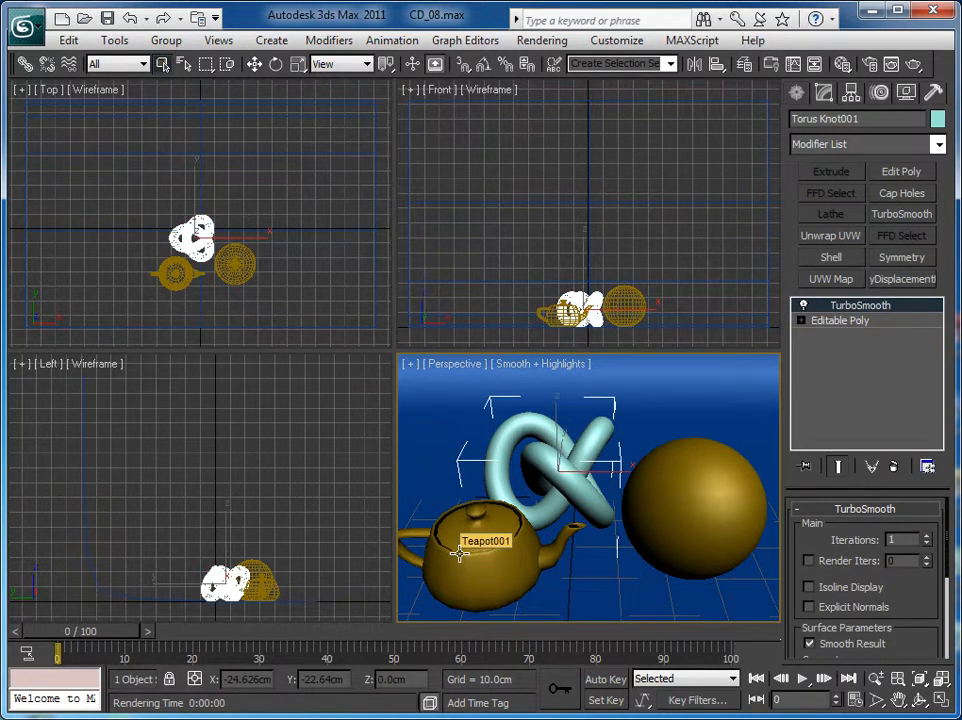
pyautogui.rightClick(855, 316)
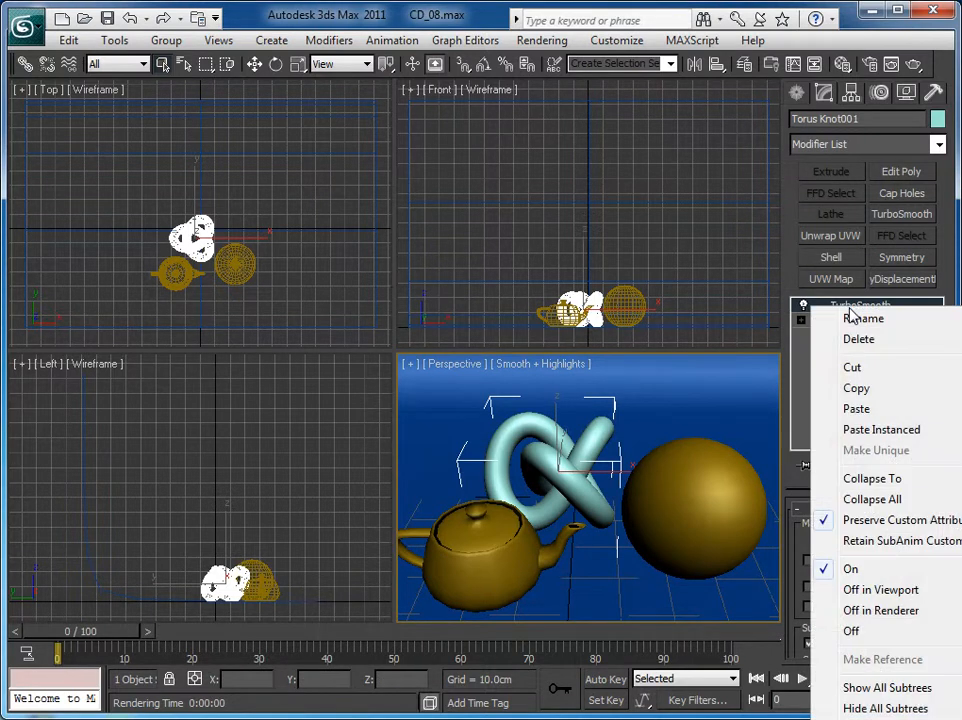
pyautogui.click(865, 391)
pyautogui.click(499, 541)
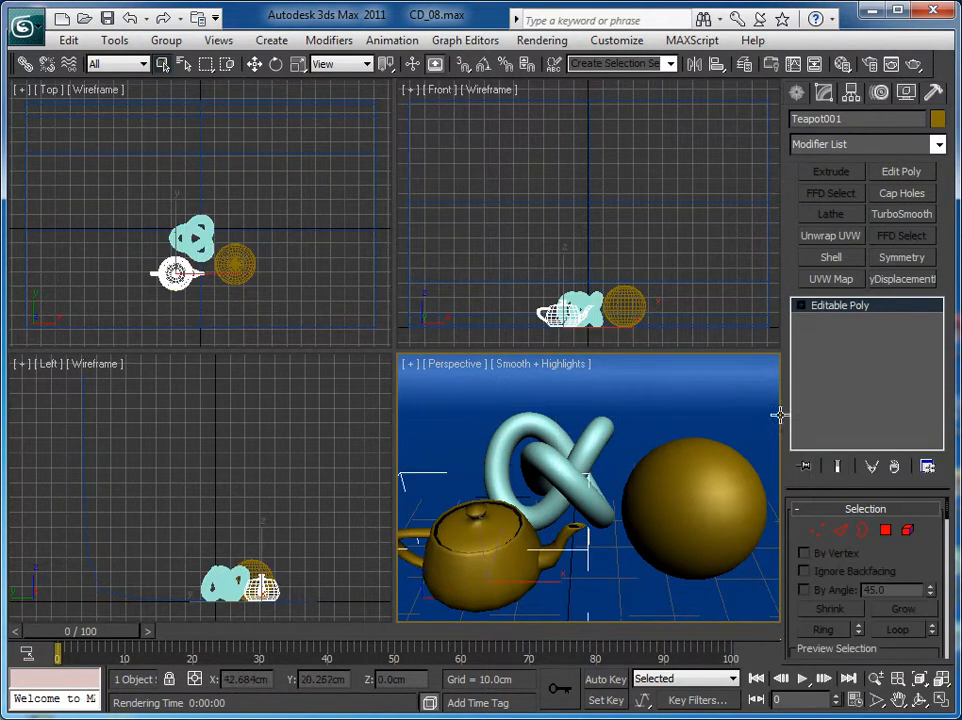
pyautogui.rightClick(845, 306)
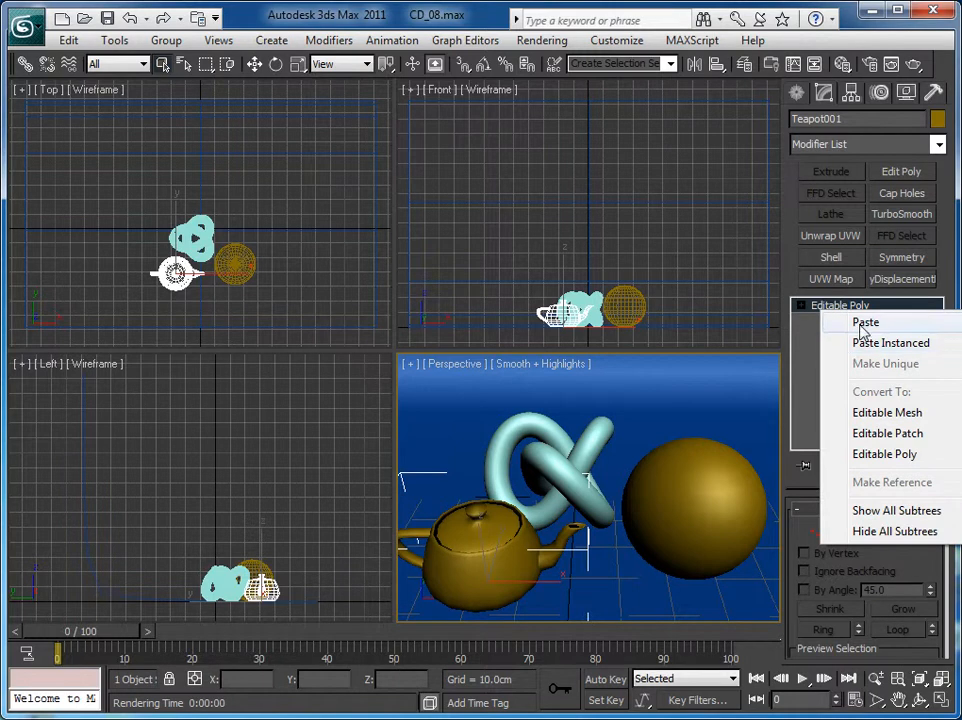
pyautogui.click(862, 321)
pyautogui.click(638, 519)
pyautogui.rightClick(842, 308)
pyautogui.click(865, 314)
# Step: Select the backdrop plane and examine its curved profile in the Left view
pyautogui.click(711, 401)
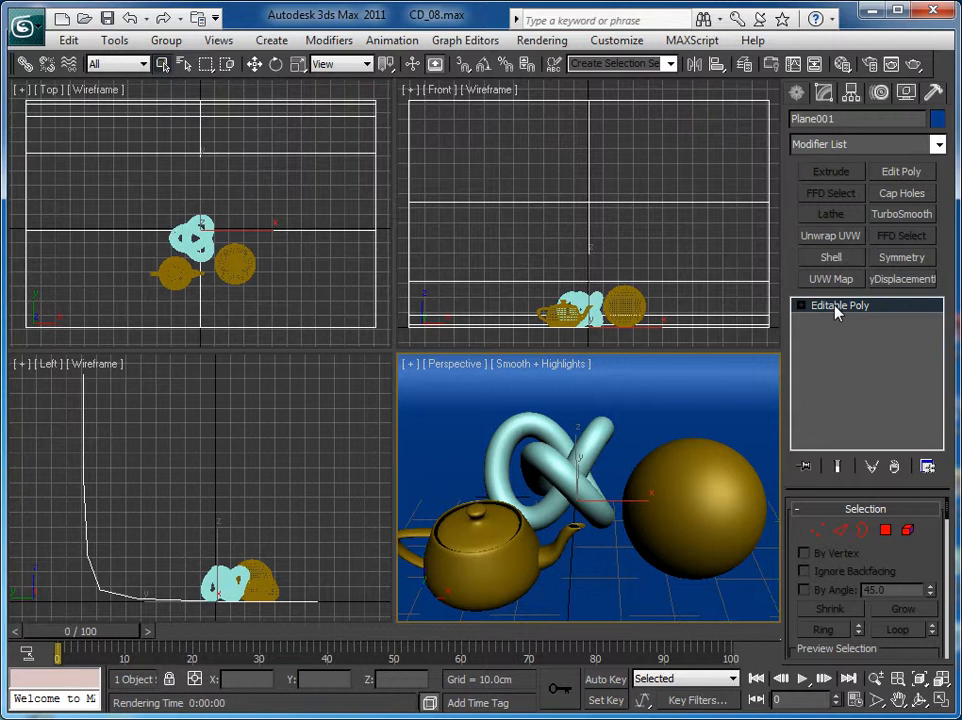
pyautogui.click(161, 438)
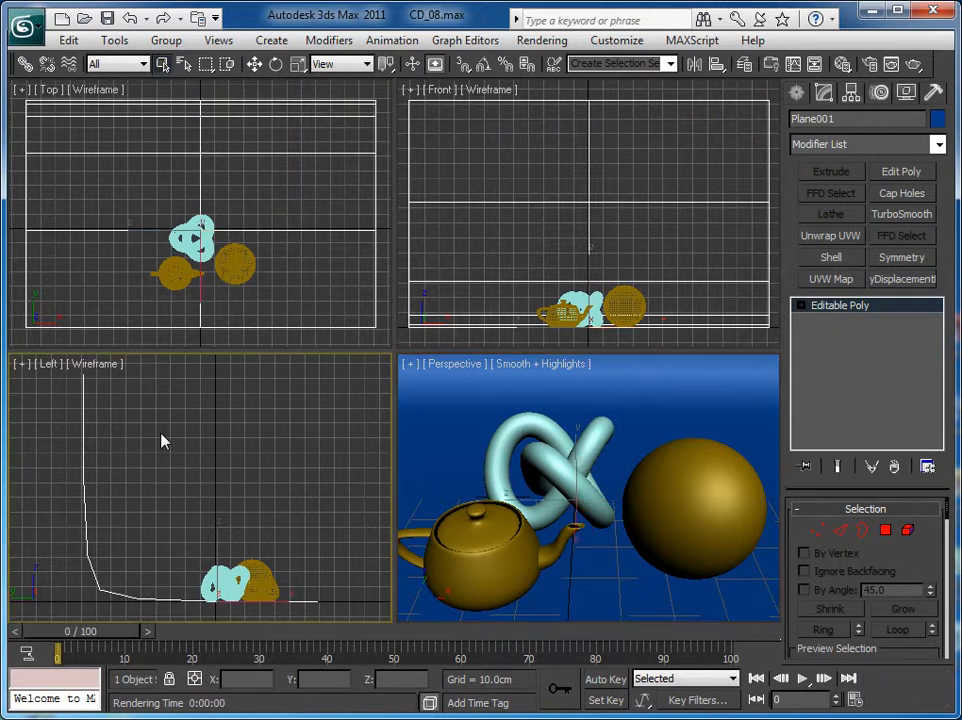
pyautogui.click(85, 530)
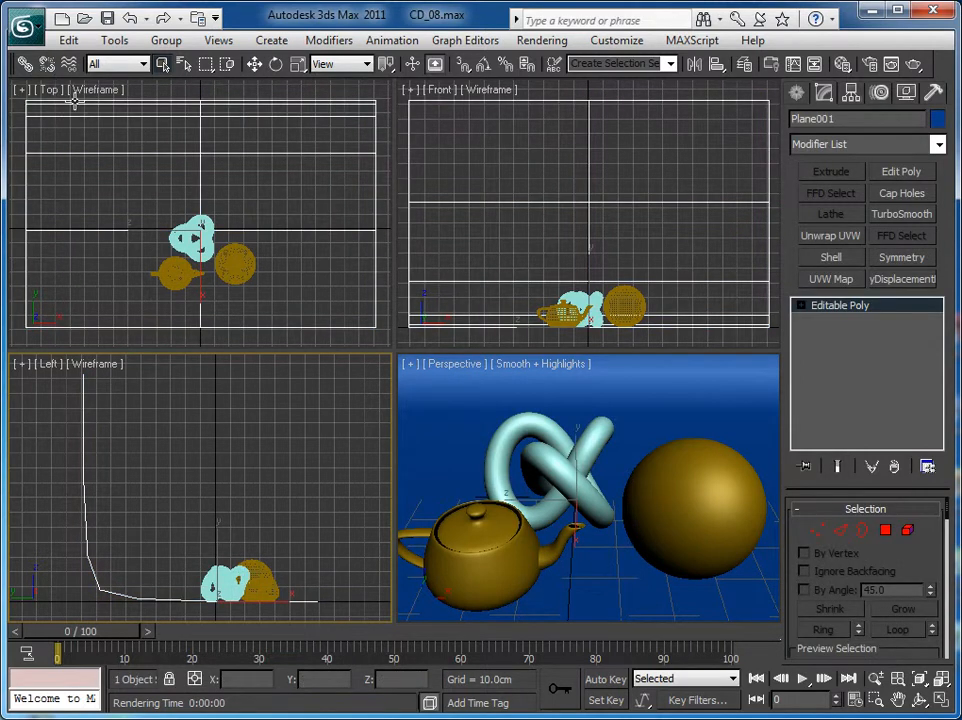
# Step: Undo the TurboSmooth modifiers on the sphere, teapot and torus knot, back to the plain Editable Poly objects
pyautogui.click(129, 19)
pyautogui.click(129, 19)
pyautogui.click(129, 19)
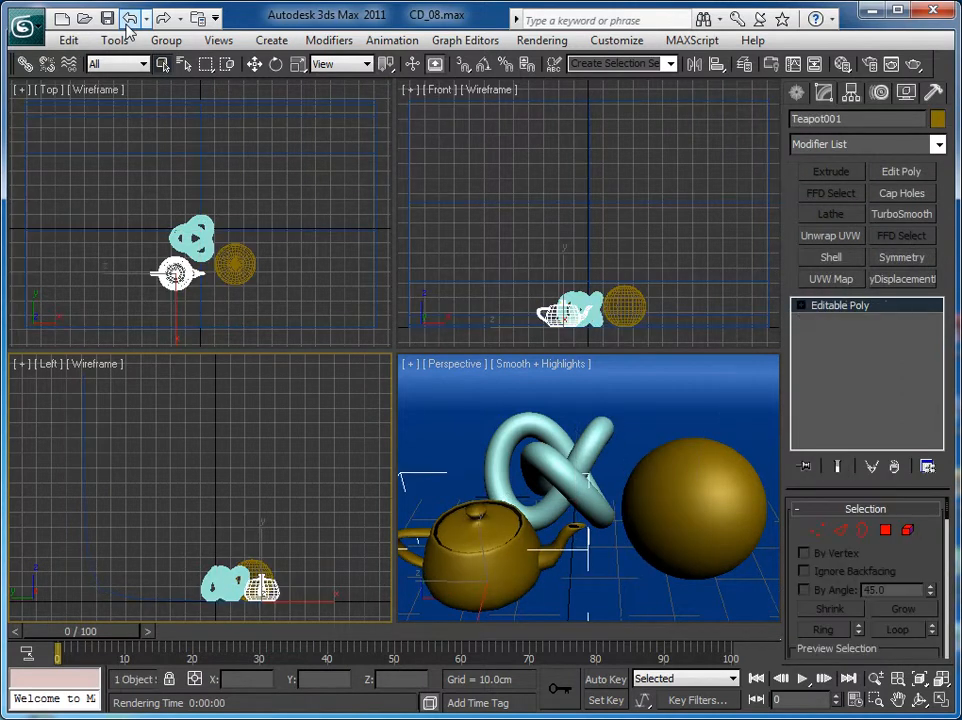
pyautogui.click(128, 20)
pyautogui.click(128, 20)
pyautogui.click(128, 20)
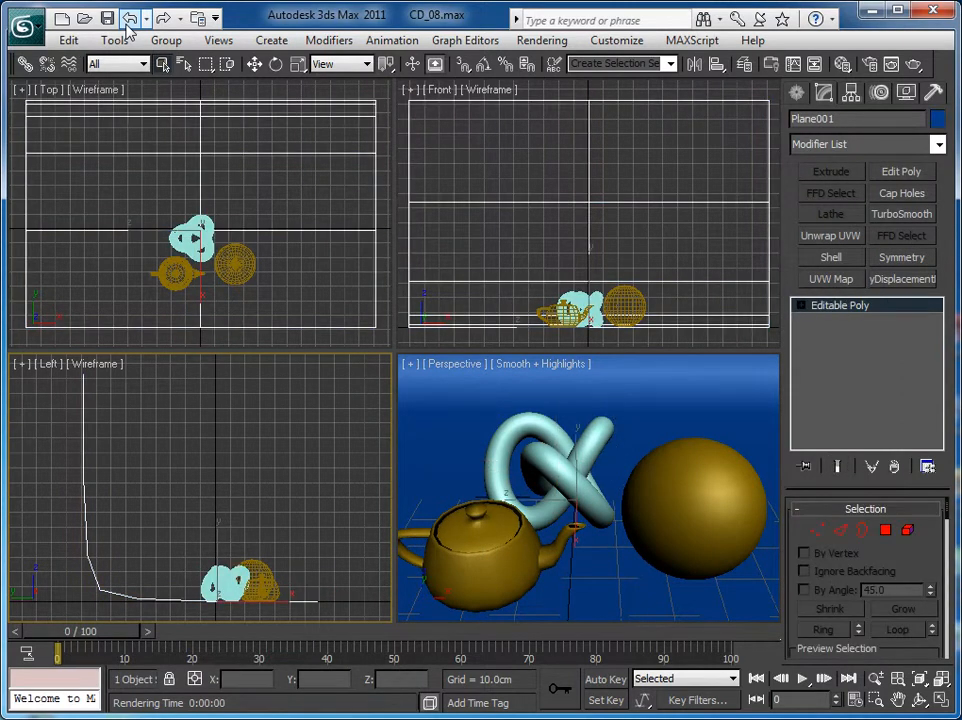
pyautogui.click(128, 20)
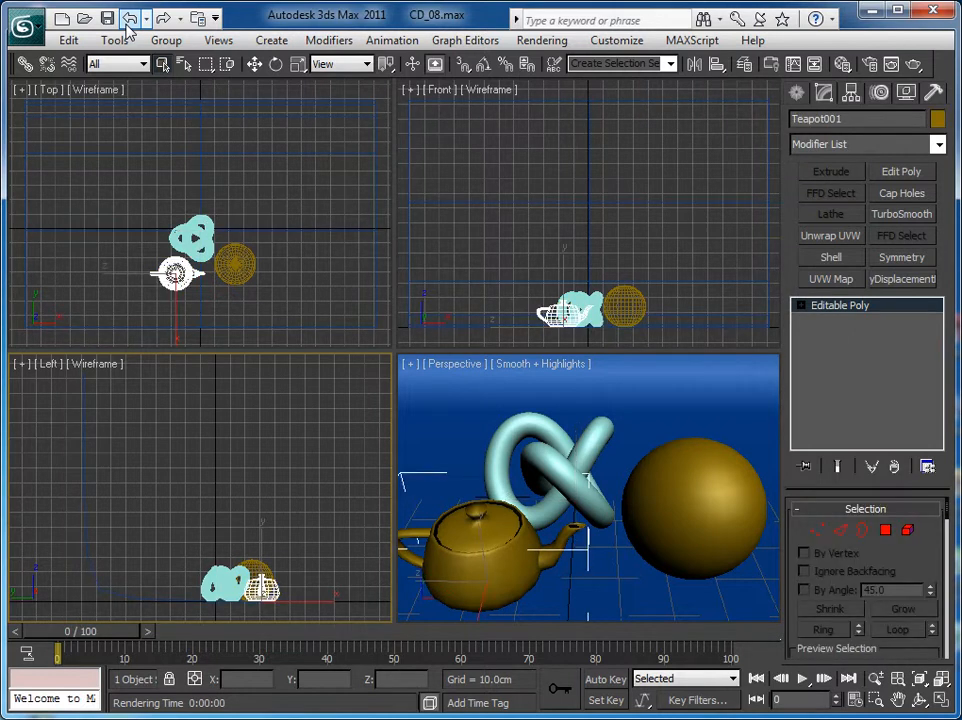
pyautogui.click(128, 20)
pyautogui.click(128, 20)
pyautogui.click(128, 20)
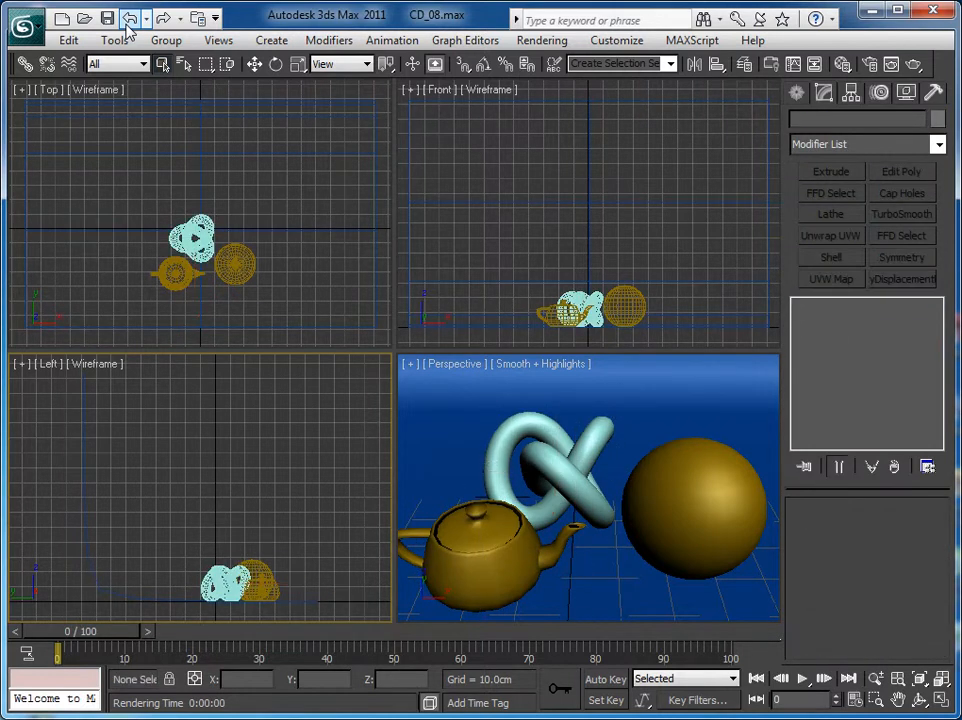
# Step: Select the backdrop plane with a selection region across its upright part in the Left view
pyautogui.moveTo(51, 469); pyautogui.dragTo(126, 472)
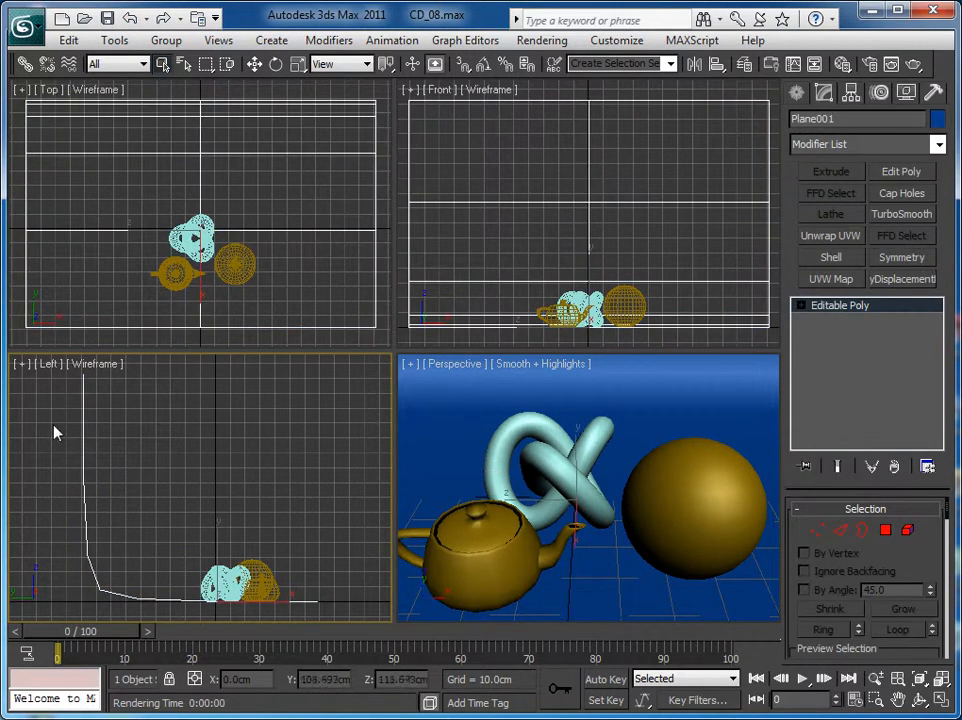
pyautogui.moveTo(71, 451); pyautogui.dragTo(113, 491)
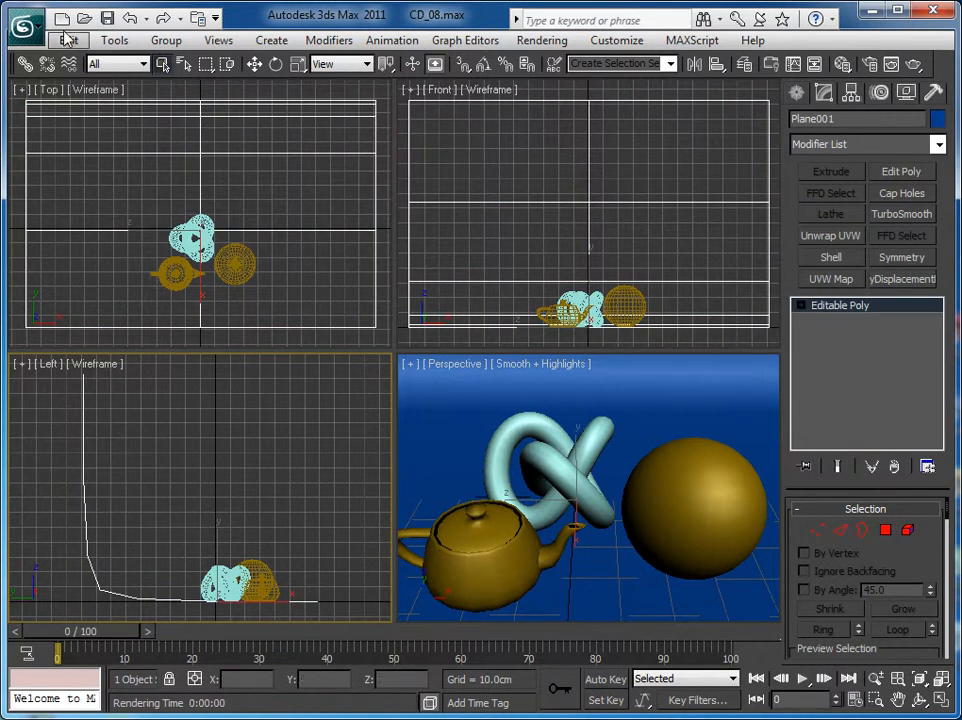
pyautogui.click(130, 19)
pyautogui.moveTo(54, 438); pyautogui.dragTo(122, 488)
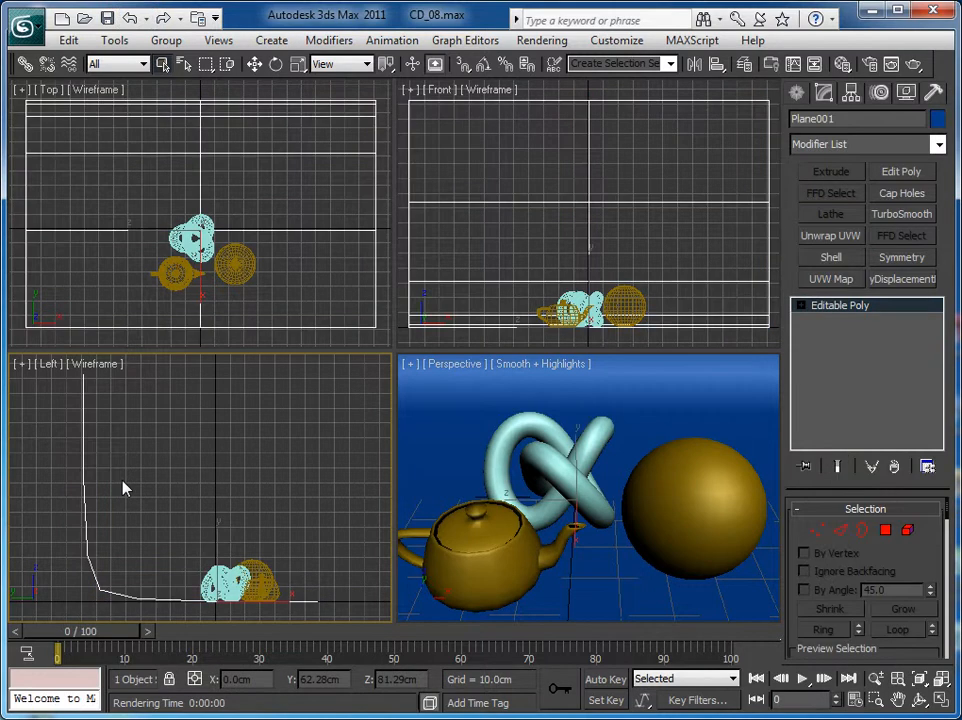
pyautogui.moveTo(60, 438); pyautogui.dragTo(116, 473)
# Step: Render the Left view, render again from the Perspective view, and close the rendered frame
pyautogui.click(913, 64)
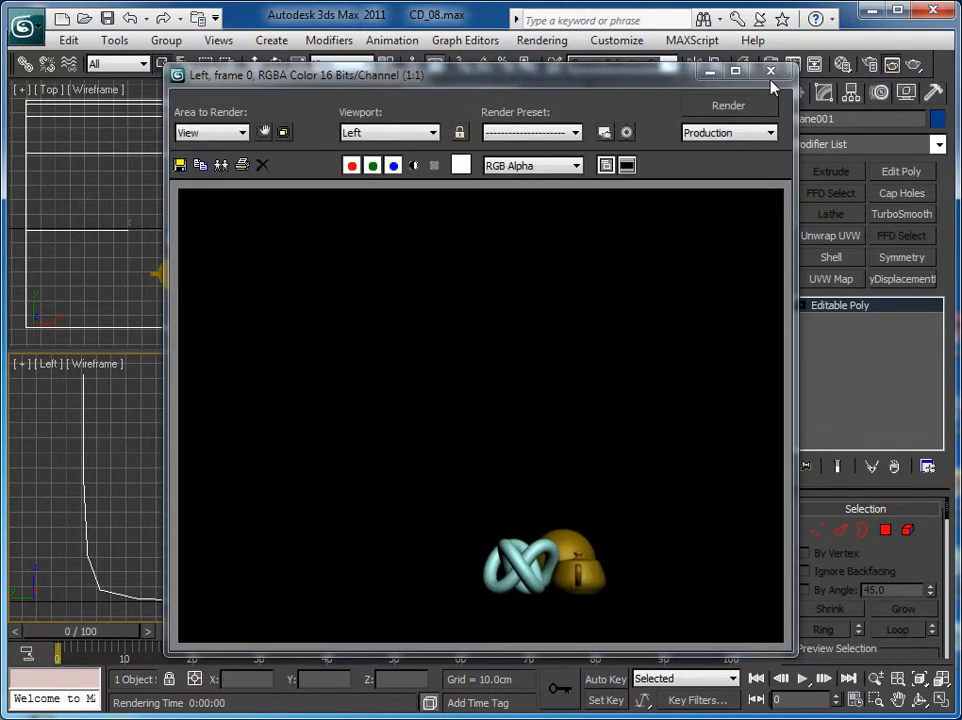
pyautogui.click(424, 135)
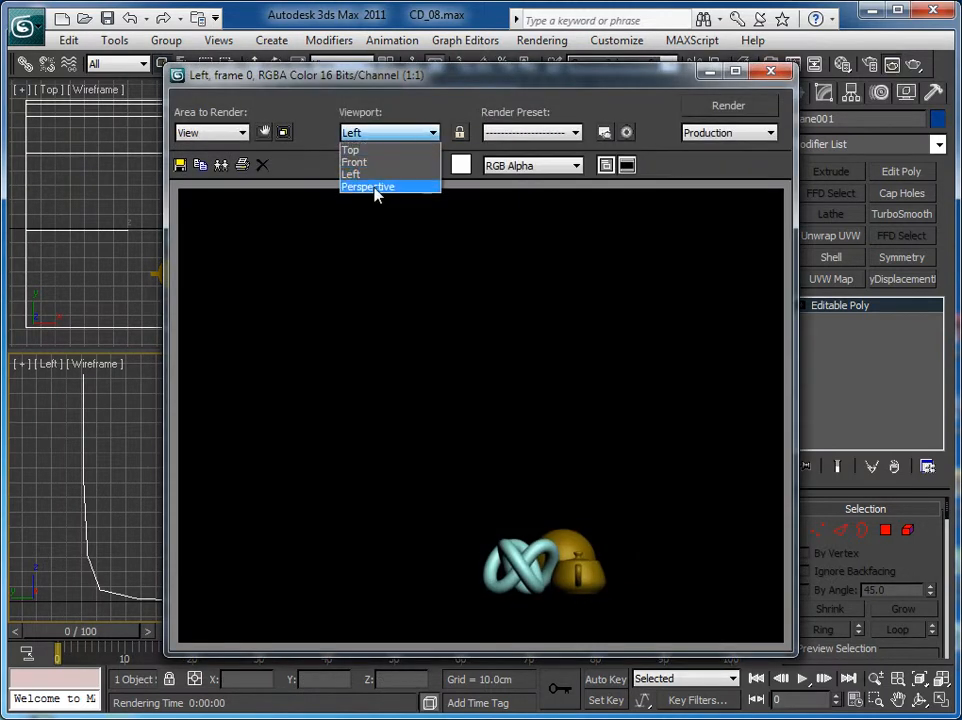
pyautogui.click(375, 187)
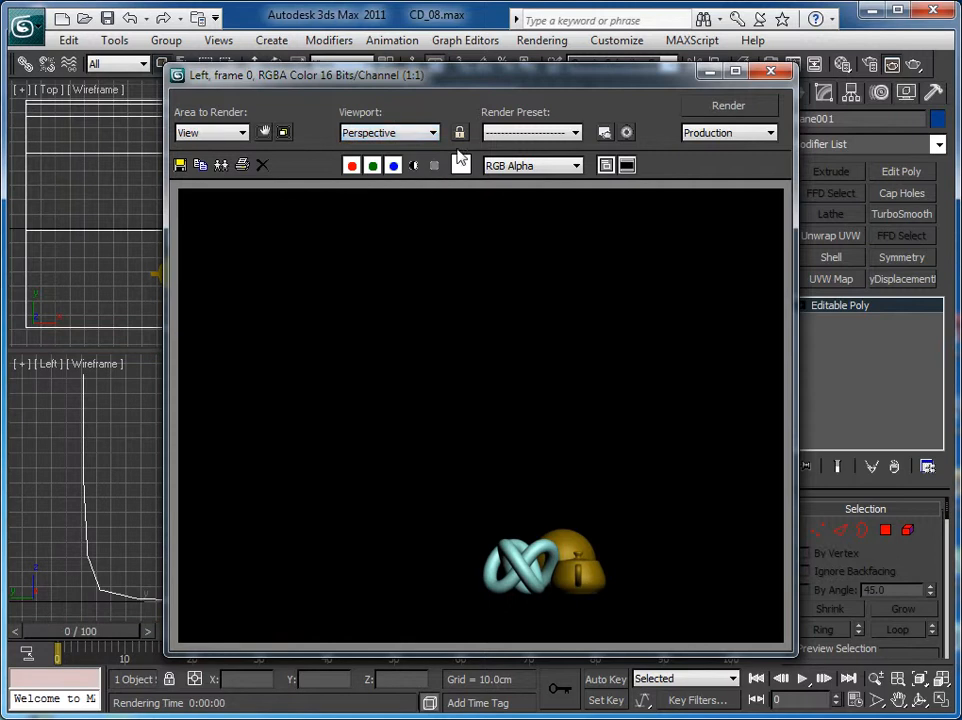
pyautogui.click(728, 106)
pyautogui.click(777, 71)
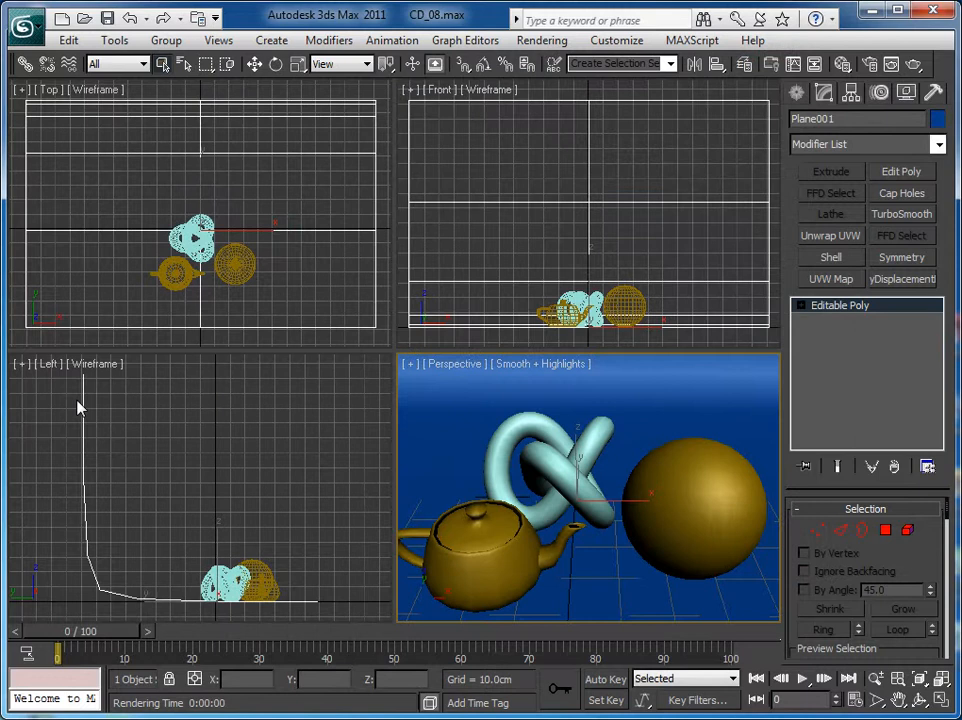
# Step: Apply a TurboSmooth modifier to the backdrop plane and enable Isoline Display
pyautogui.click(127, 414)
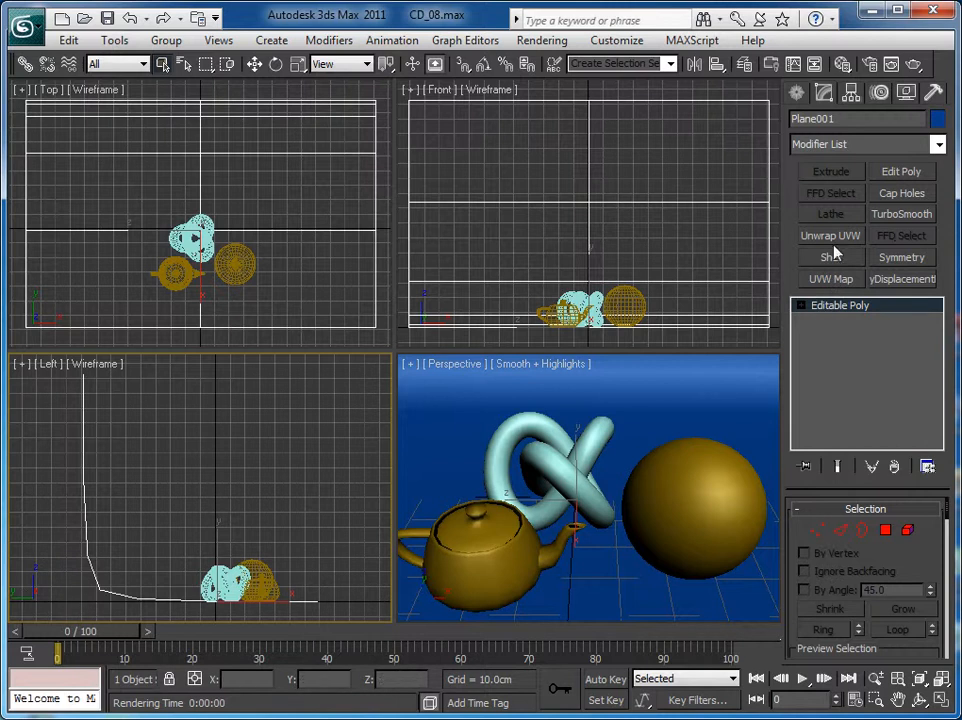
pyautogui.click(876, 146)
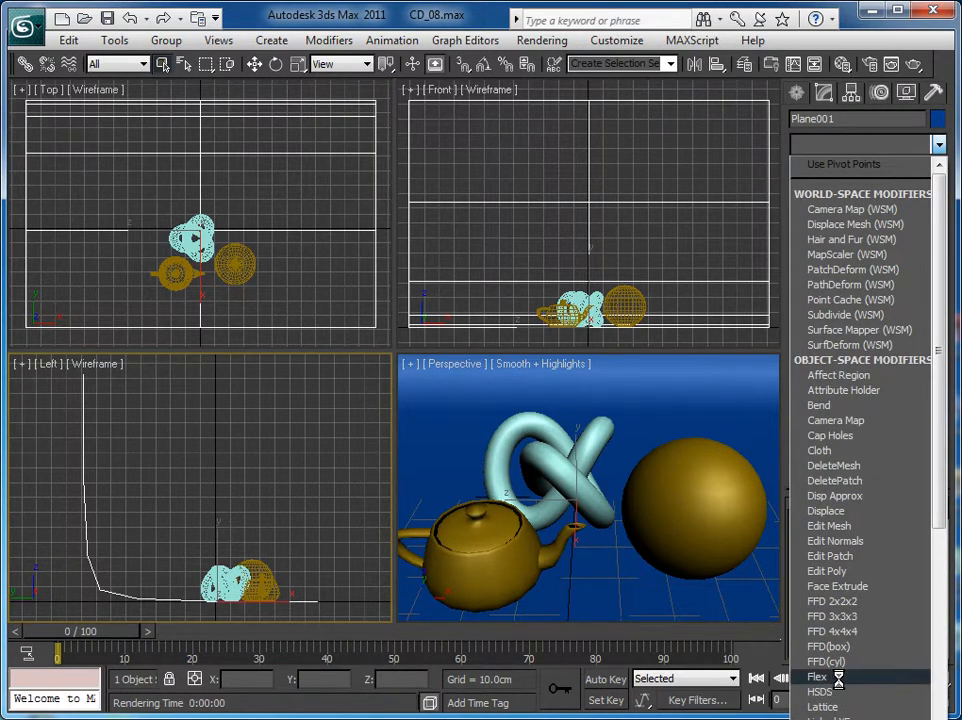
pyautogui.scroll(-15, 919, 631)
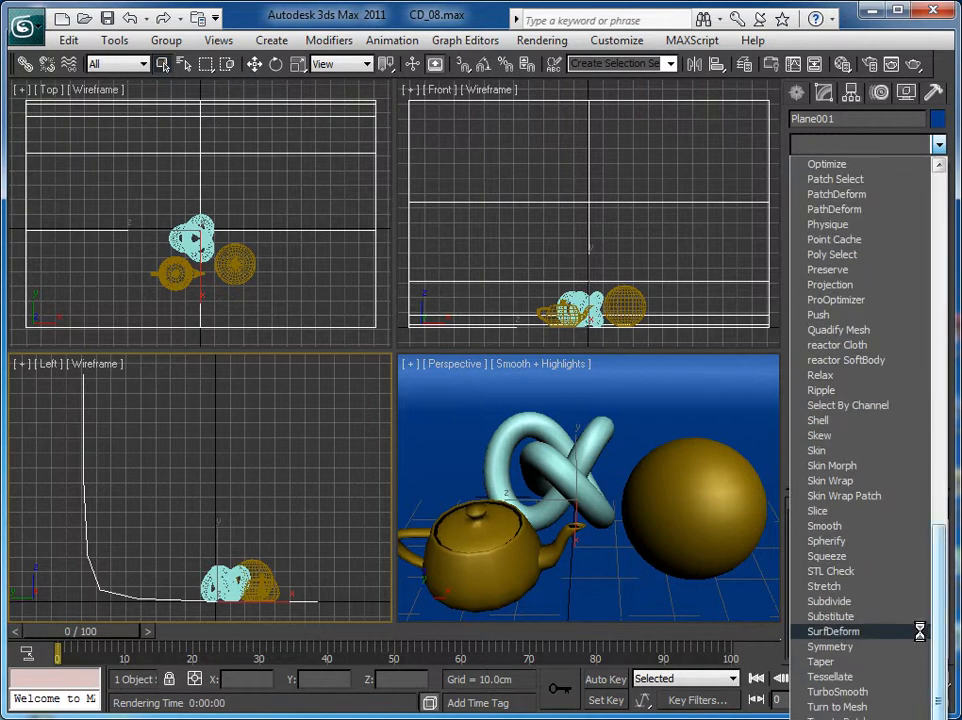
pyautogui.click(836, 692)
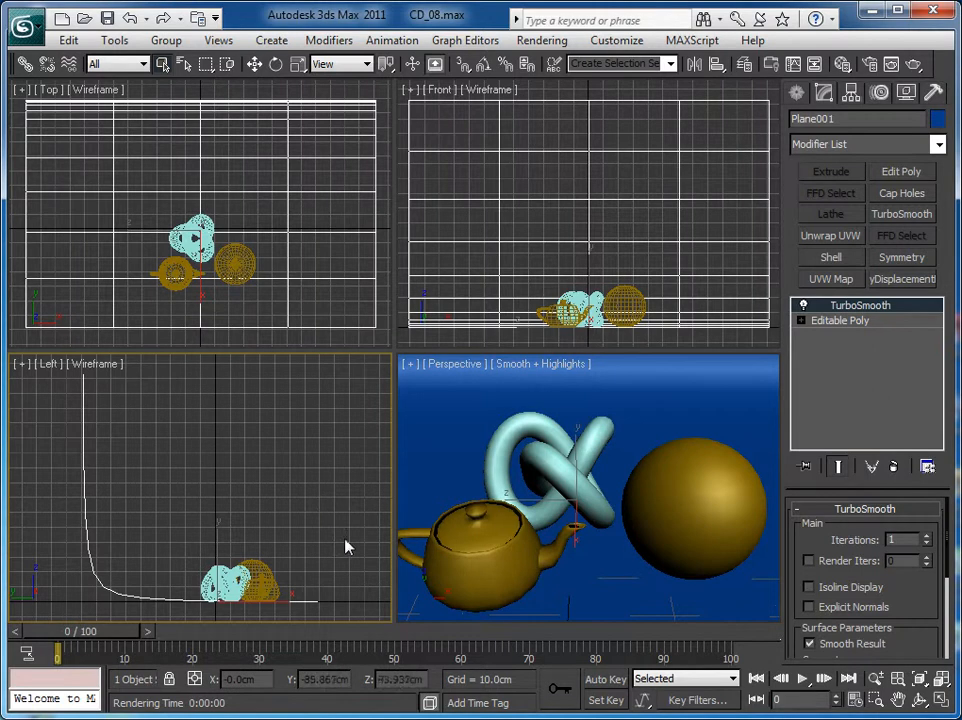
pyautogui.click(839, 590)
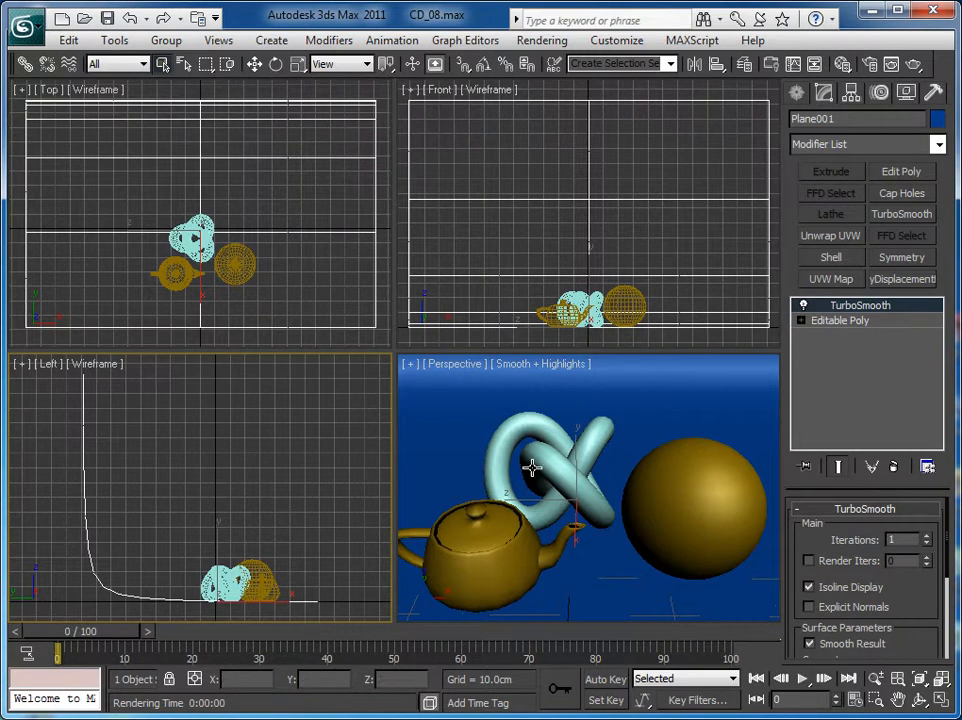
# Step: Copy the backdrop plane's TurboSmooth modifier and paste it onto the sphere
pyautogui.click(516, 541)
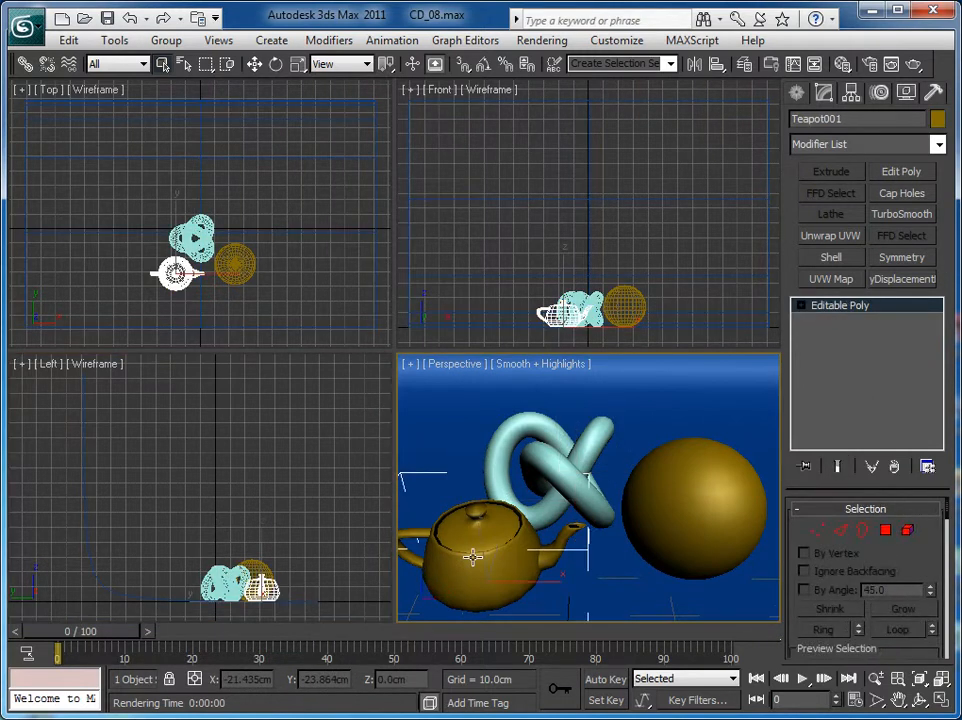
pyautogui.click(688, 490)
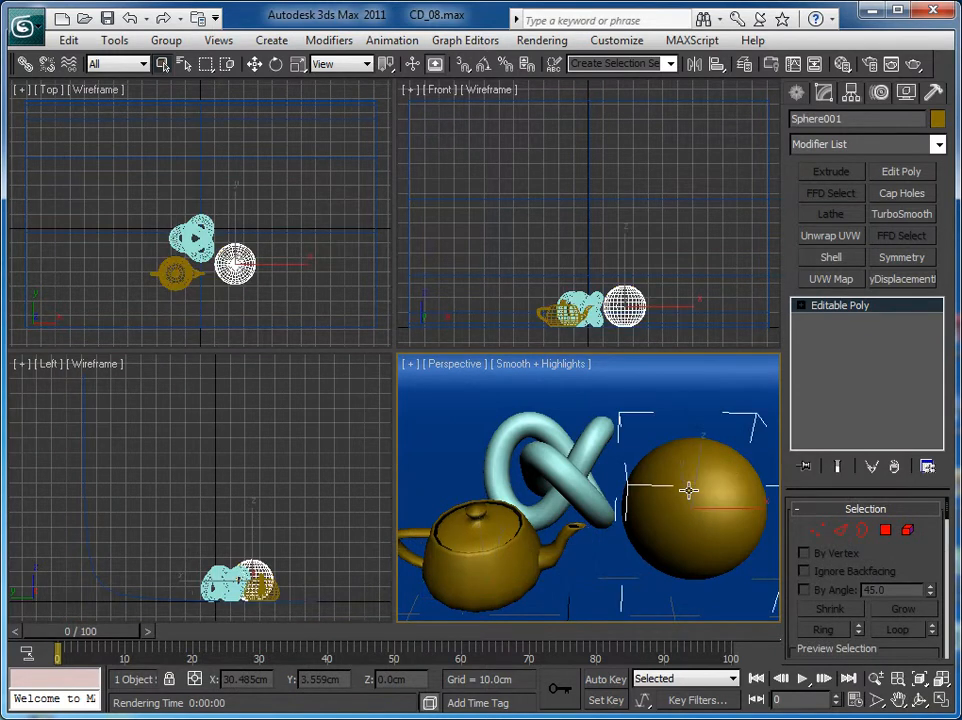
pyautogui.click(444, 434)
pyautogui.rightClick(866, 304)
pyautogui.click(820, 388)
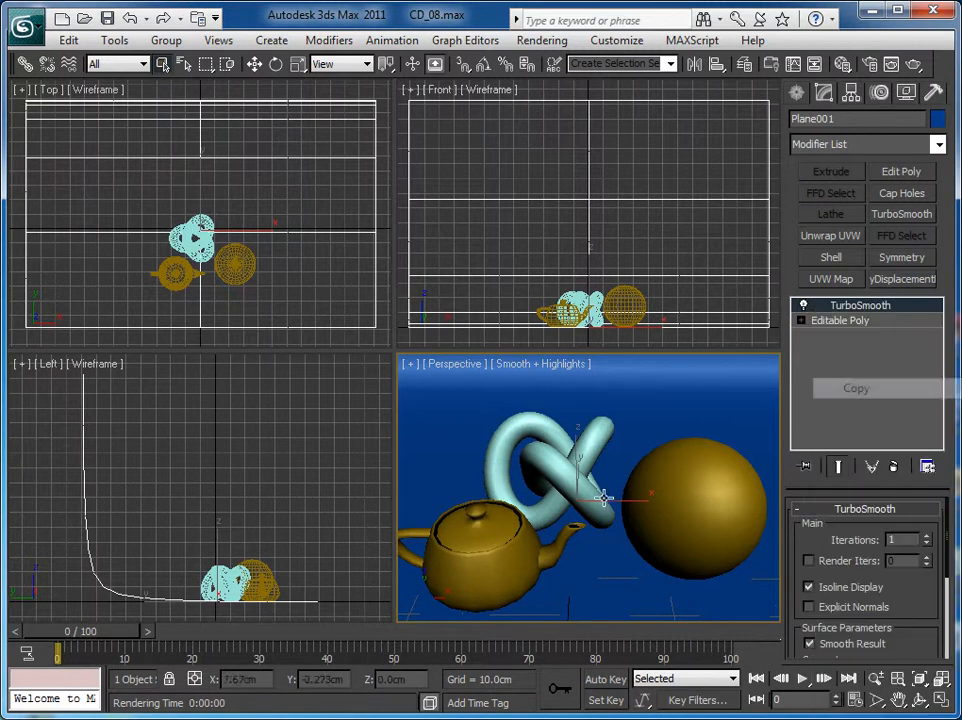
pyautogui.click(648, 502)
pyautogui.rightClick(827, 310)
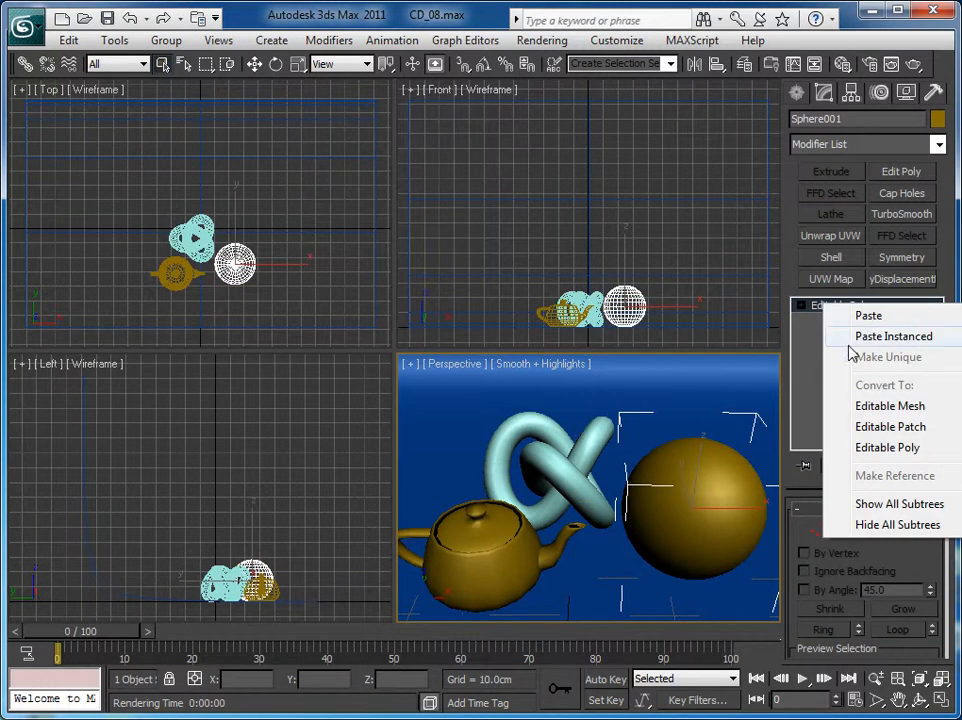
pyautogui.click(866, 315)
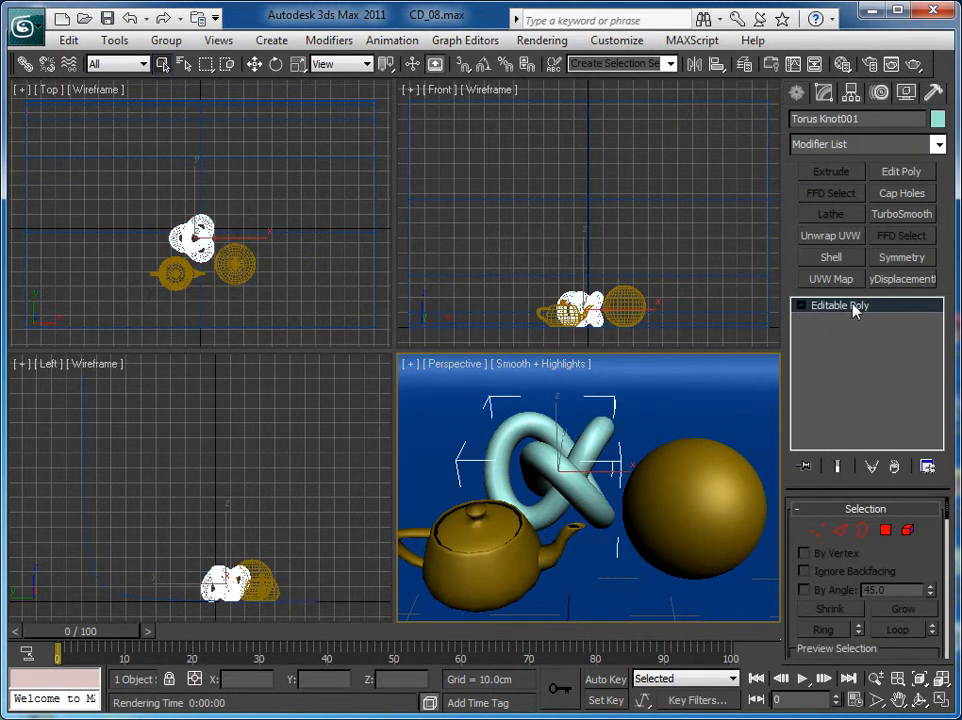
# Step: Paste the copied TurboSmooth modifier onto the torus knot and the teapot, and test-render the Perspective view
pyautogui.rightClick(855, 309)
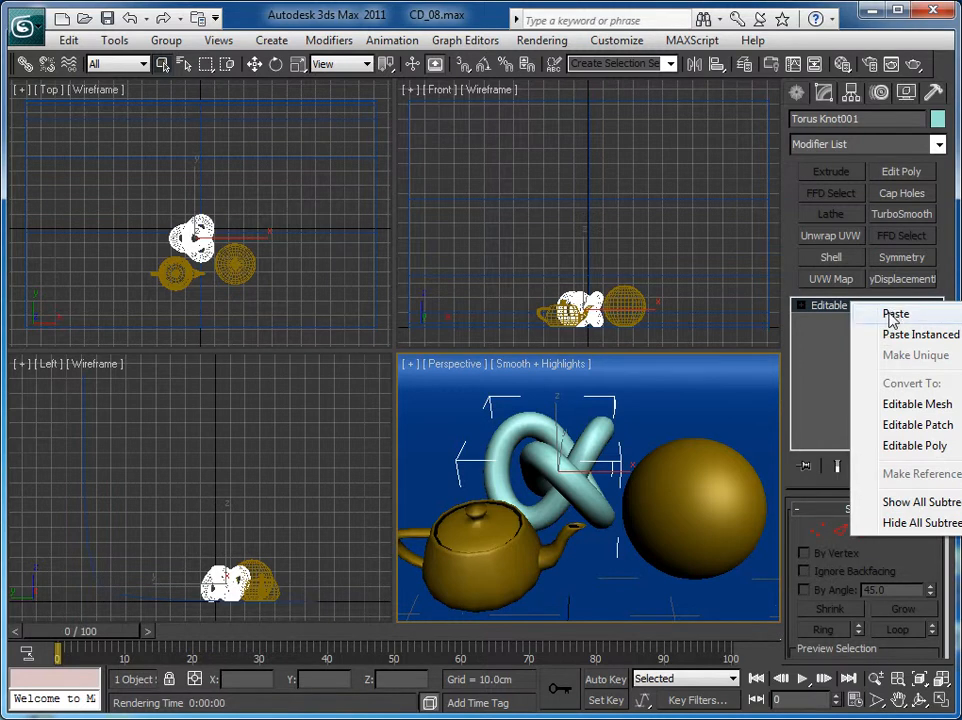
pyautogui.click(893, 316)
pyautogui.click(515, 545)
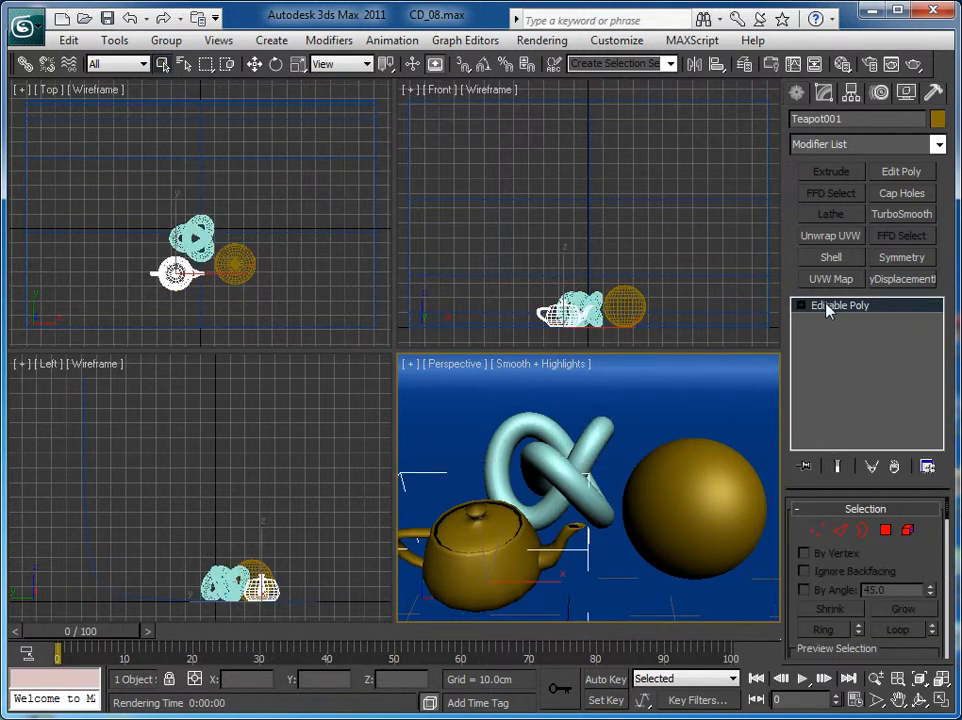
pyautogui.click(270, 525)
pyautogui.click(444, 563)
pyautogui.rightClick(480, 554)
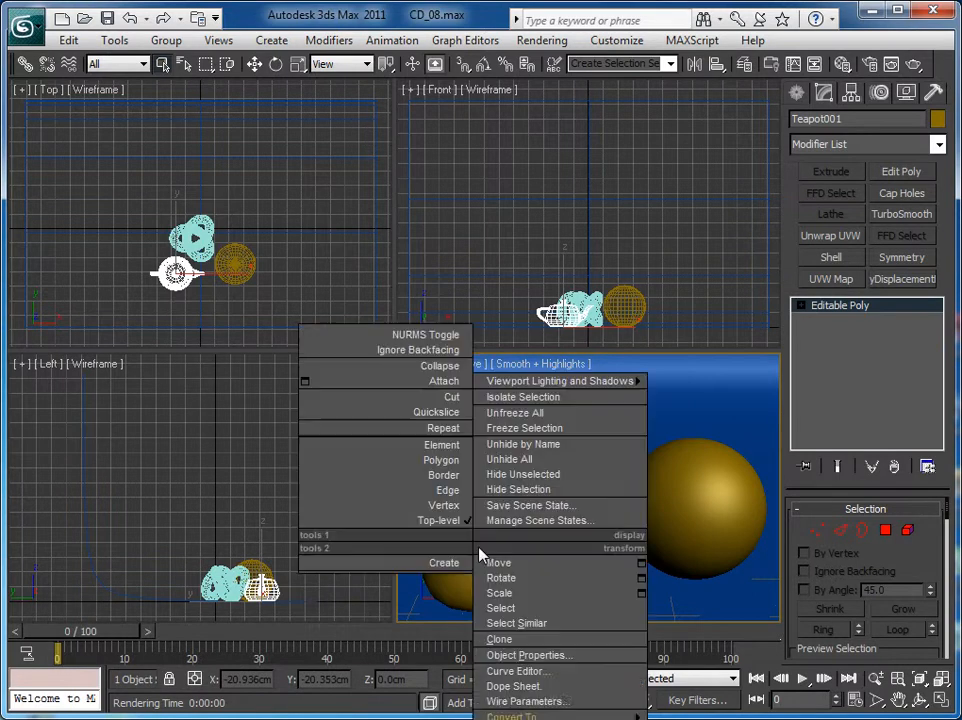
pyautogui.click(843, 309)
pyautogui.rightClick(843, 309)
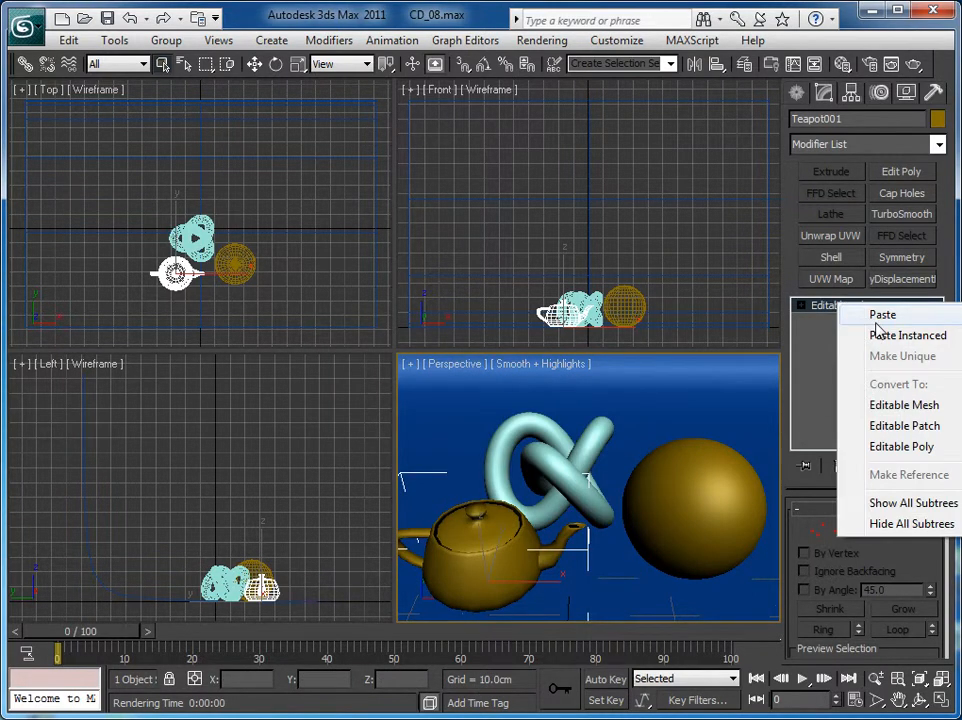
pyautogui.click(878, 316)
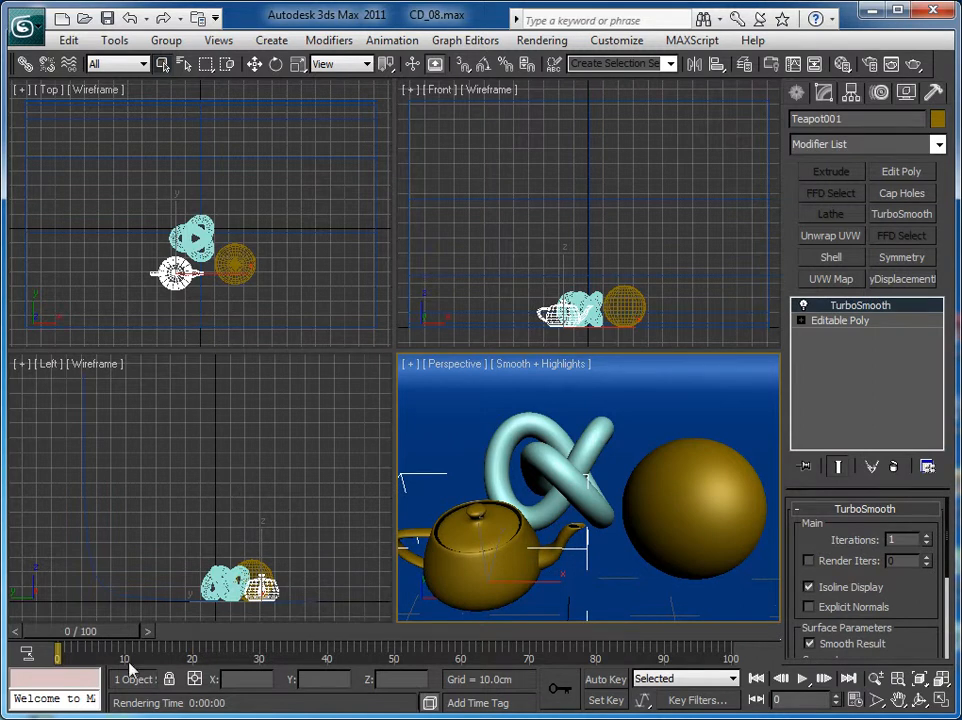
pyautogui.click(917, 63)
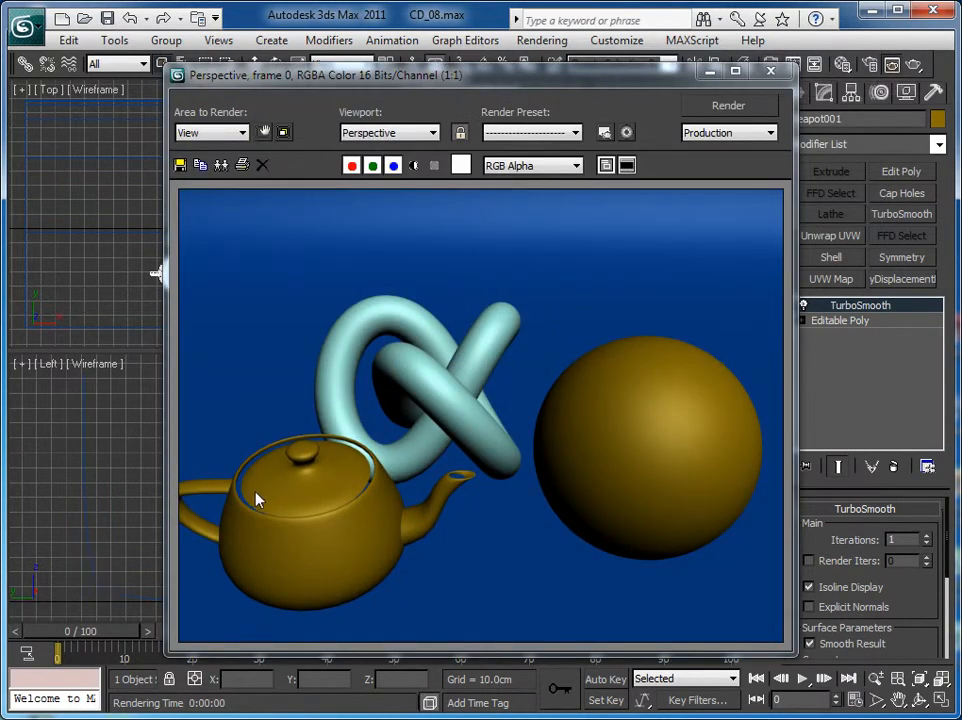
pyautogui.click(770, 71)
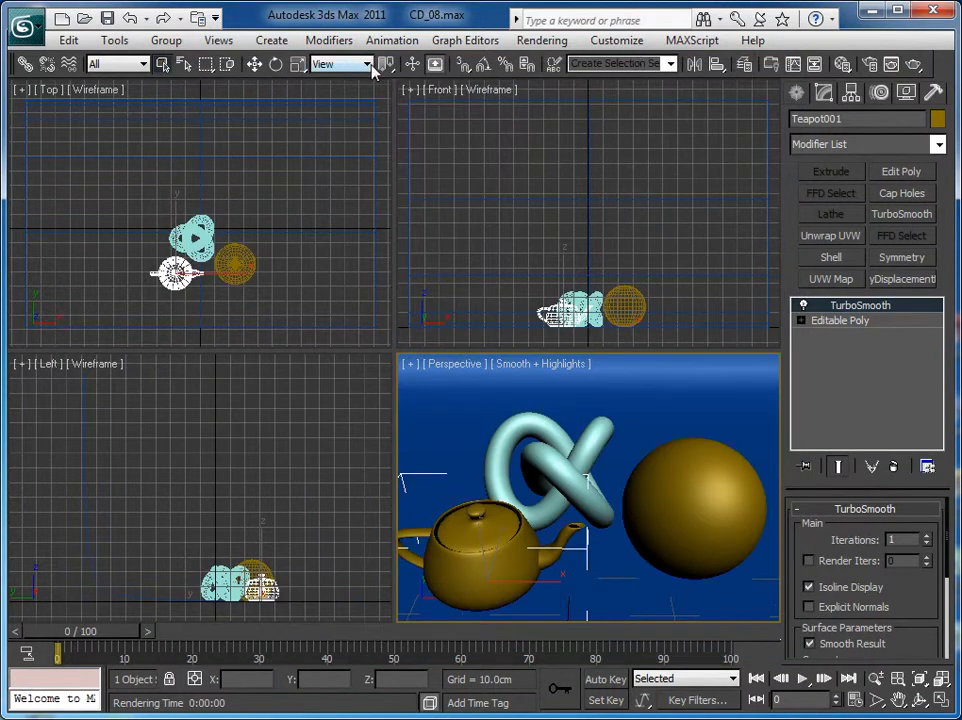
# Step: In the Material Editor, set the 01 - Default material's diffuse colour to a darker grey with a value of 112
pyautogui.click(545, 40)
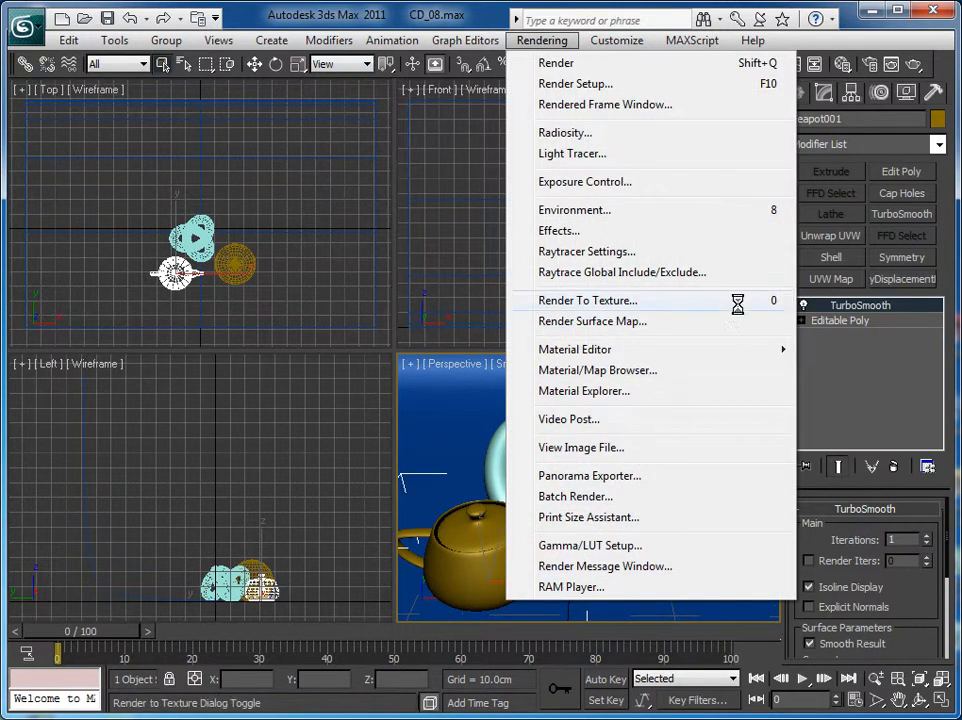
pyautogui.moveTo(659, 349)
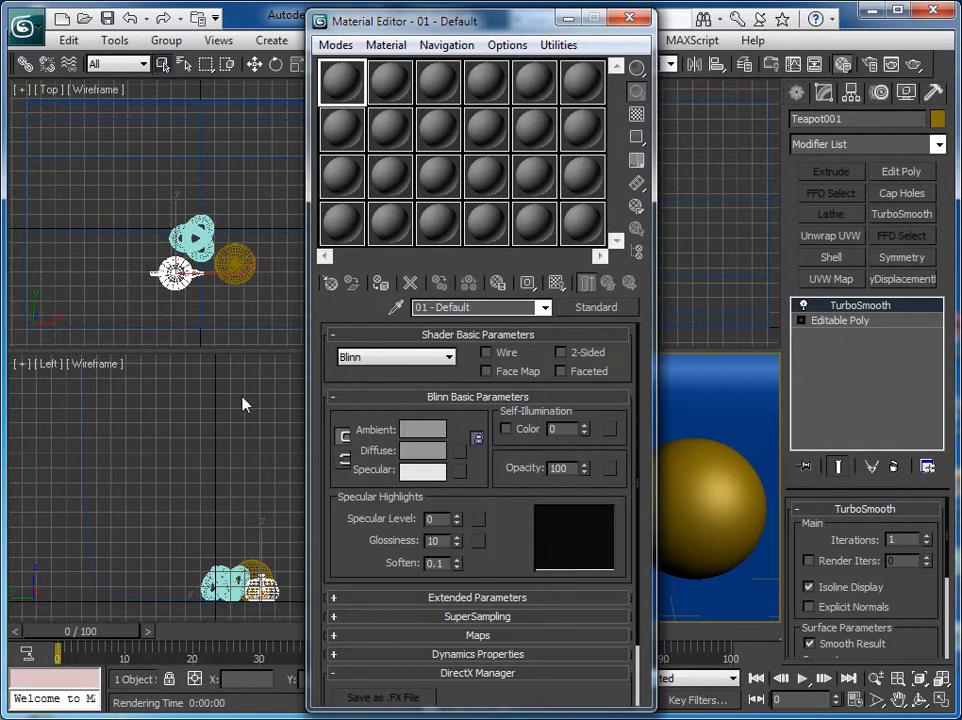
pyautogui.moveTo(458, 28); pyautogui.dragTo(264, 42)
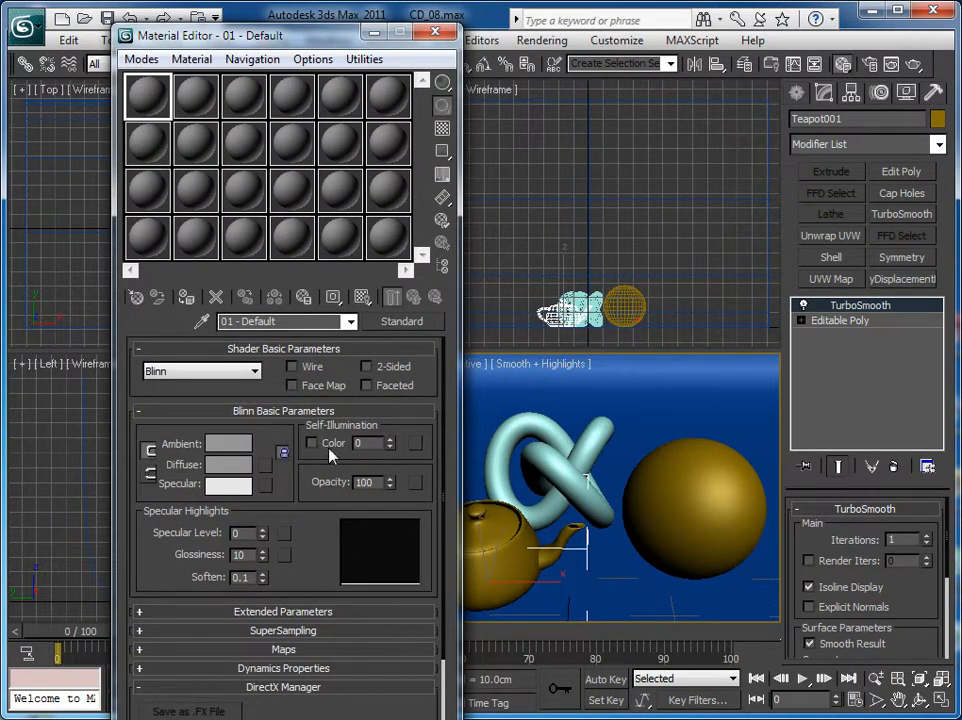
pyautogui.click(240, 475)
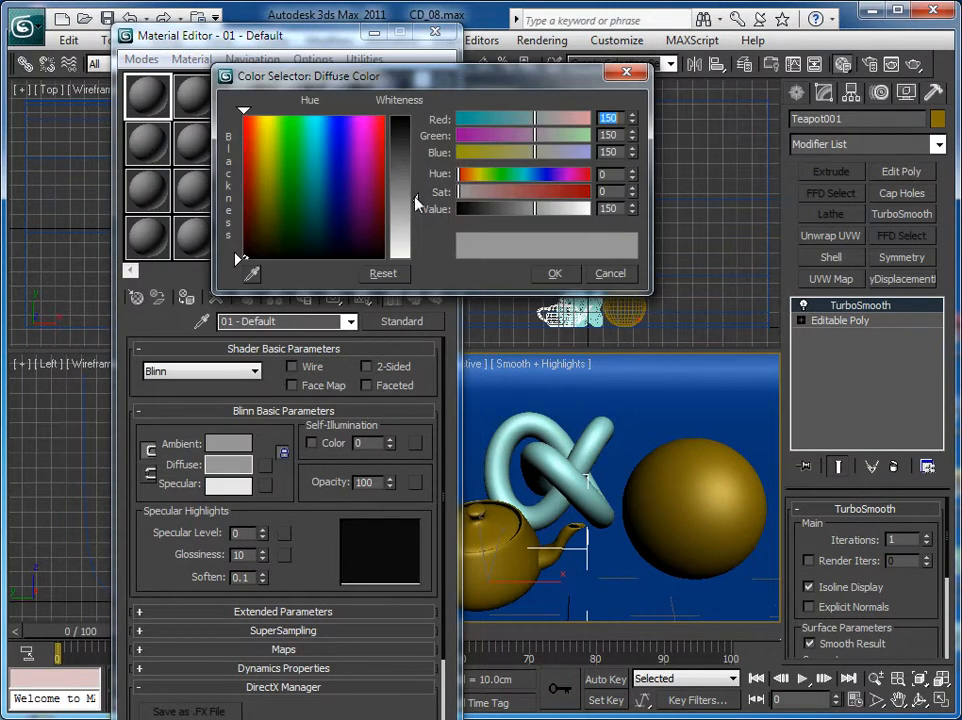
pyautogui.moveTo(531, 209); pyautogui.dragTo(516, 209)
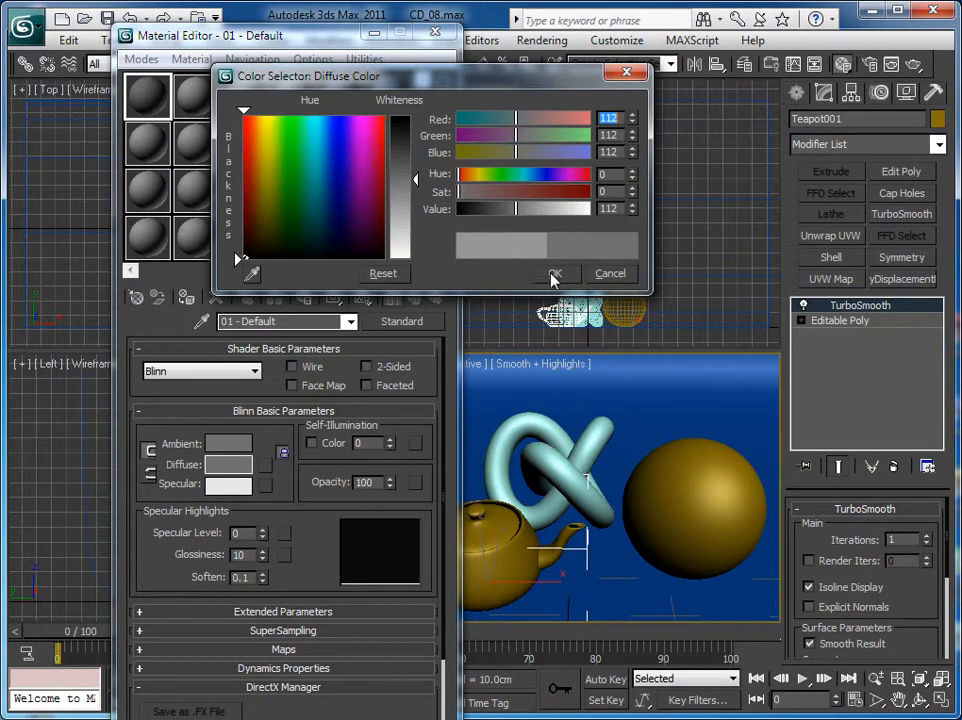
pyautogui.click(554, 274)
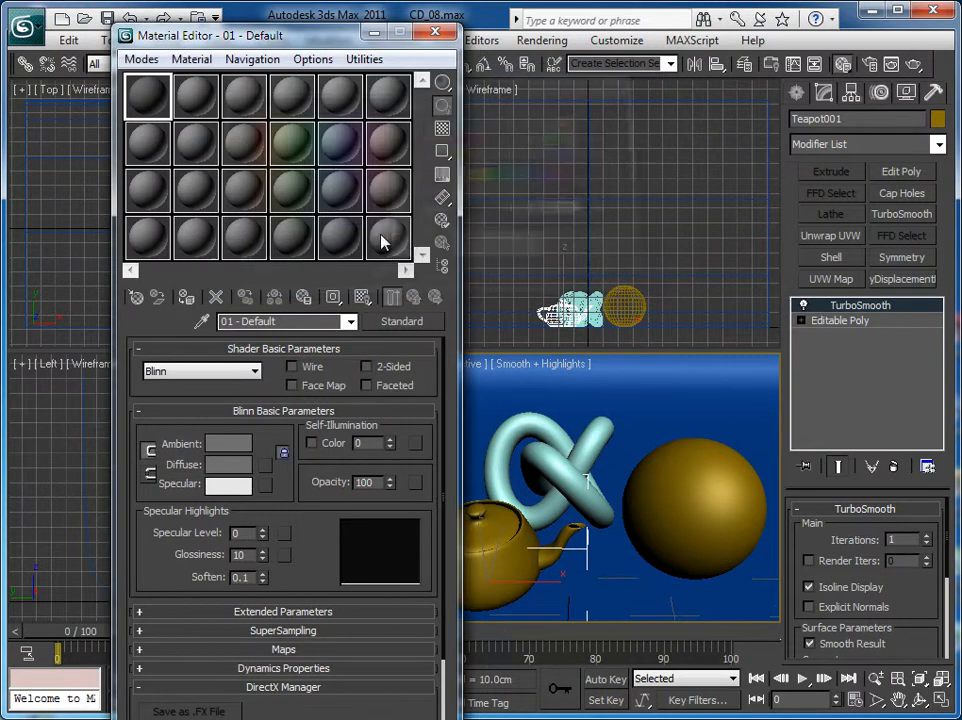
# Step: Change the 02 - Default material's diffuse colour to a lighter grey
pyautogui.click(194, 96)
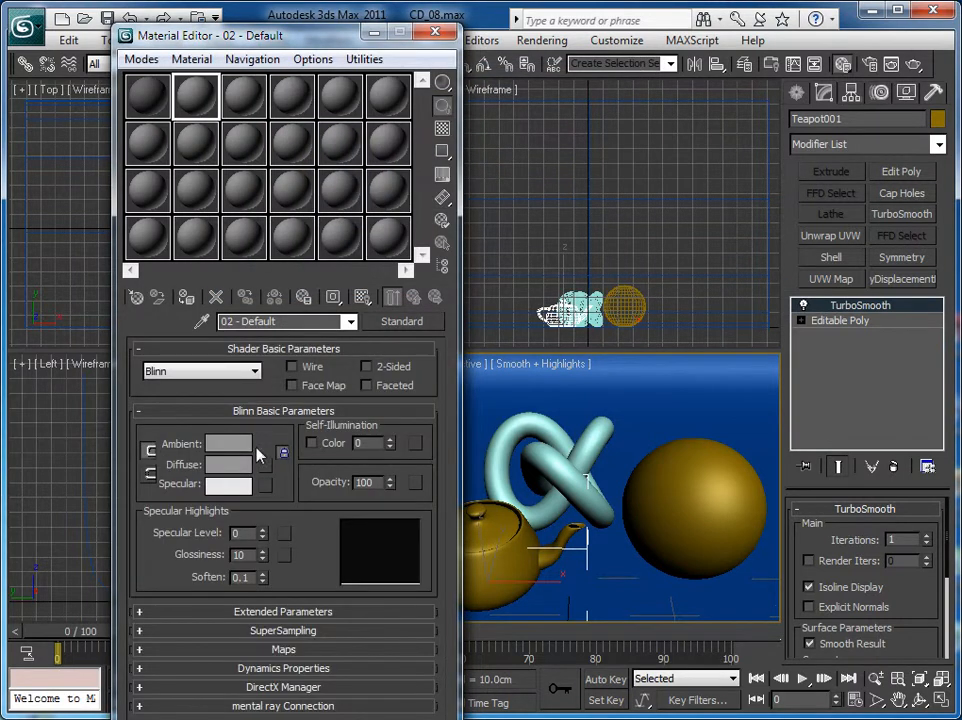
pyautogui.click(230, 465)
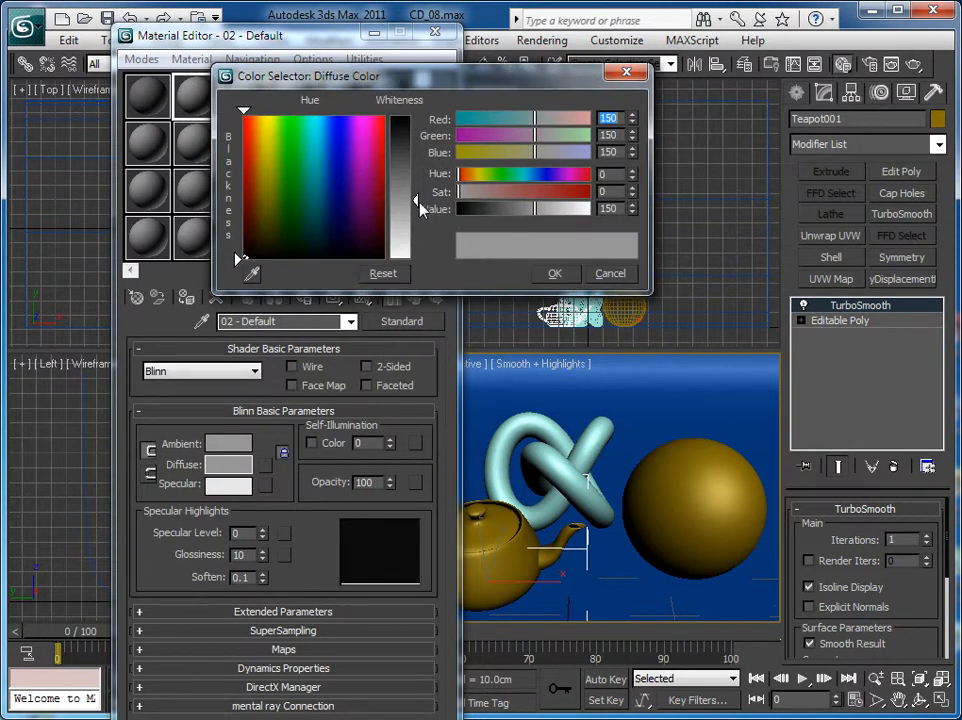
pyautogui.moveTo(420, 201); pyautogui.dragTo(422, 216)
pyautogui.click(553, 274)
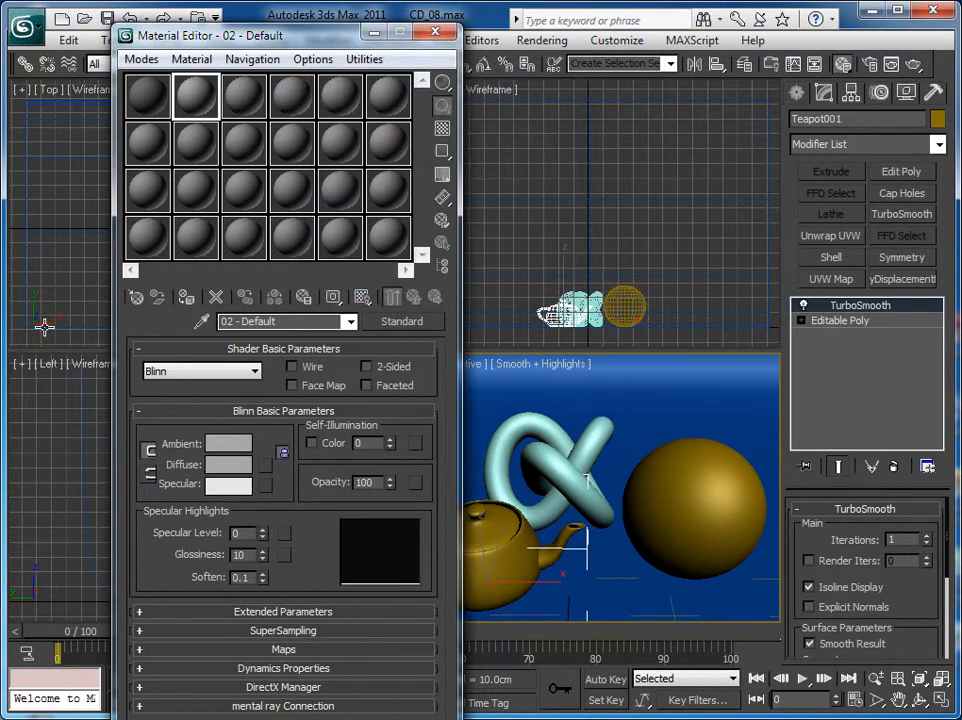
# Step: Assign the dark grey 01 - Default material to the backdrop plane
pyautogui.click(698, 343)
pyautogui.click(148, 118)
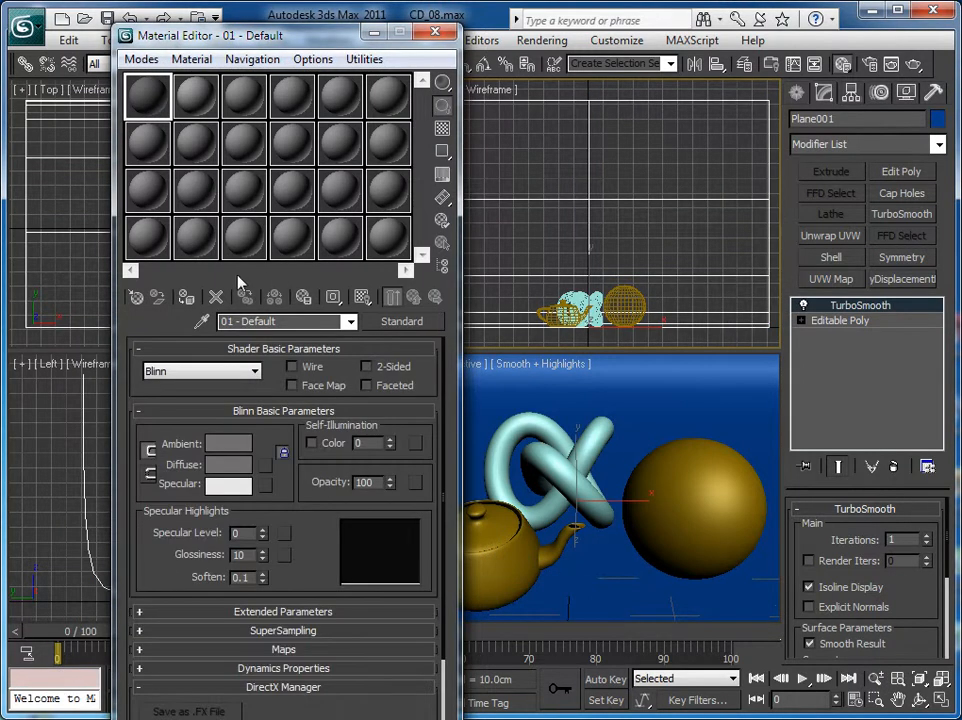
pyautogui.click(188, 298)
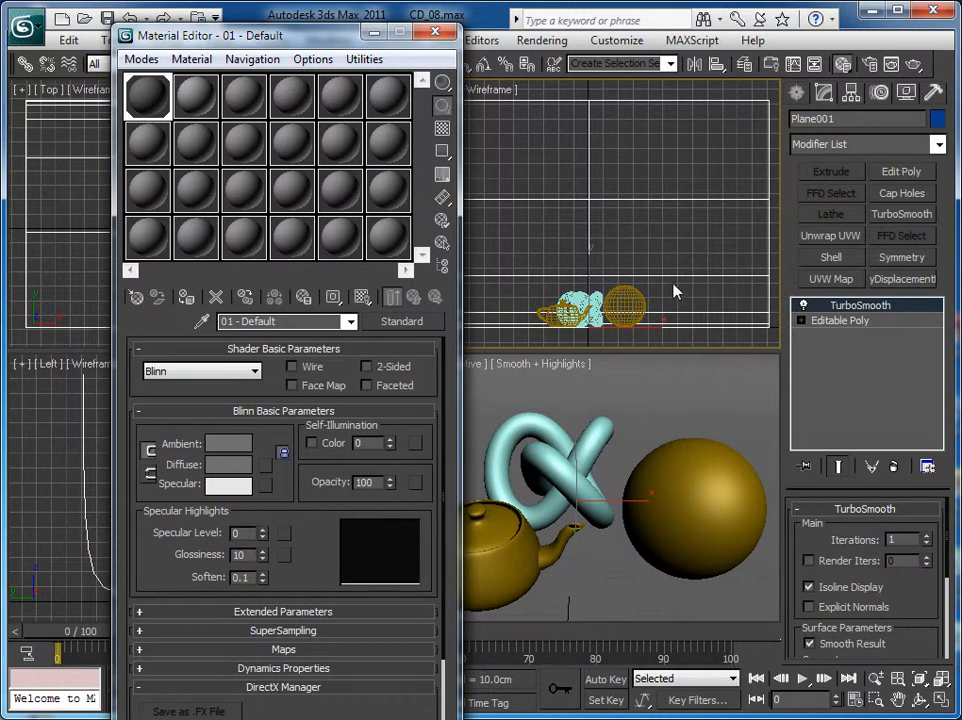
# Step: Select the teapot, torus knot and sphere without the backdrop and assign them the 01 - Default material
pyautogui.moveTo(682, 285); pyautogui.dragTo(563, 316)
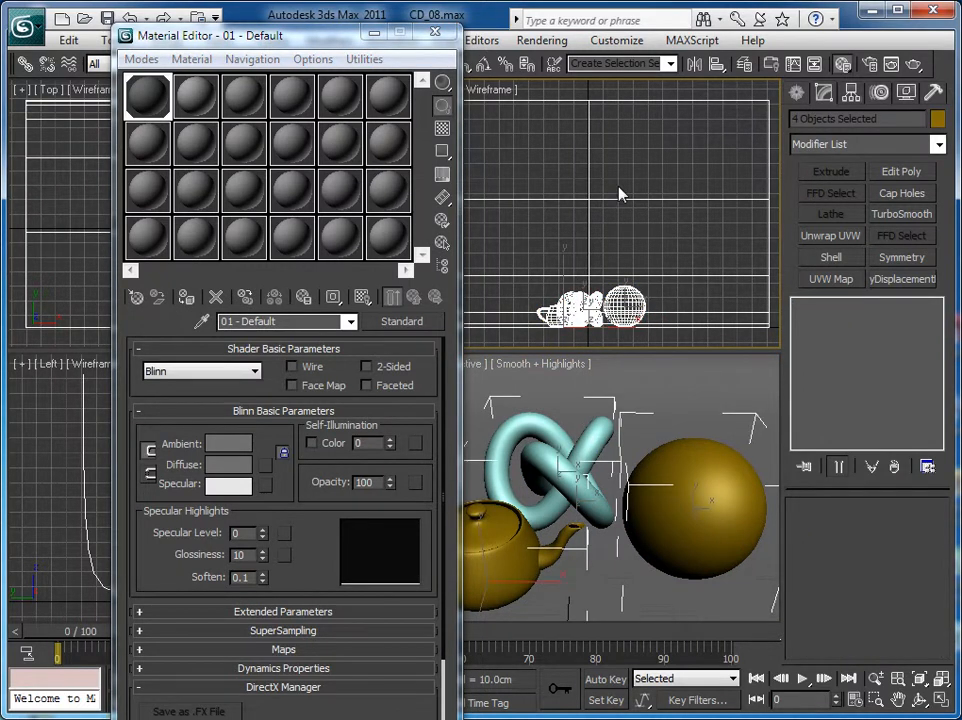
pyautogui.keyDown('alt'); pyautogui.moveTo(645, 184); pyautogui.dragTo(680, 228); pyautogui.keyUp('alt')
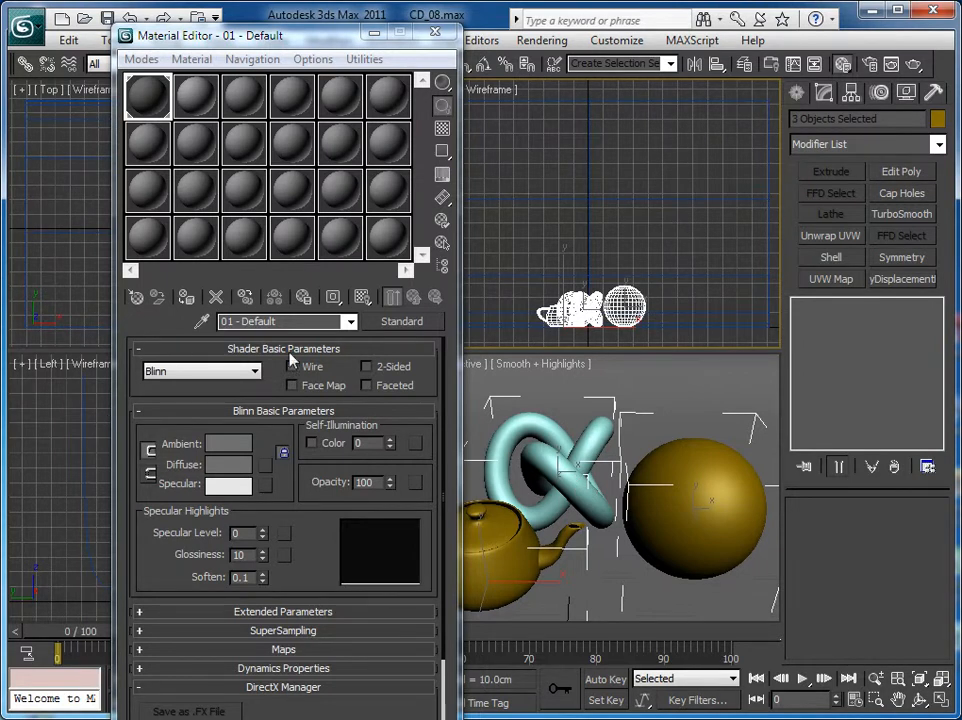
pyautogui.click(187, 299)
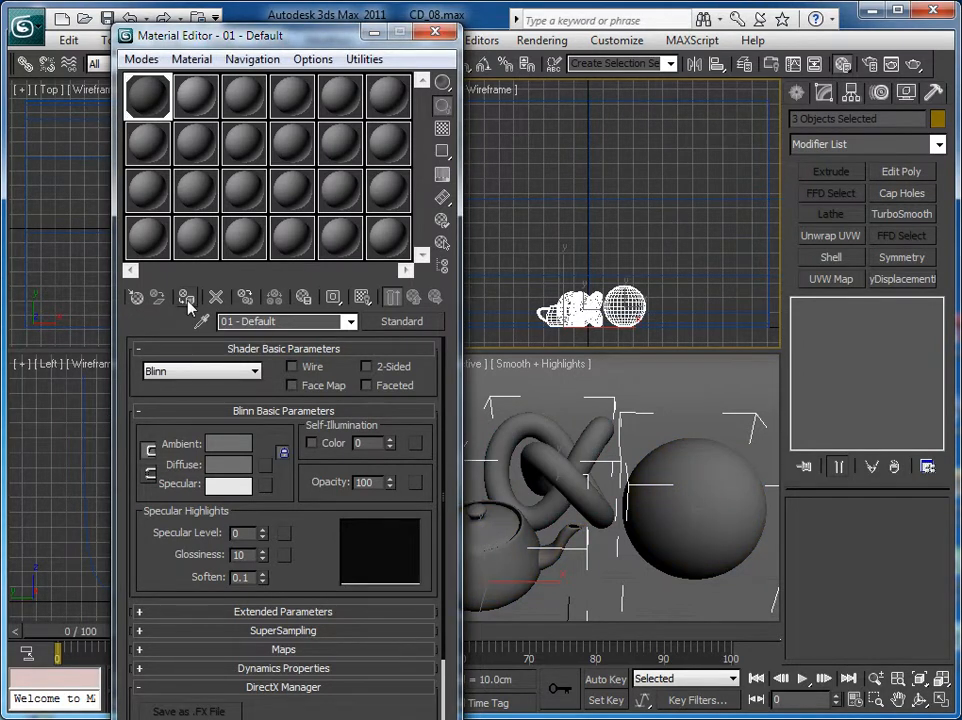
# Step: Assign the lighter 02 - Default material to the teapot, torus knot and sphere together
pyautogui.click(677, 274)
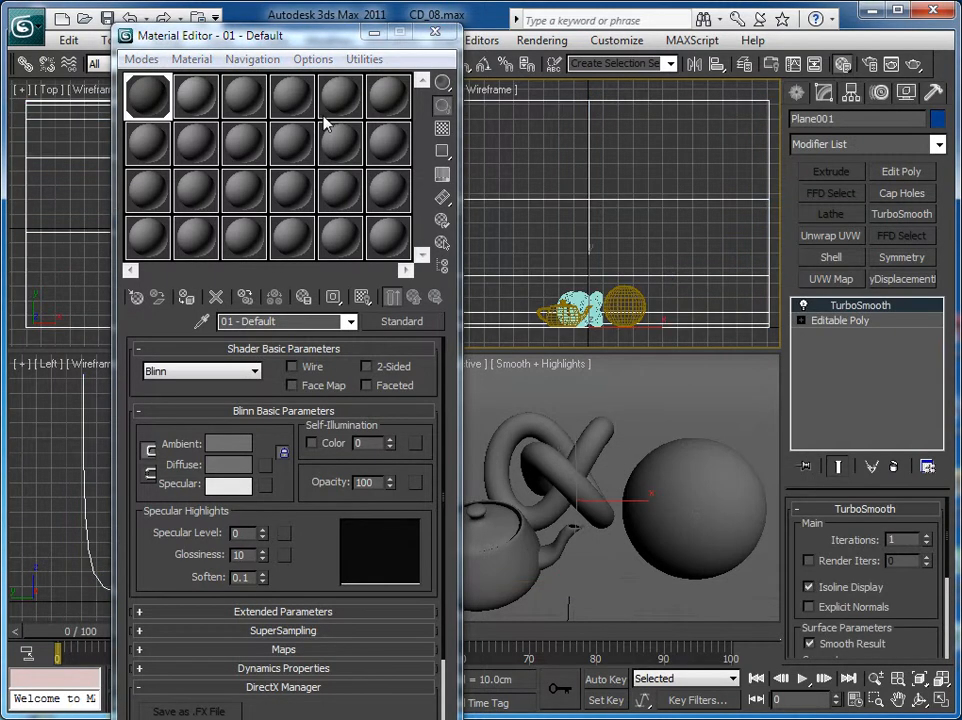
pyautogui.click(180, 113)
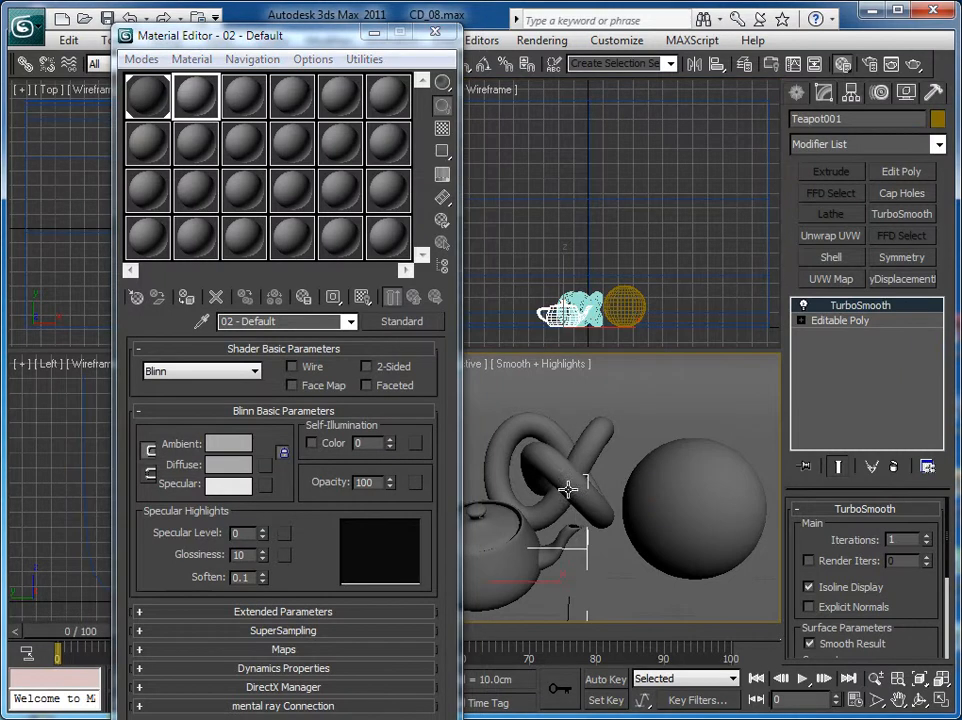
pyautogui.click(605, 500)
pyautogui.keyDown('ctrl'); pyautogui.click(672, 472); pyautogui.keyUp('ctrl')
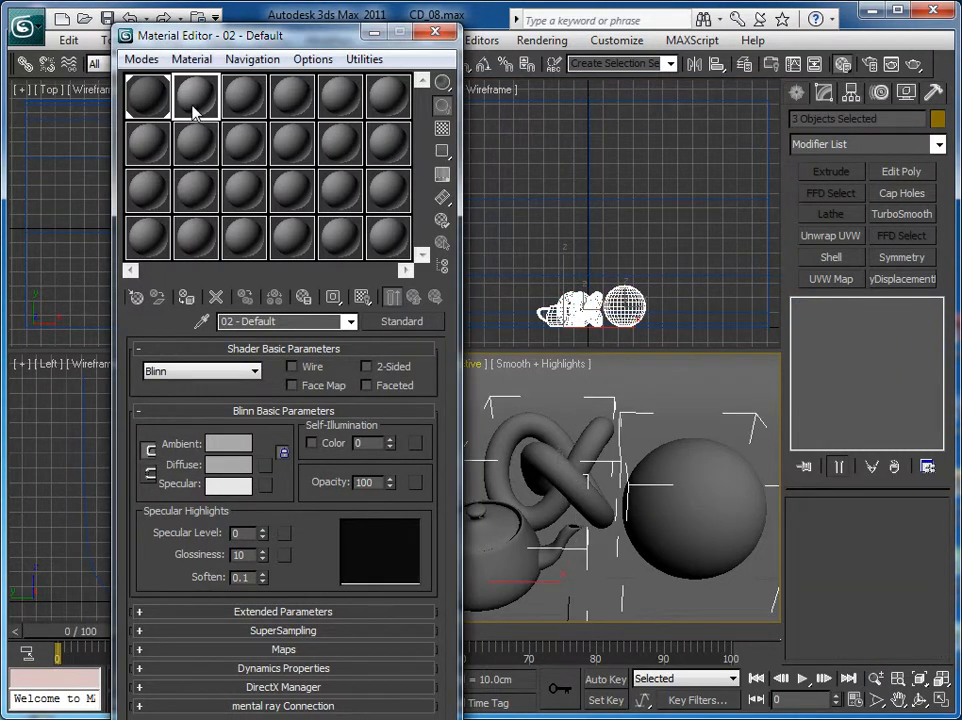
pyautogui.click(146, 95)
pyautogui.click(193, 100)
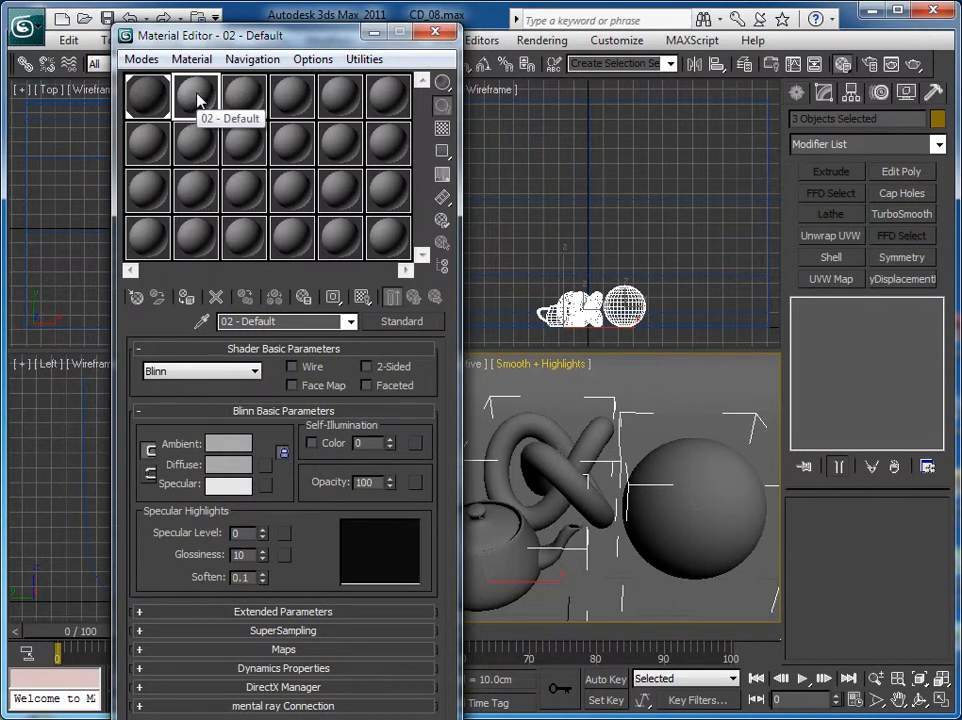
pyautogui.click(185, 300)
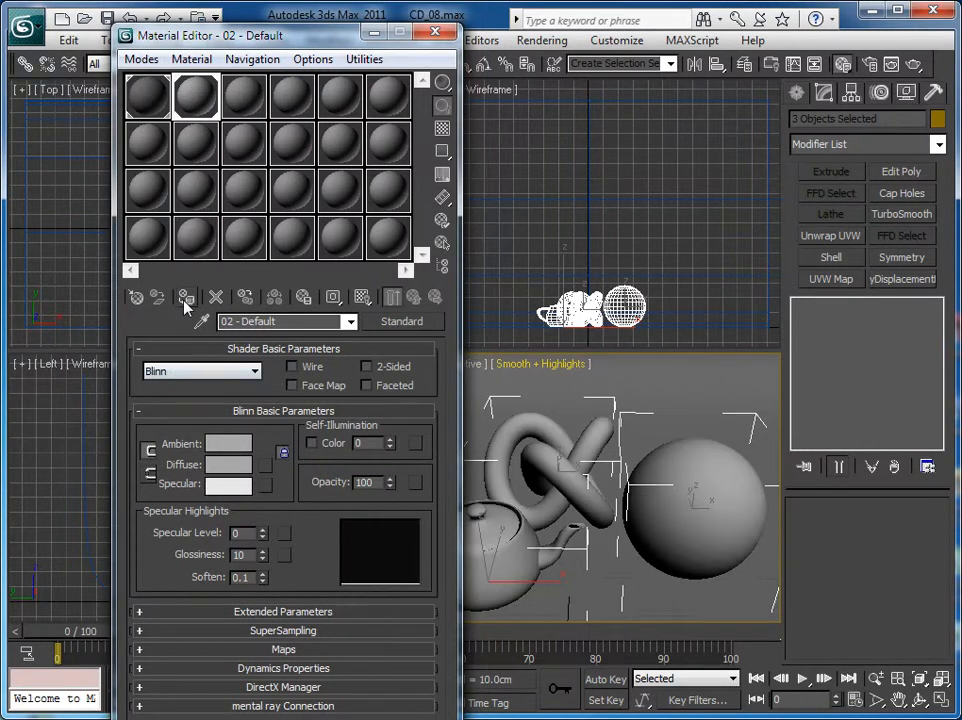
# Step: Close the Material Editor, render the Perspective view and close the rendered frame
pyautogui.click(430, 38)
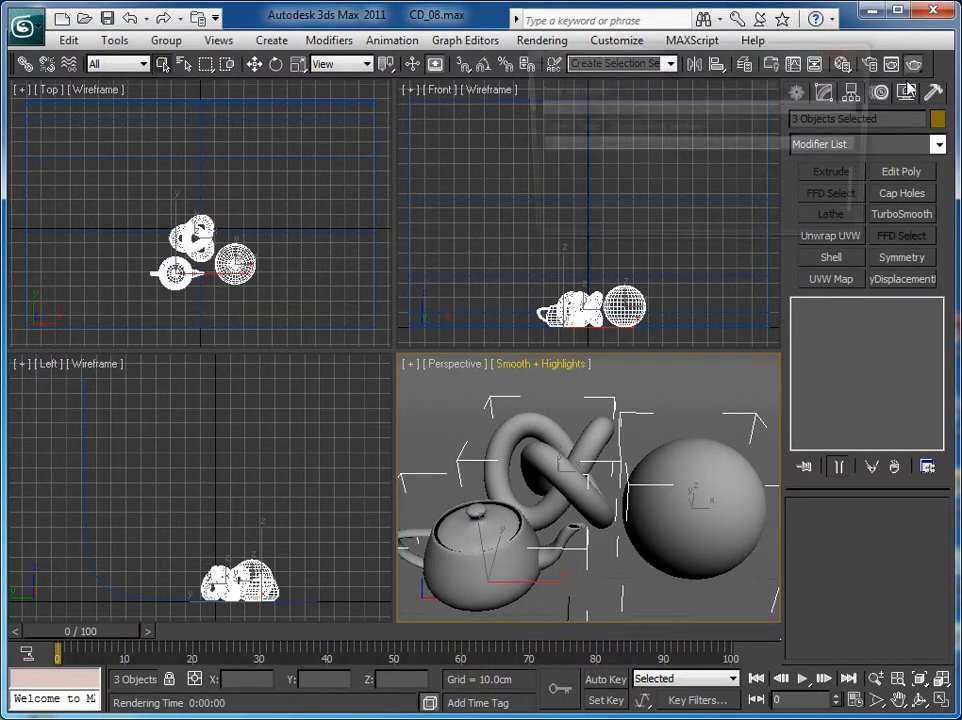
pyautogui.click(913, 64)
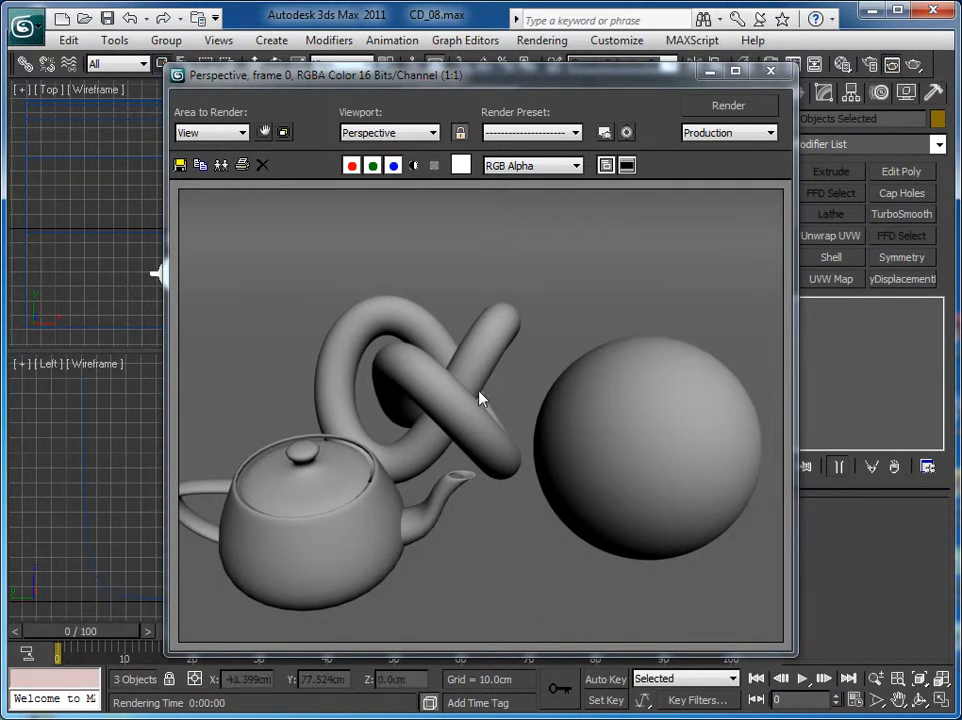
pyautogui.click(770, 70)
# Step: Move the teapot about 5.7 cm along the X axis towards the sphere, to X -11.165 cm
pyautogui.click(161, 428)
pyautogui.click(467, 550)
pyautogui.click(255, 64)
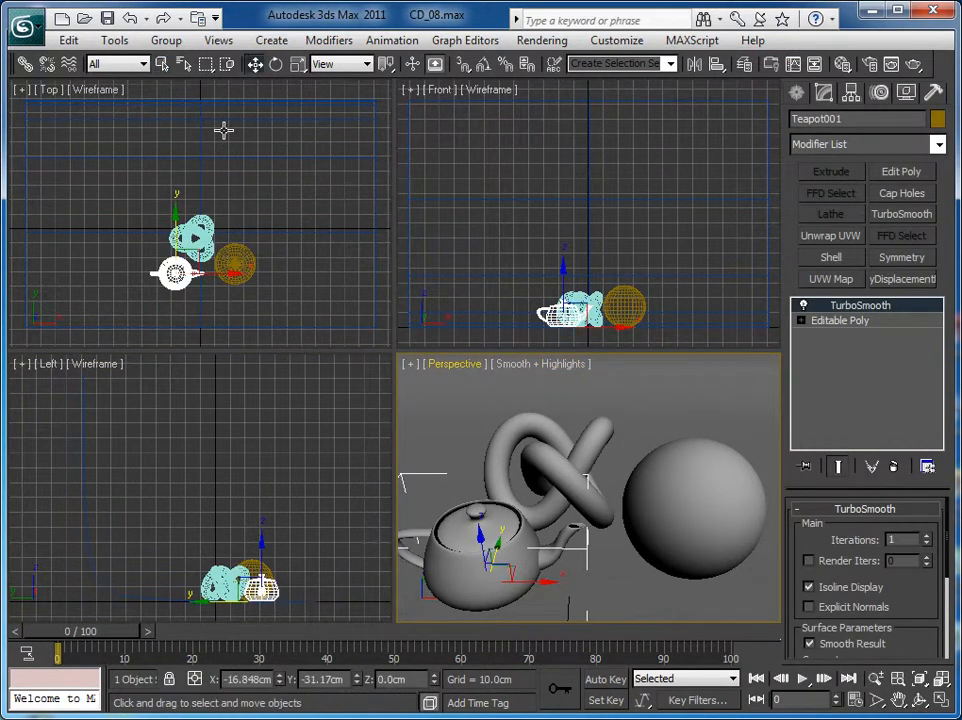
pyautogui.moveTo(550, 597); pyautogui.dragTo(565, 581)
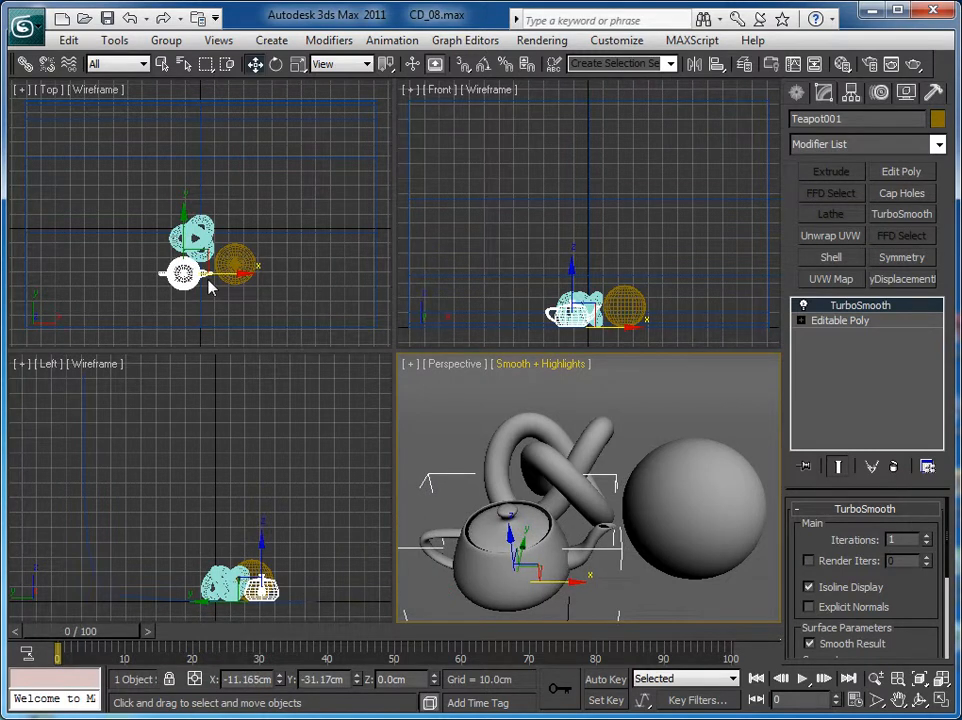
# Step: Reopen the Material Editor and make the 02 - Default material 2-Sided
pyautogui.click(542, 40)
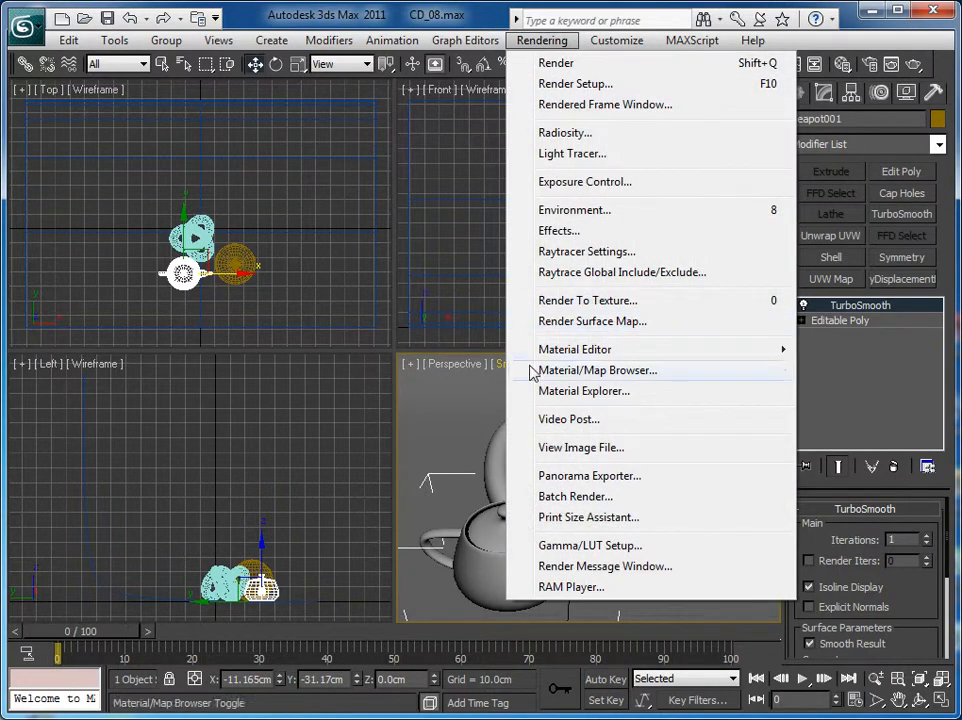
pyautogui.moveTo(549, 358)
pyautogui.click(830, 350)
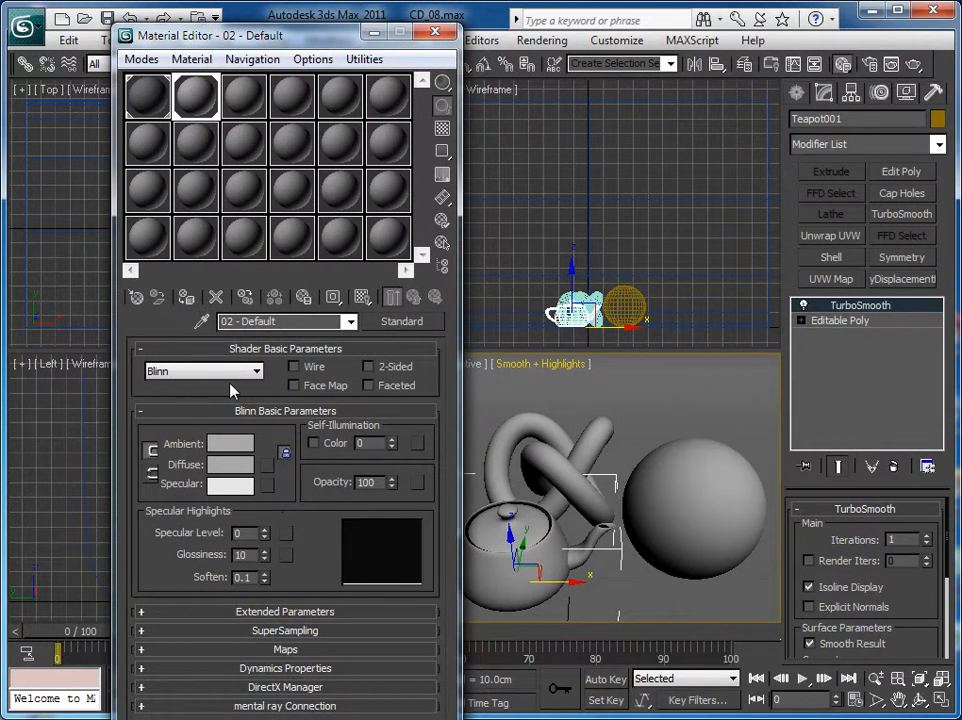
pyautogui.click(411, 369)
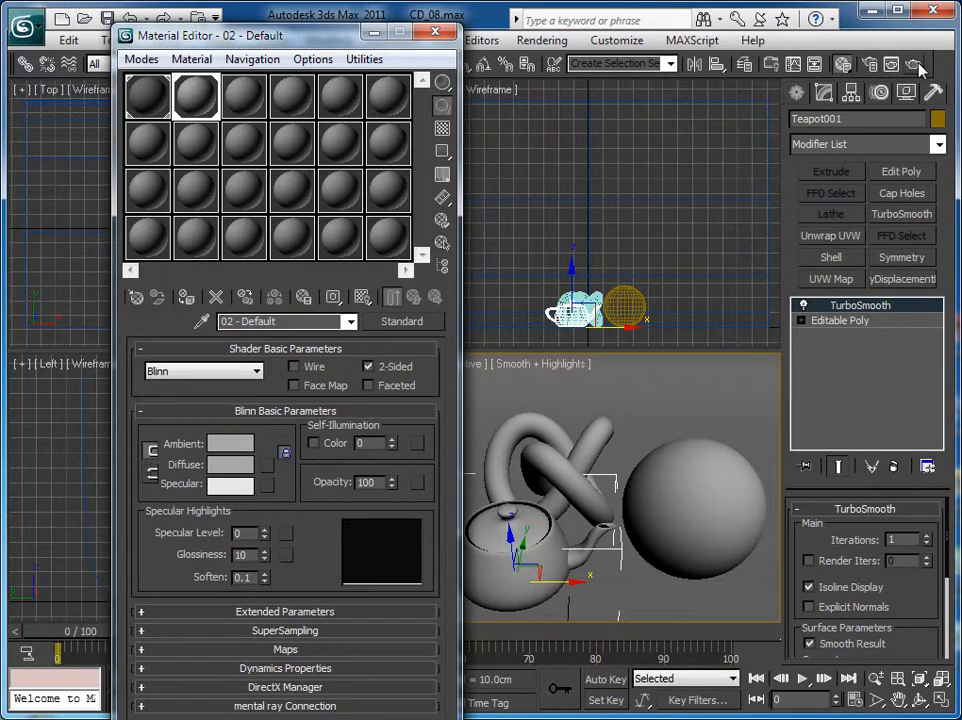
# Step: Render the Perspective view to check the teapot, and close the rendered frame and the Material Editor
pyautogui.hotkey('shift', 'q')
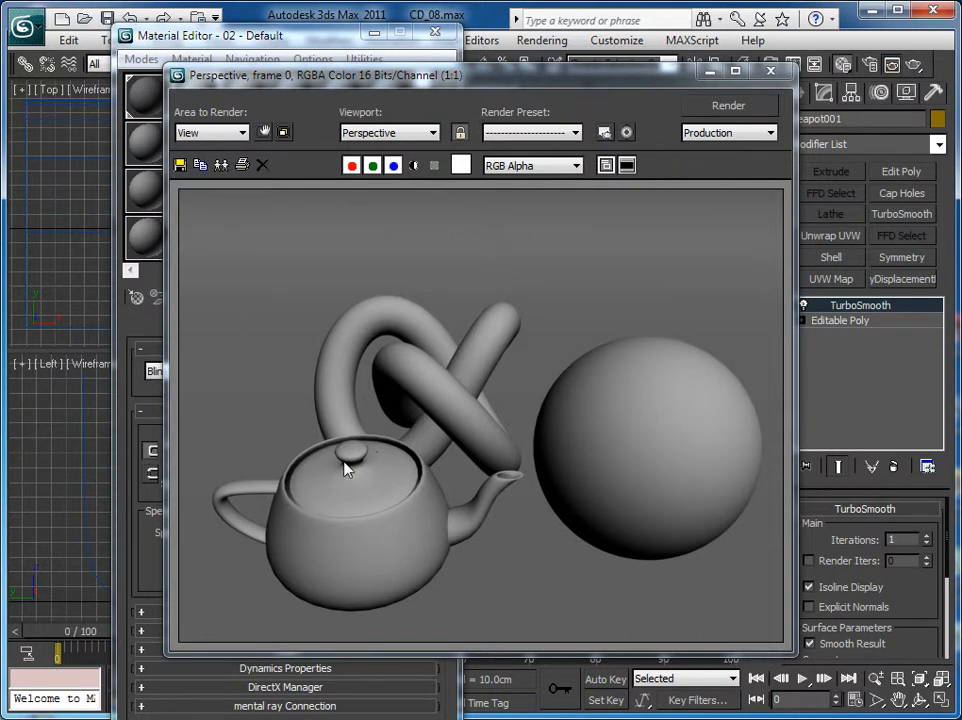
pyautogui.click(770, 71)
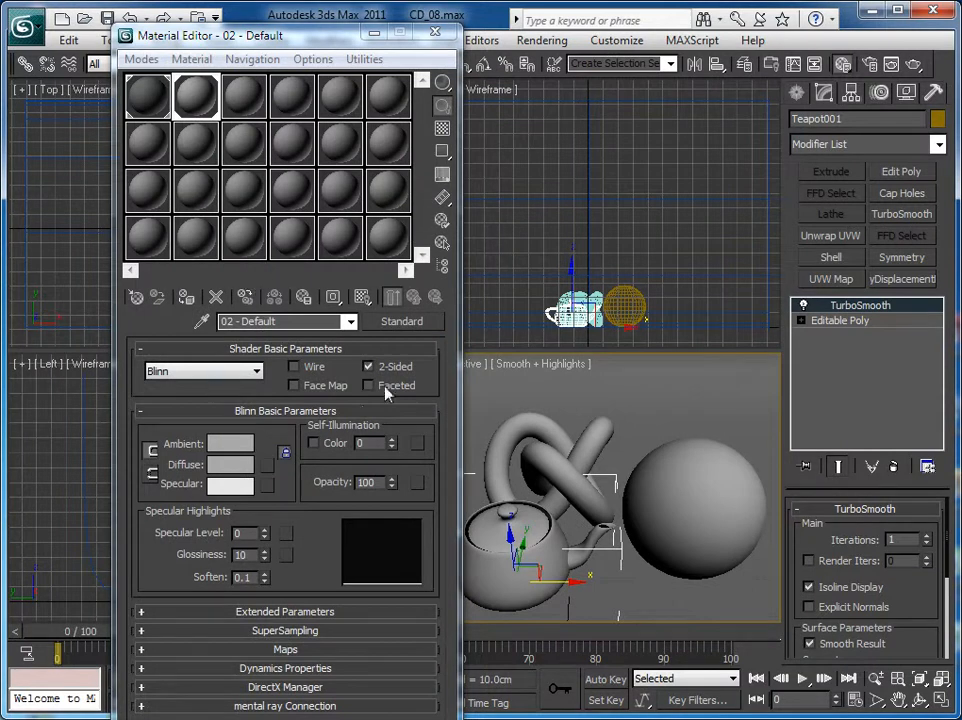
pyautogui.click(436, 33)
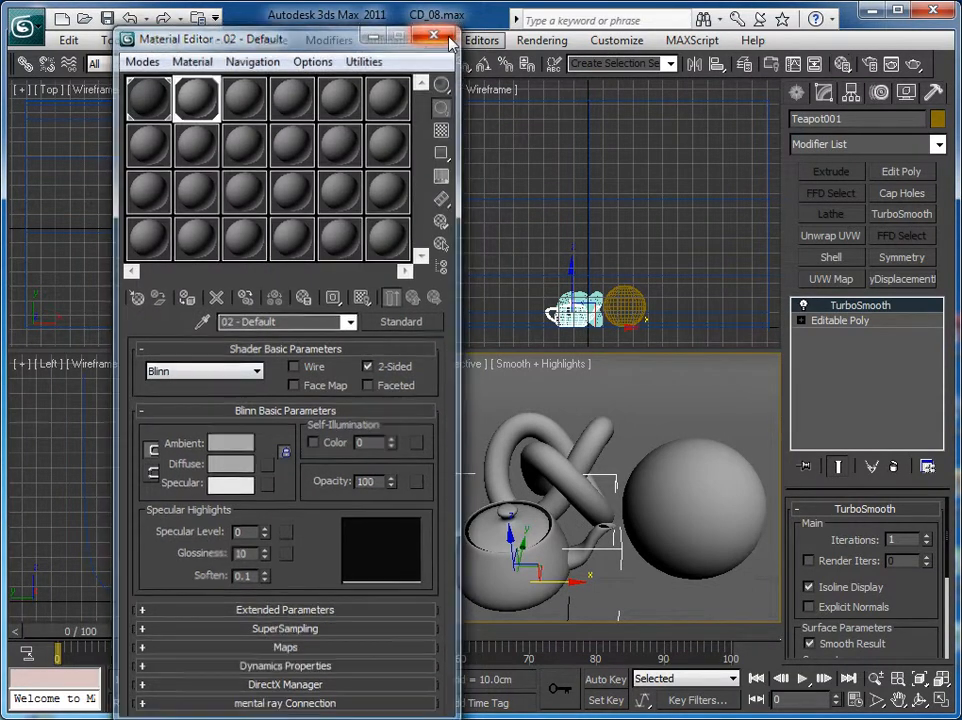
# Step: Try a small shift of the sphere along X, and move the torus knot along the X axis to about -0.19 cm
pyautogui.click(658, 493)
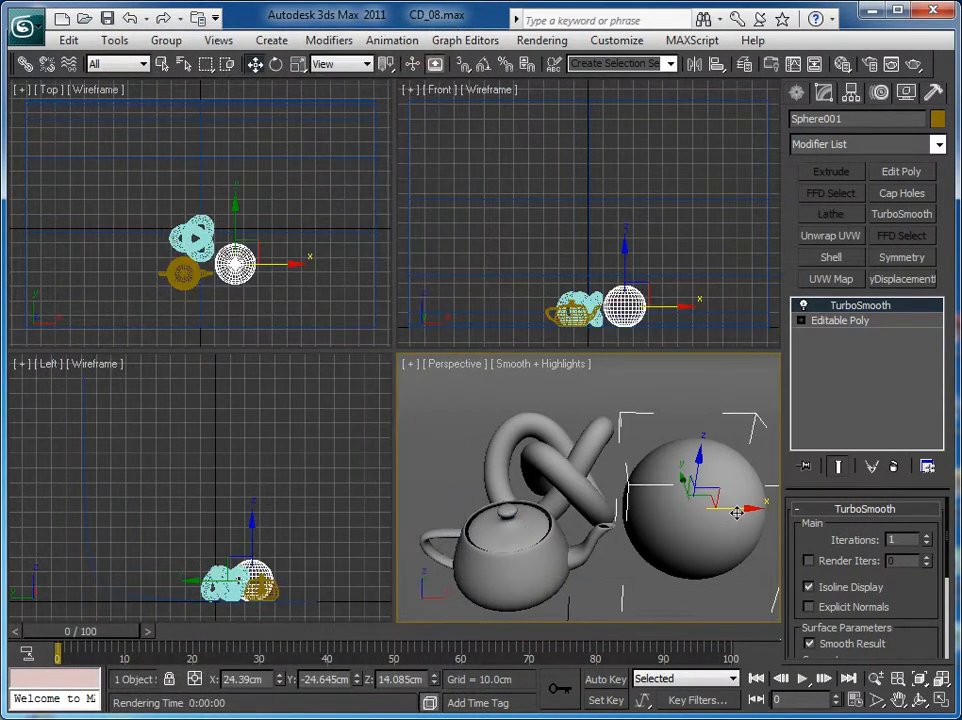
pyautogui.moveTo(743, 508); pyautogui.dragTo(738, 508)
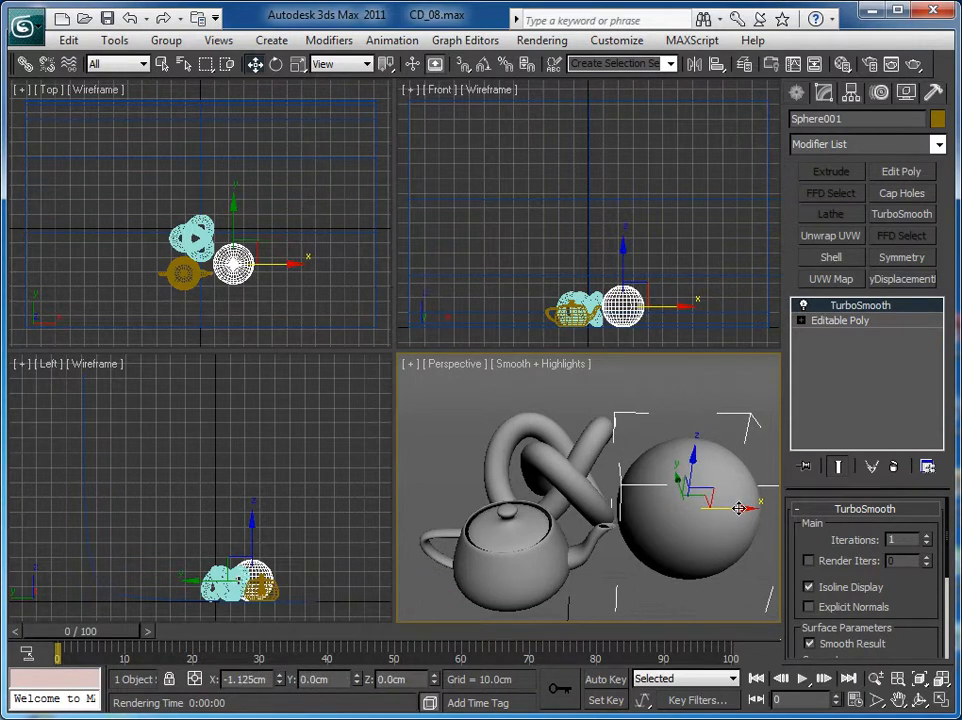
pyautogui.click(587, 490)
pyautogui.moveTo(587, 490); pyautogui.dragTo(603, 490)
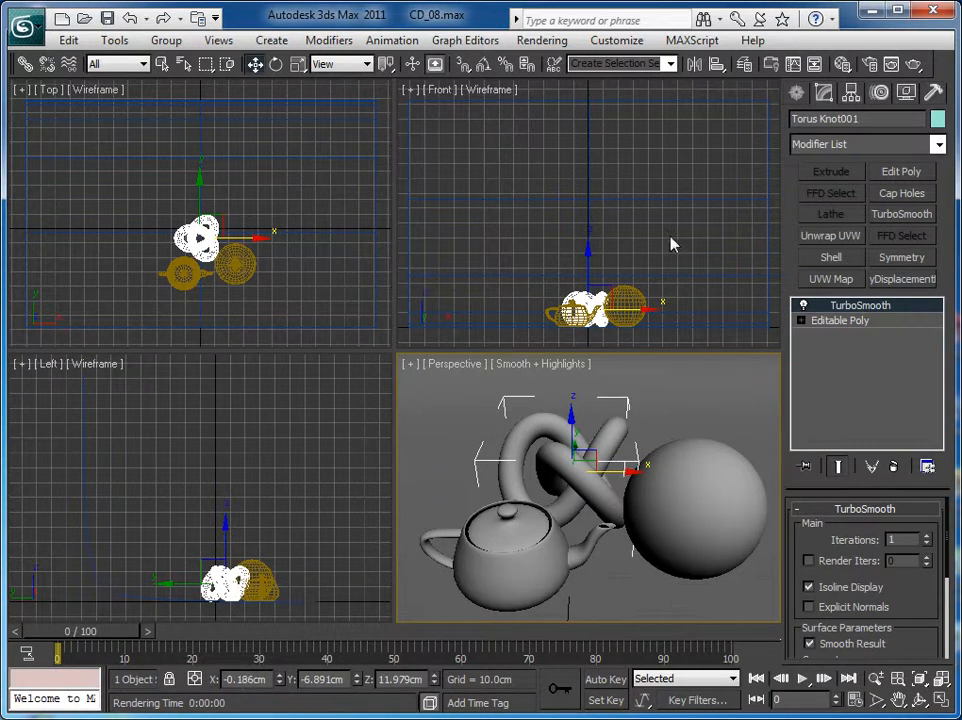